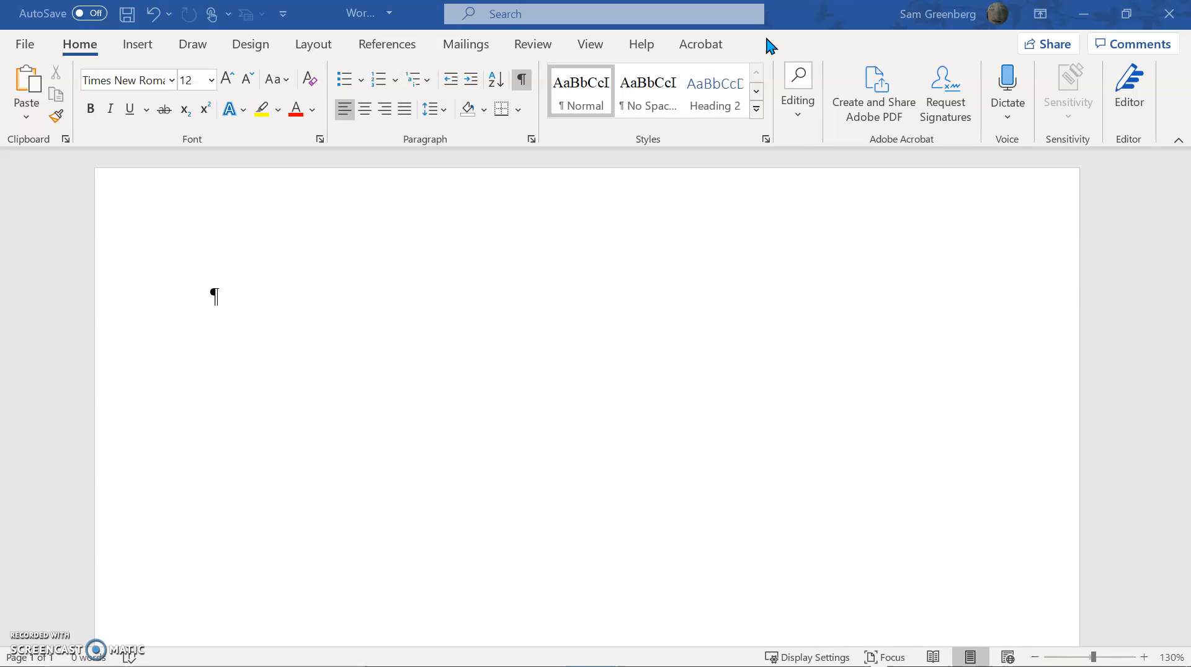
Enter the word "Normal" on two lines separated by an empty paragraph
click(767, 138)
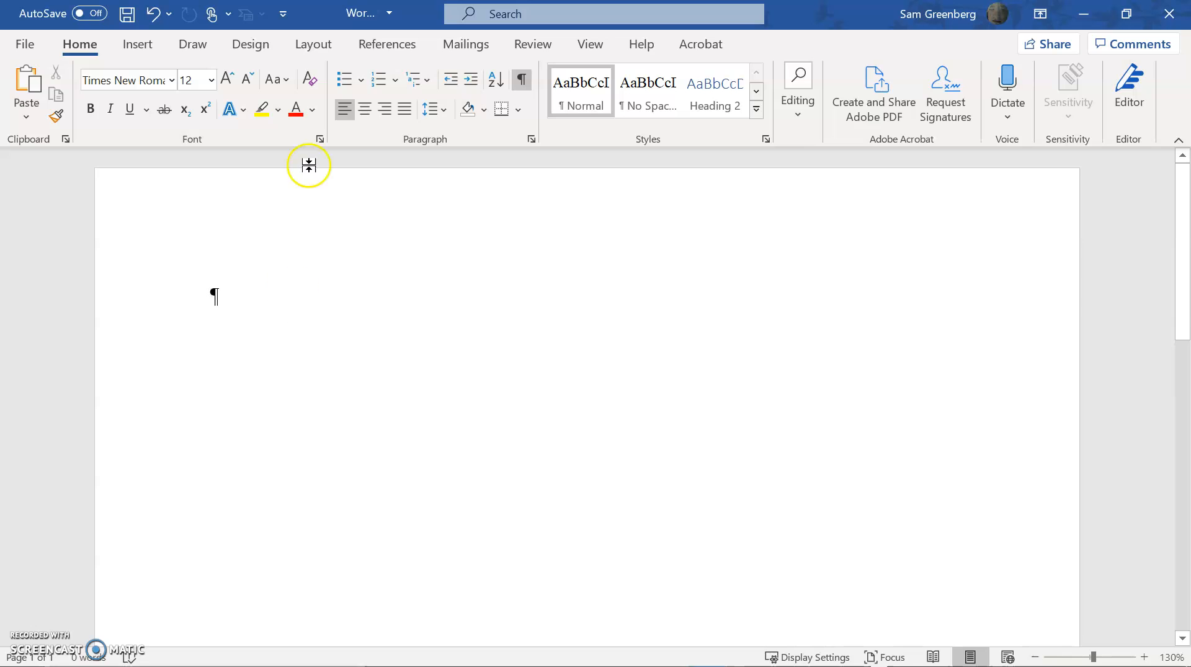
text(Normal)
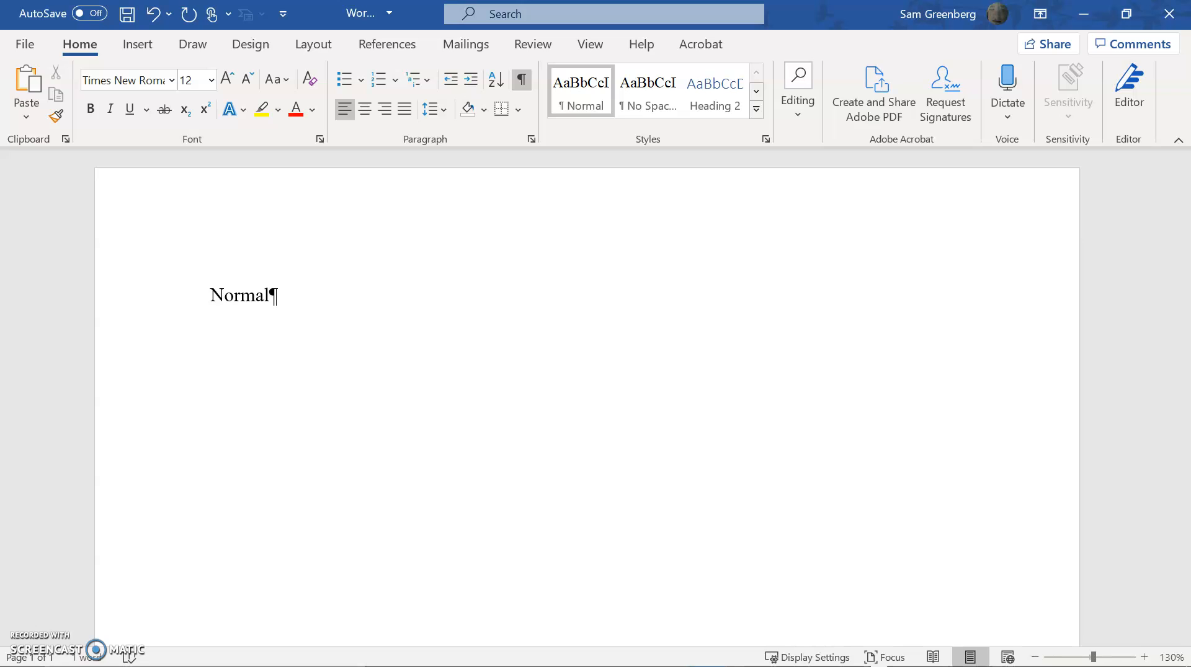
key(Return)
key(Return)
text(Normal)
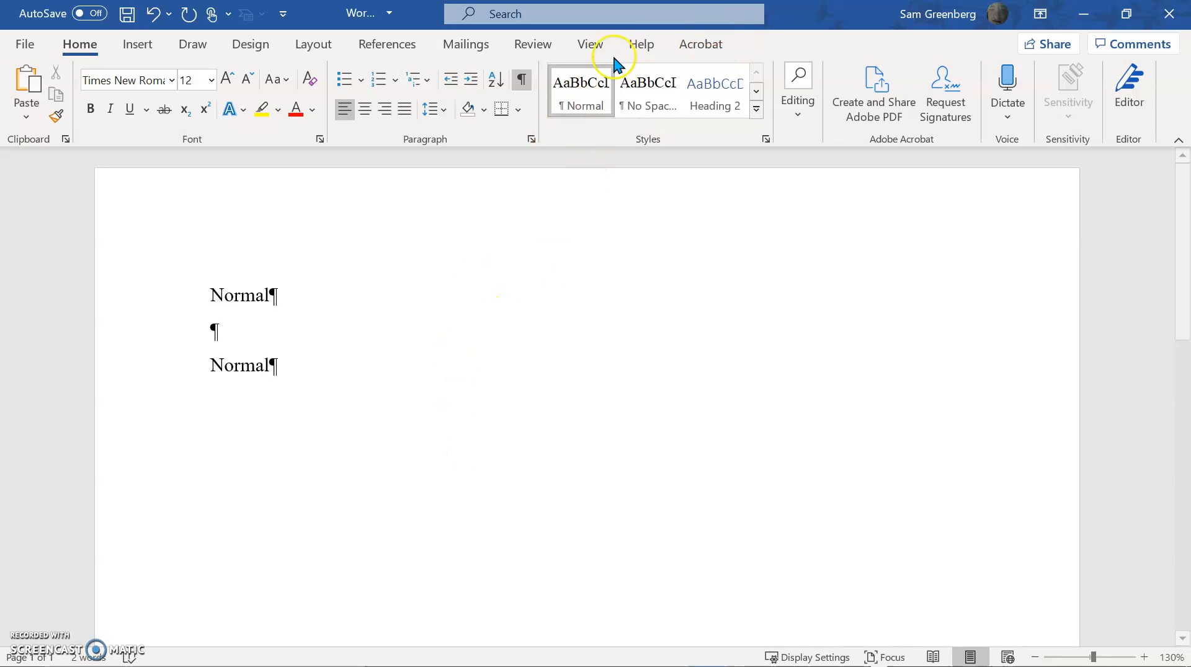
Change the second "Normal" line to the Calibri Light font at size 14
triple_click(374, 366)
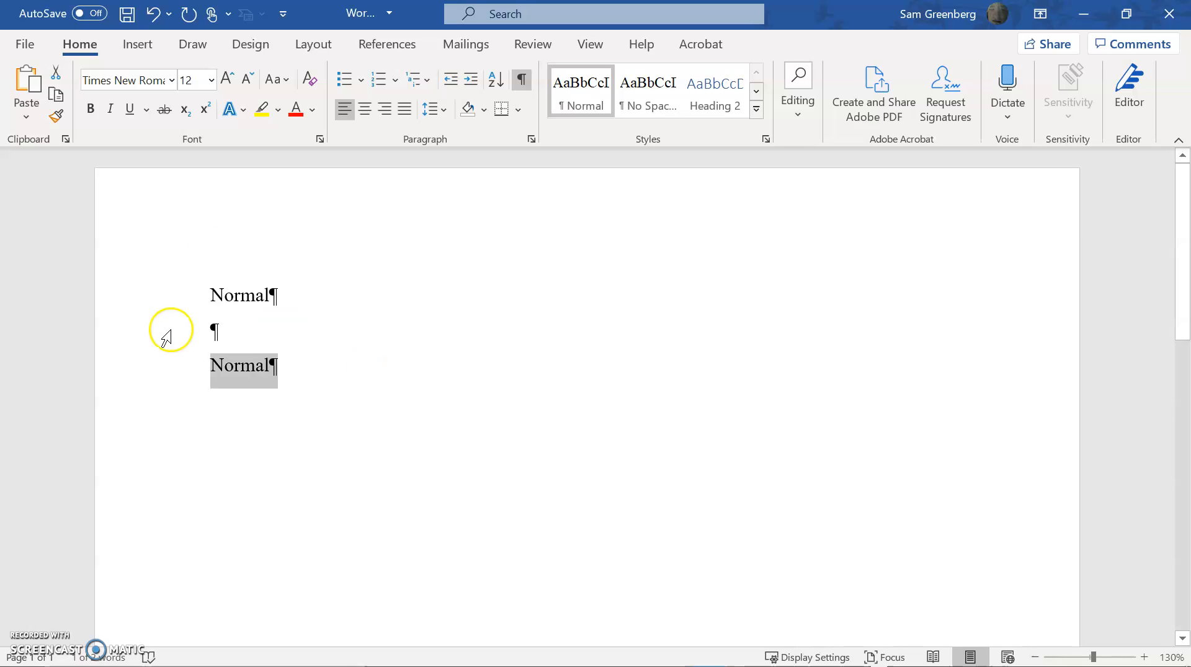
click(145, 77)
text(Clai)
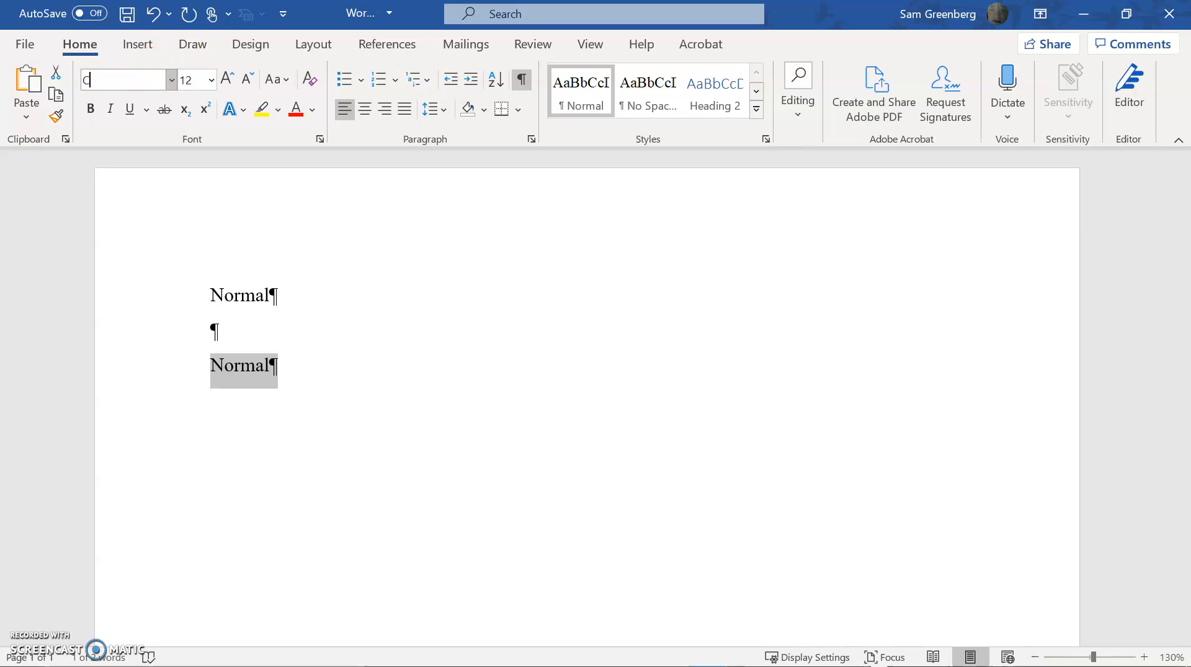
key(Return)
key(Tab)
key(ctrl+z)
key(ctrl+z)
click(227, 80)
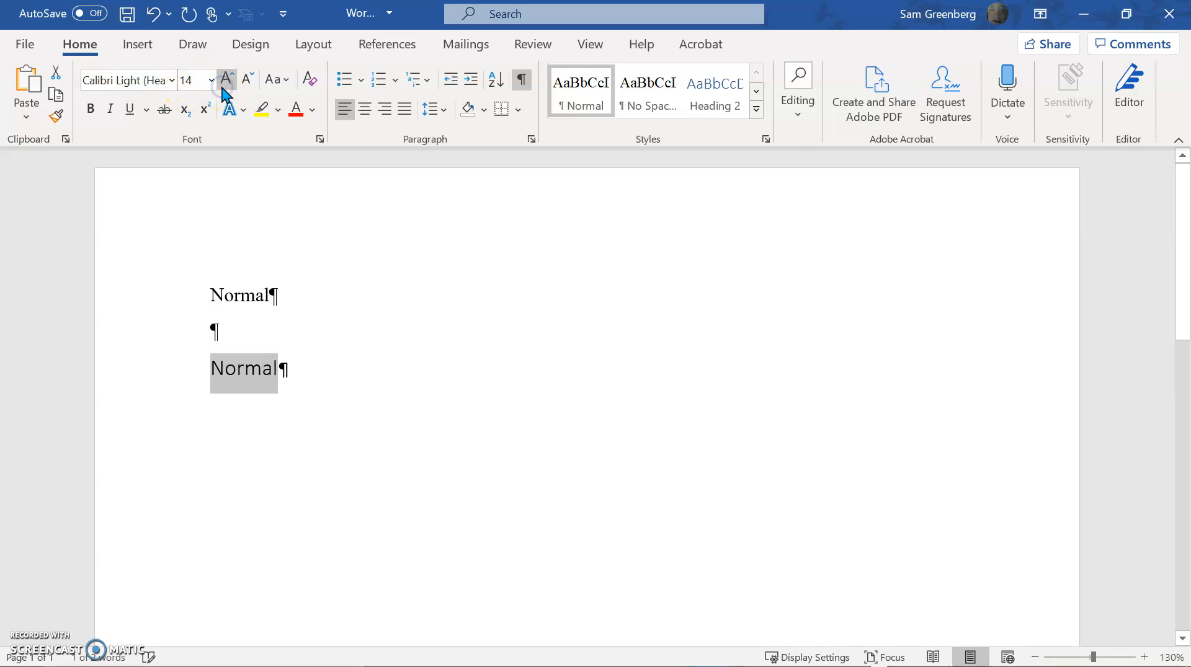
Update the Normal style to match the reformatted second line, and undo that style update
click(597, 81)
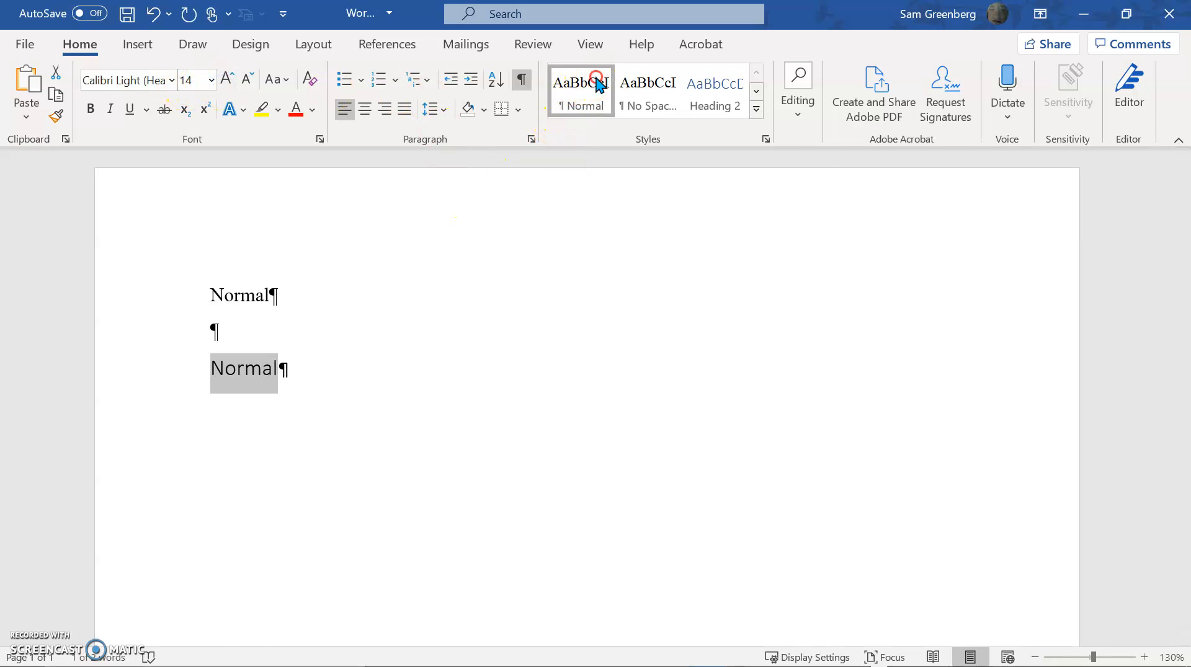
right_click(597, 81)
click(646, 88)
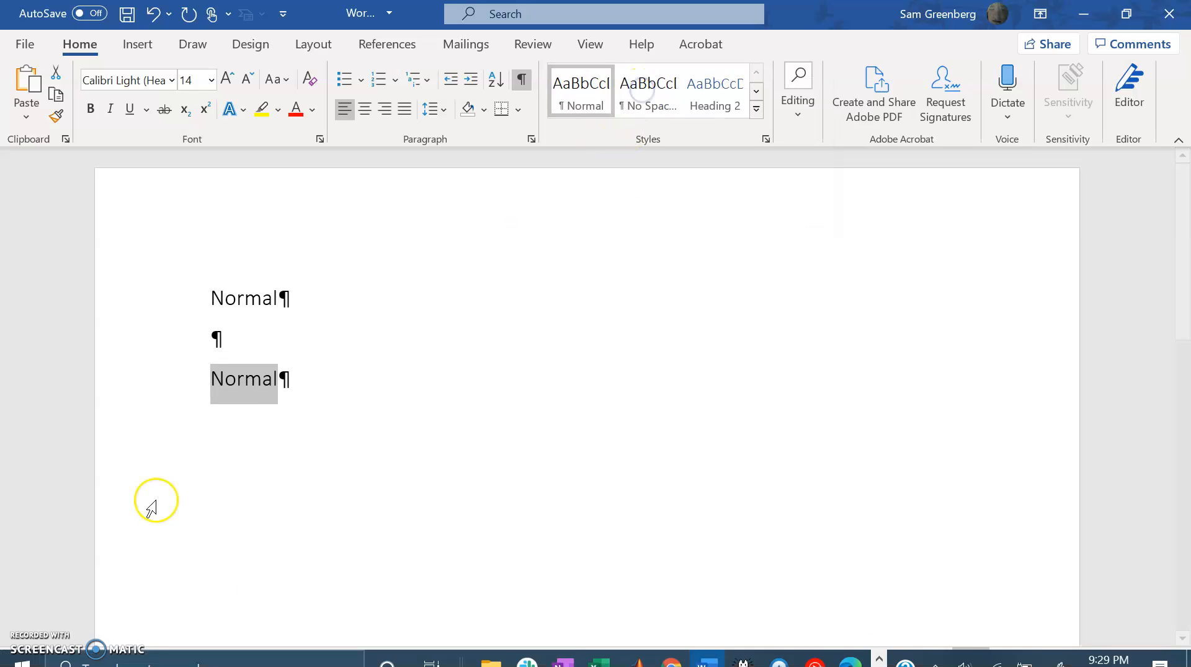
click(280, 297)
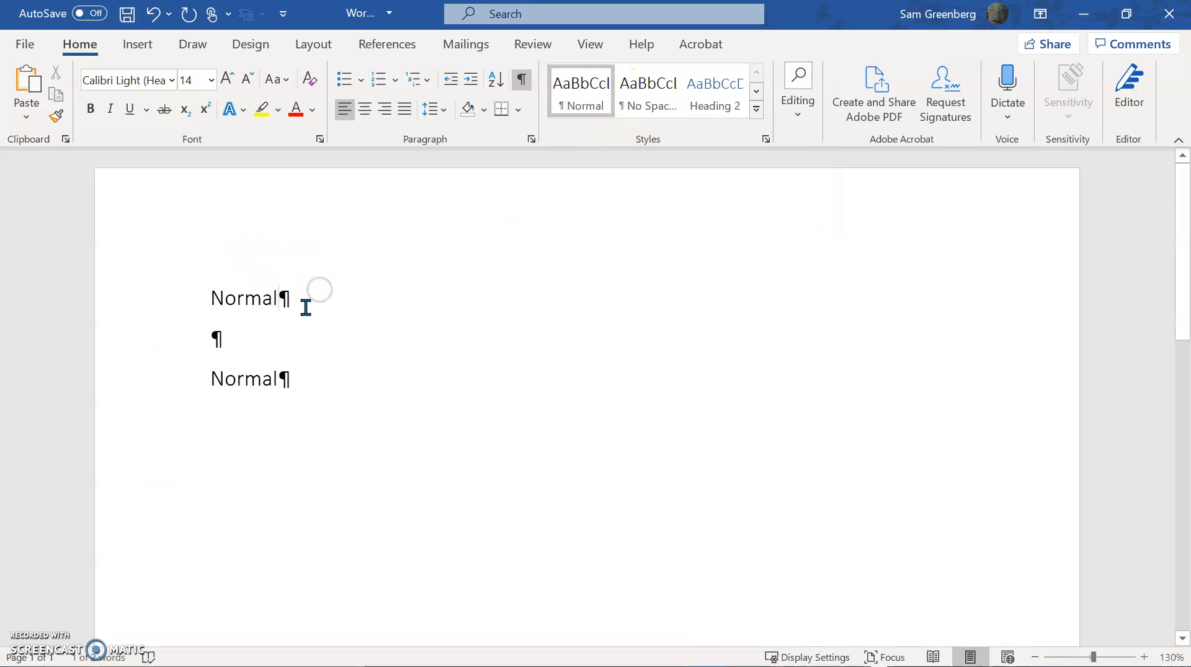
key(ctrl+z)
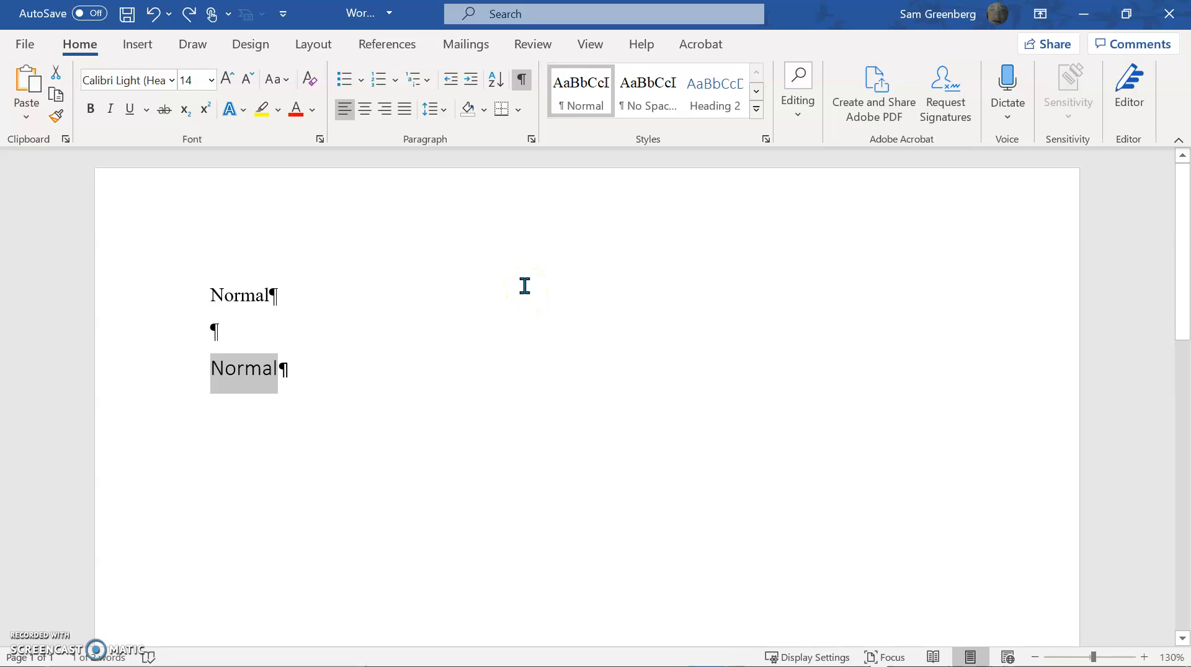
Delete both "Normal" lines so the document is empty
key(BackSpace)
key(BackSpace)
key(BackSpace)
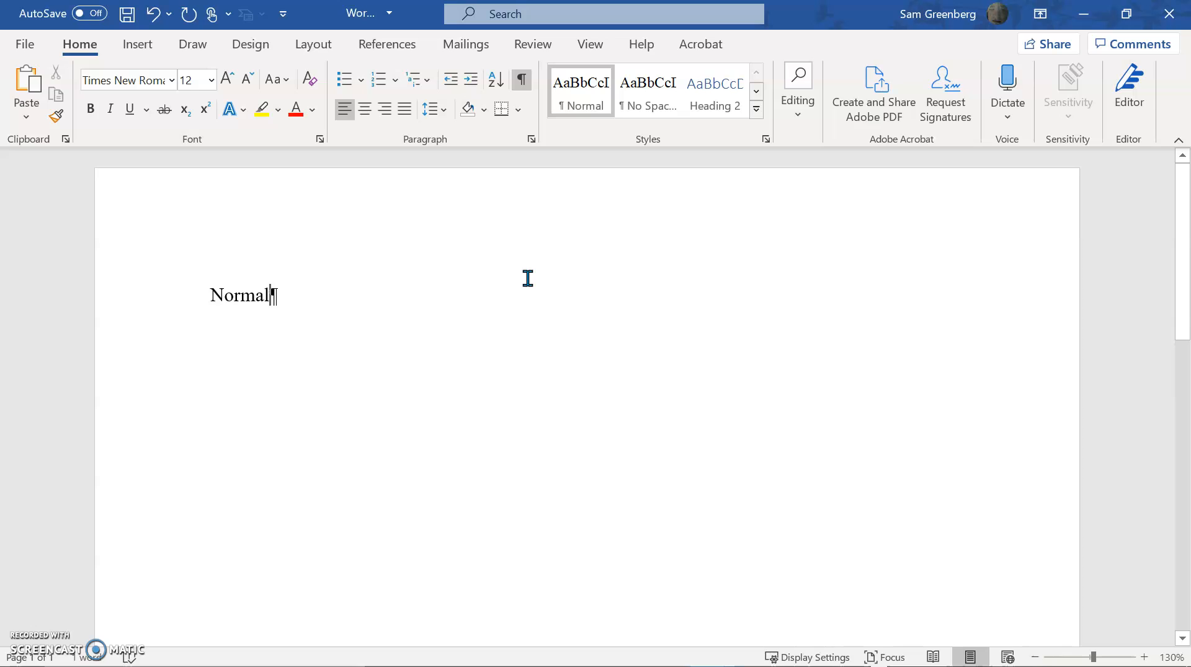
key(ctrl+a)
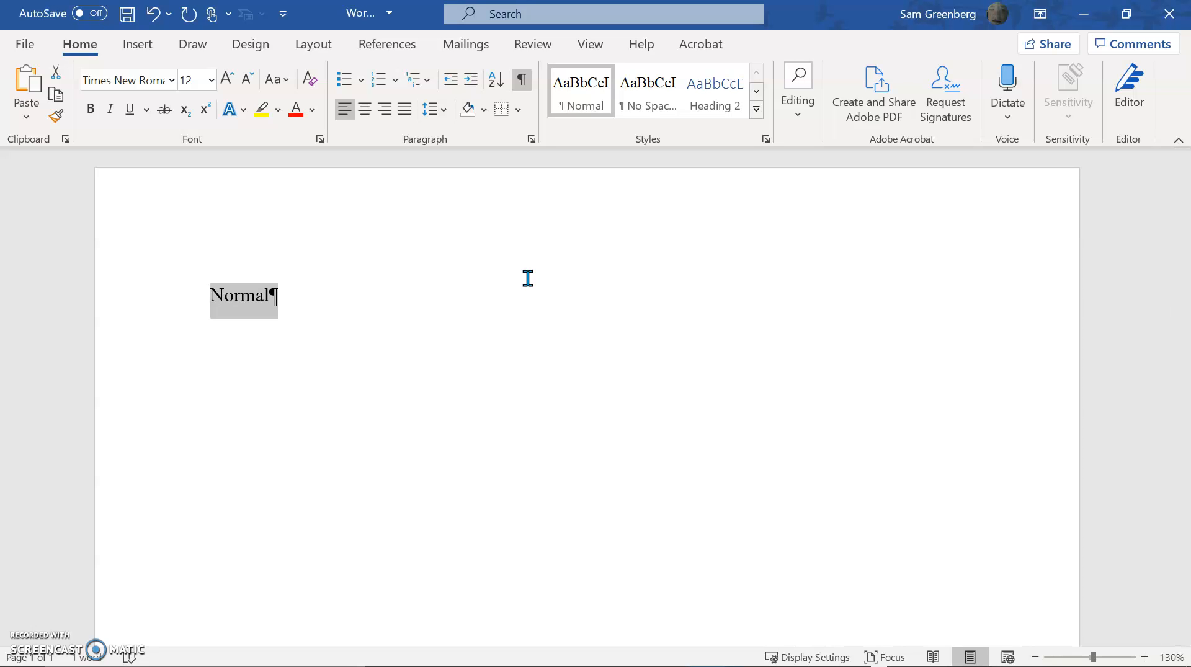
key(BackSpace)
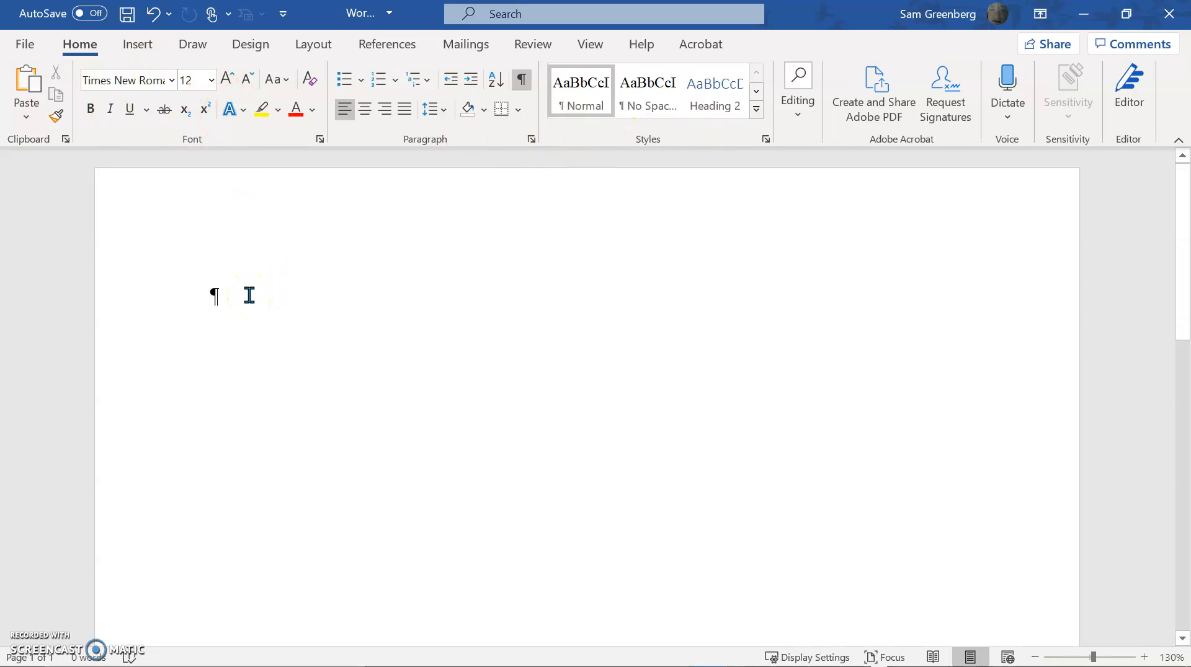
Look through the styles and style commands in the expanded Styles gallery without applying any
key(alt)
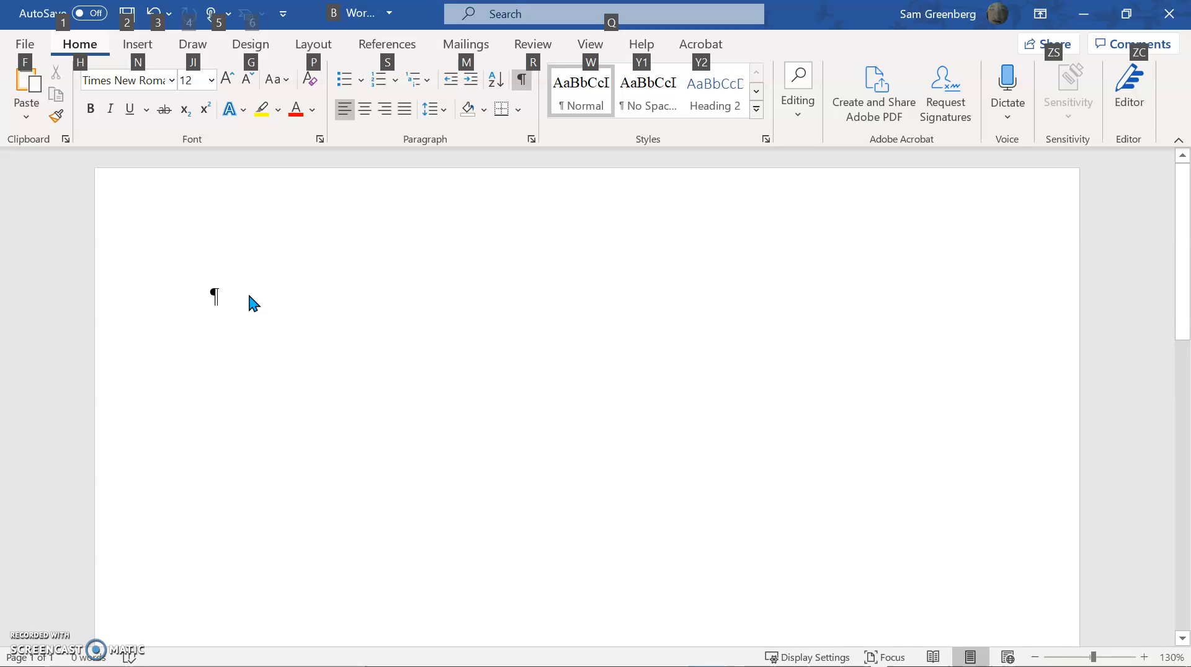
key(h)
key(l)
key(Right)
key(Right)
key(Right)
key(Down)
key(Down)
key(Left)
key(Left)
key(Left)
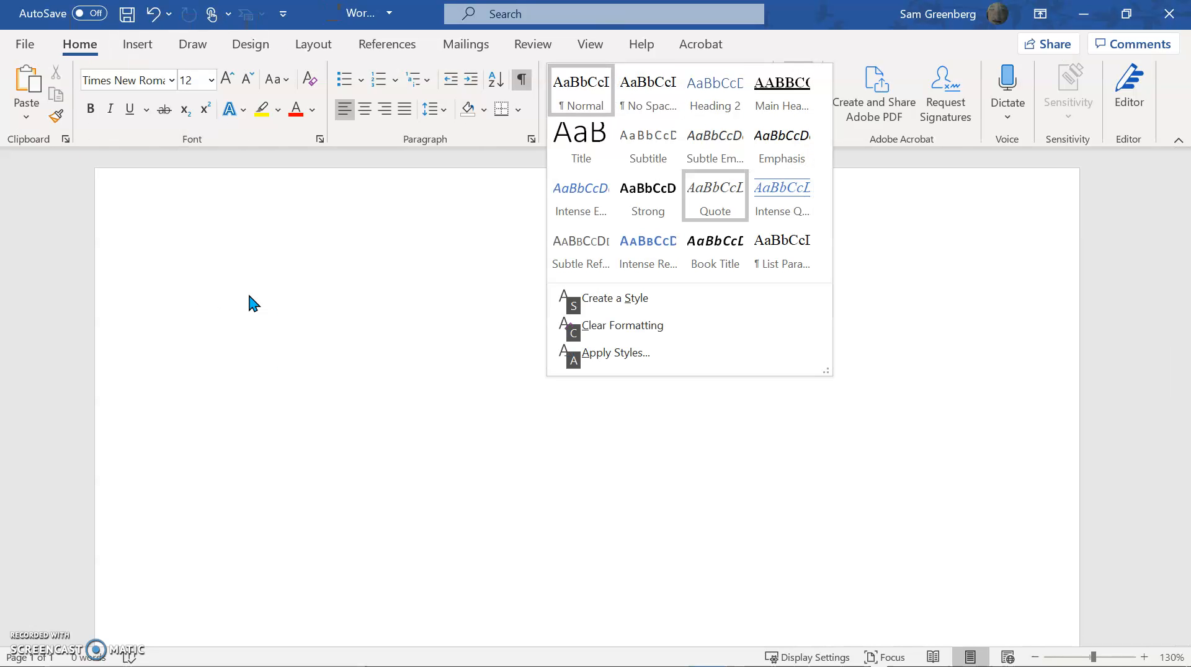
key(Right)
key(Up)
key(Up)
key(Up)
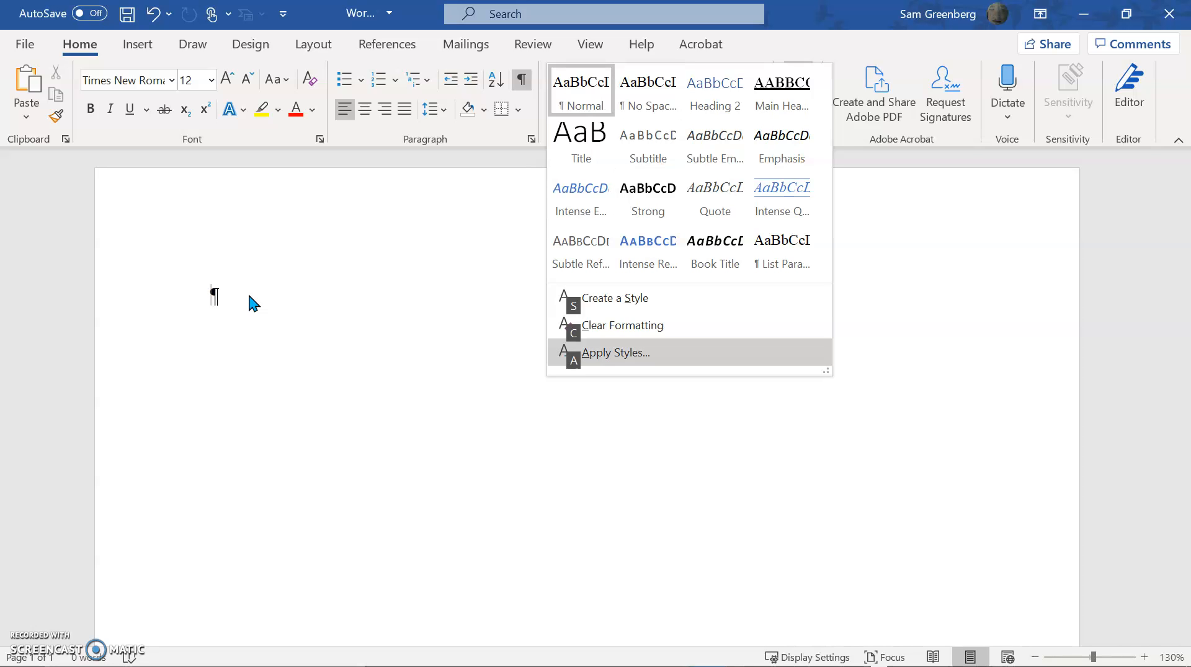
key(Escape)
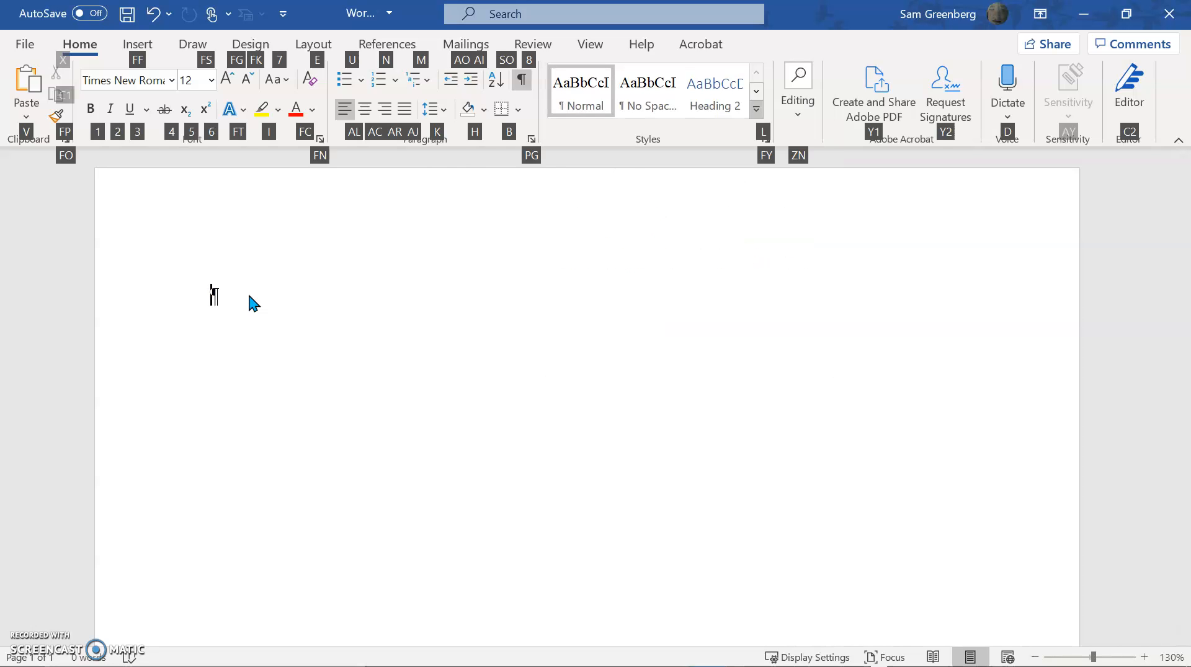
click(523, 142)
key(Escape)
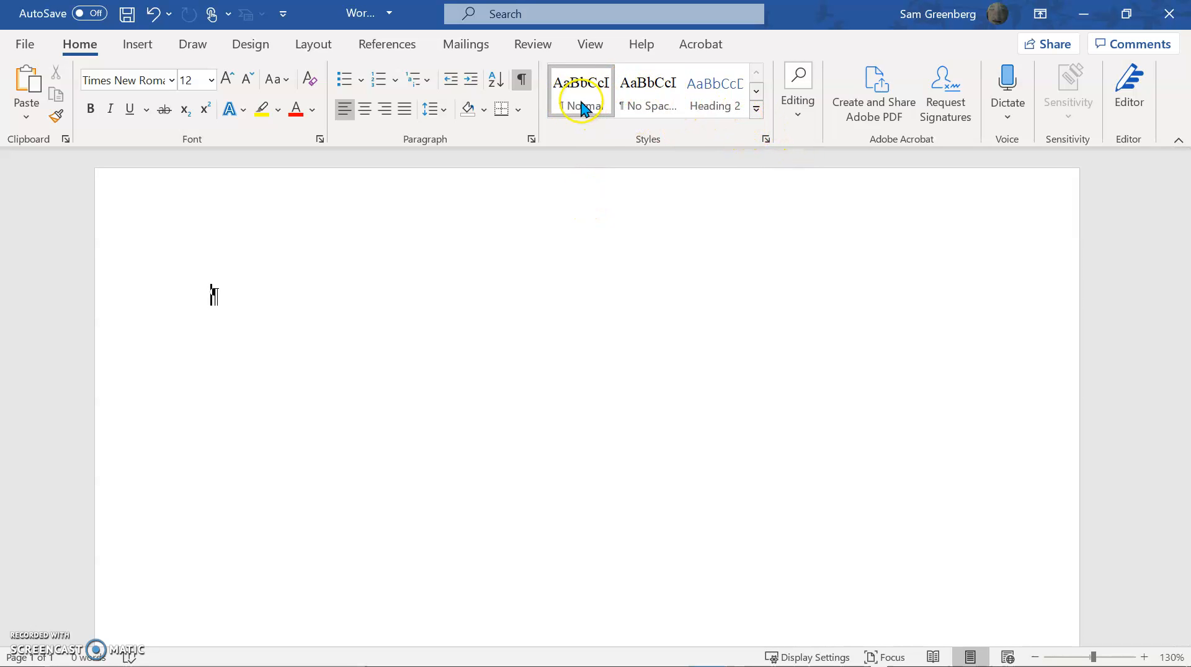
Enter the sample word "Type", select it, and view the Normal style's update and modify options
text(Type)
key(ctrl+a)
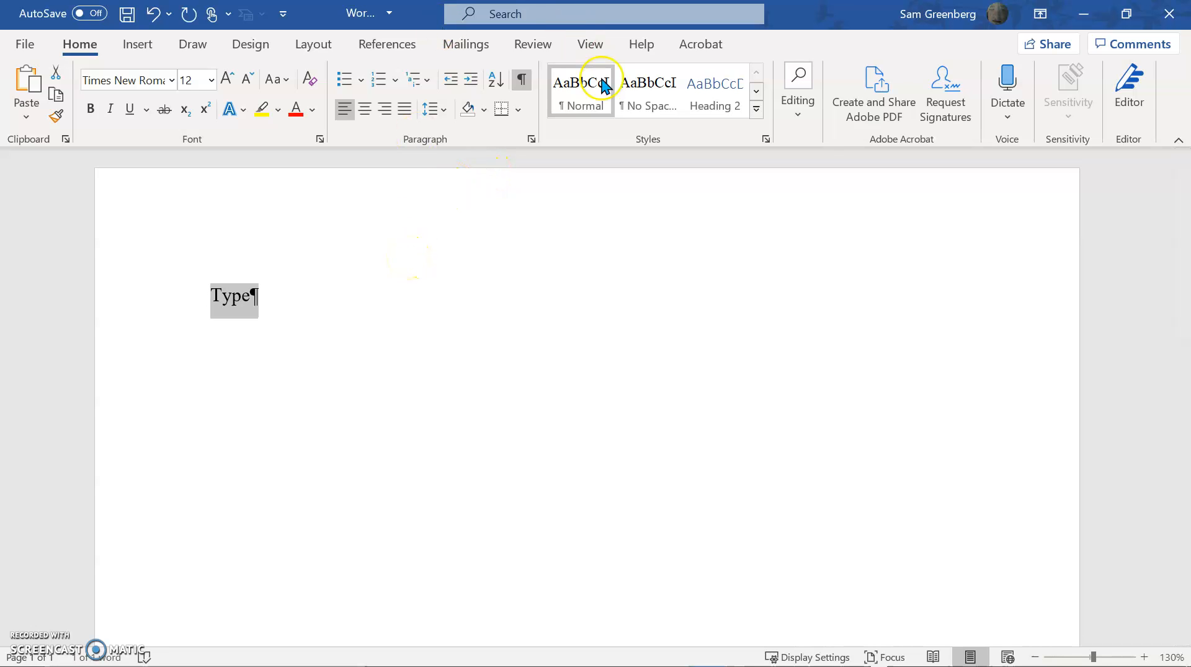
right_click(602, 84)
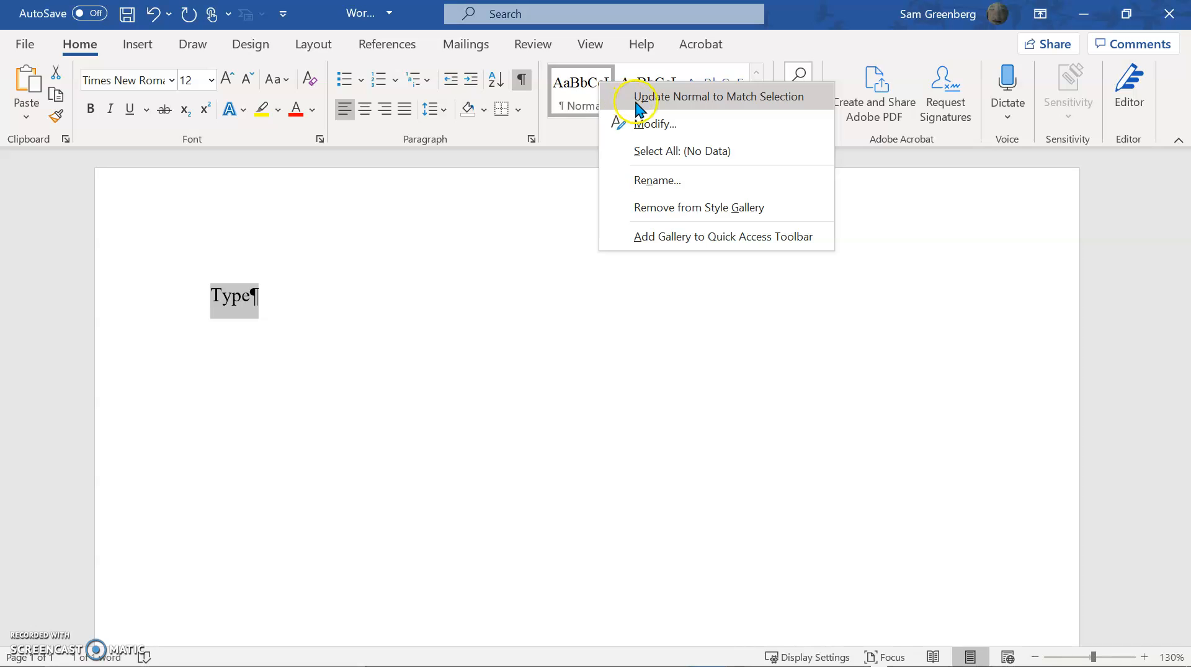
click(402, 261)
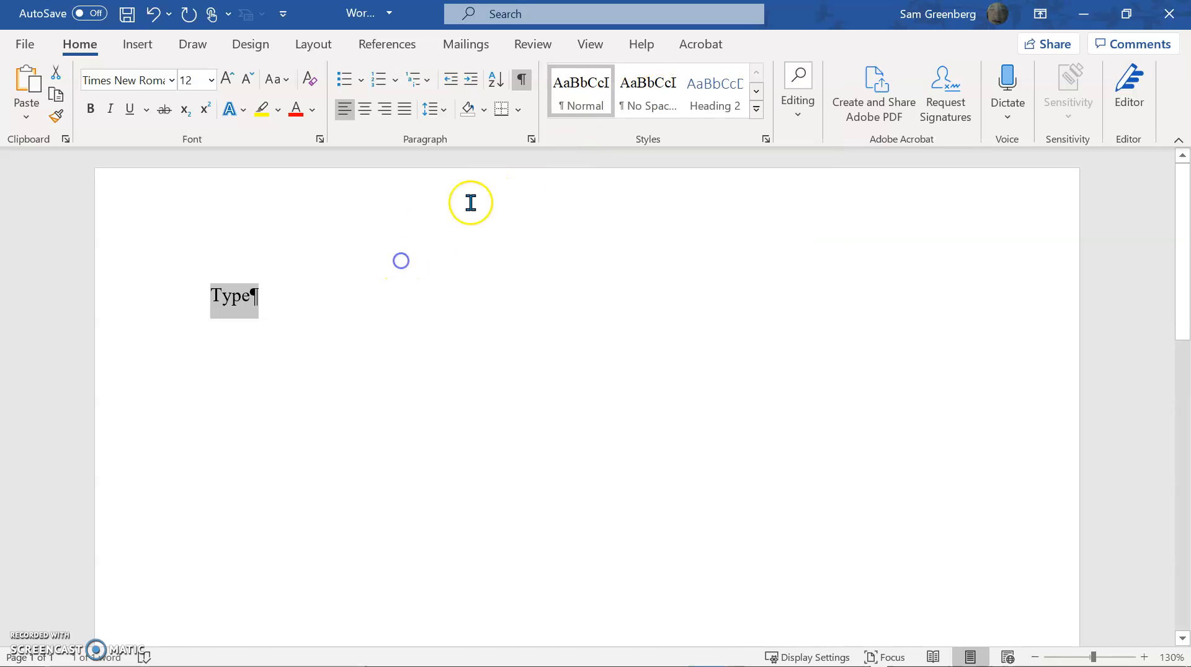
View the detailed Styles list and the expanded style gallery's commands without applying any, and close both
click(767, 142)
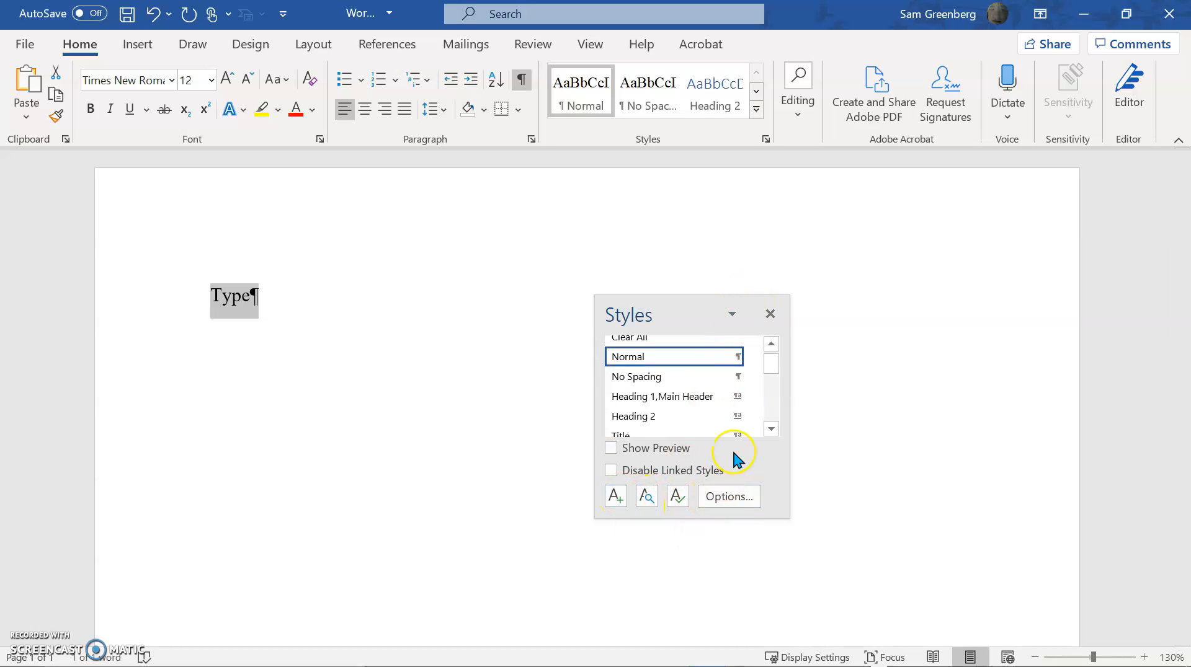
click(755, 110)
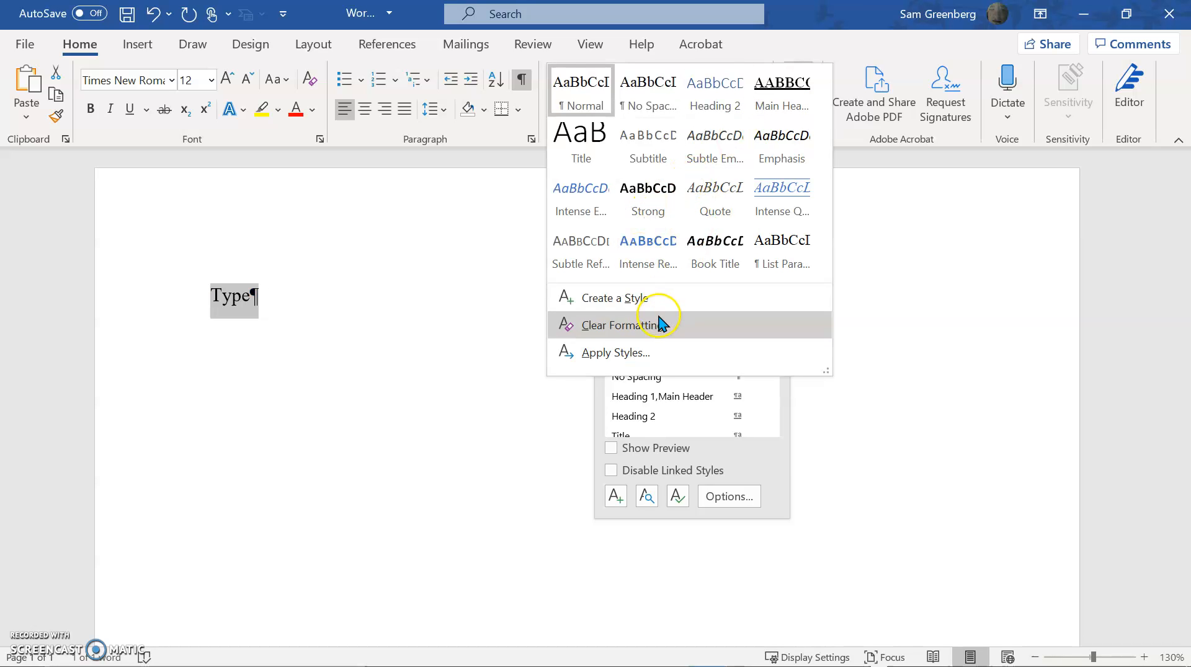
click(416, 331)
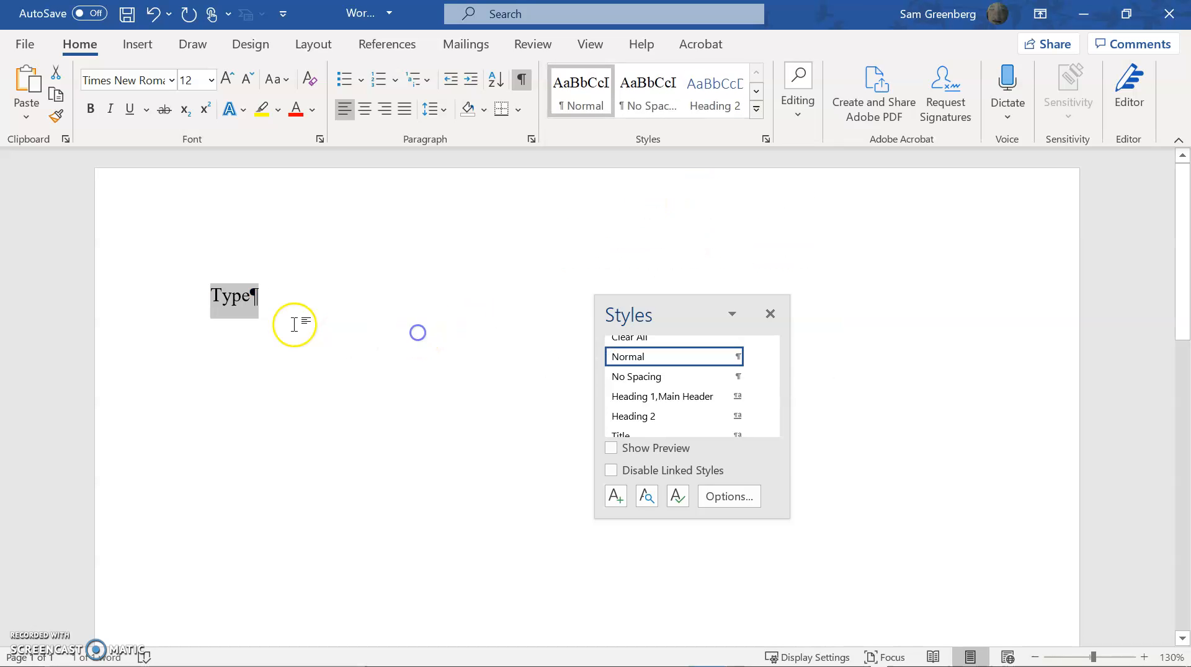
click(771, 314)
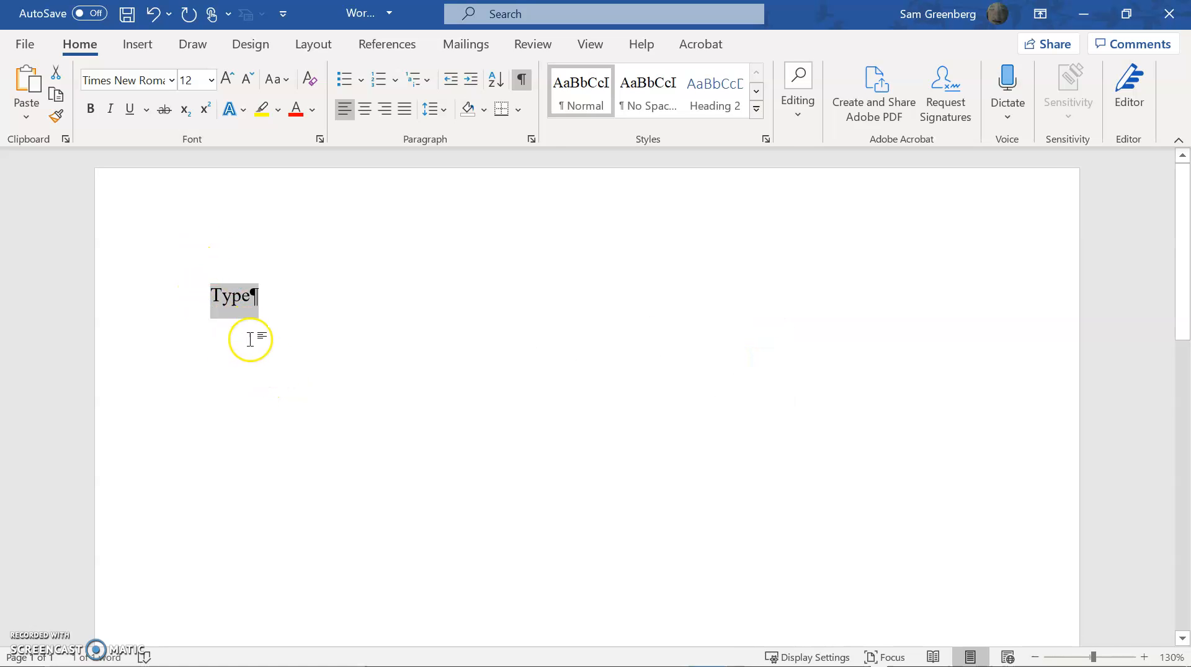
click(261, 322)
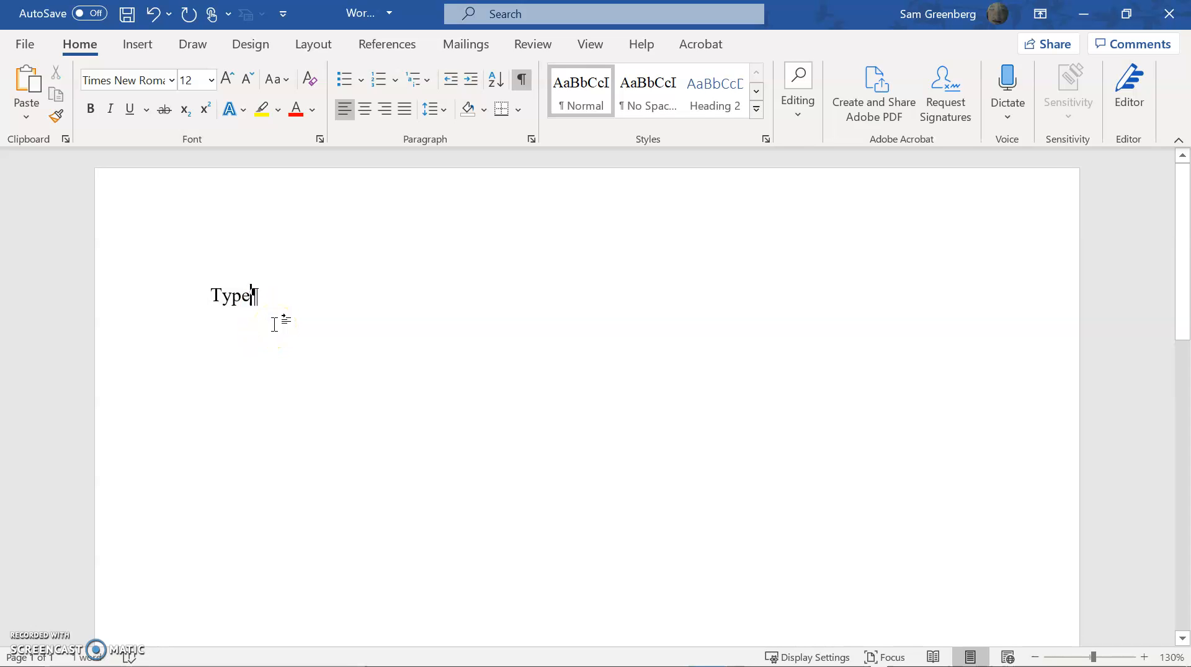
Select all the document text and set its font to Times New Roman
key(ctrl+a)
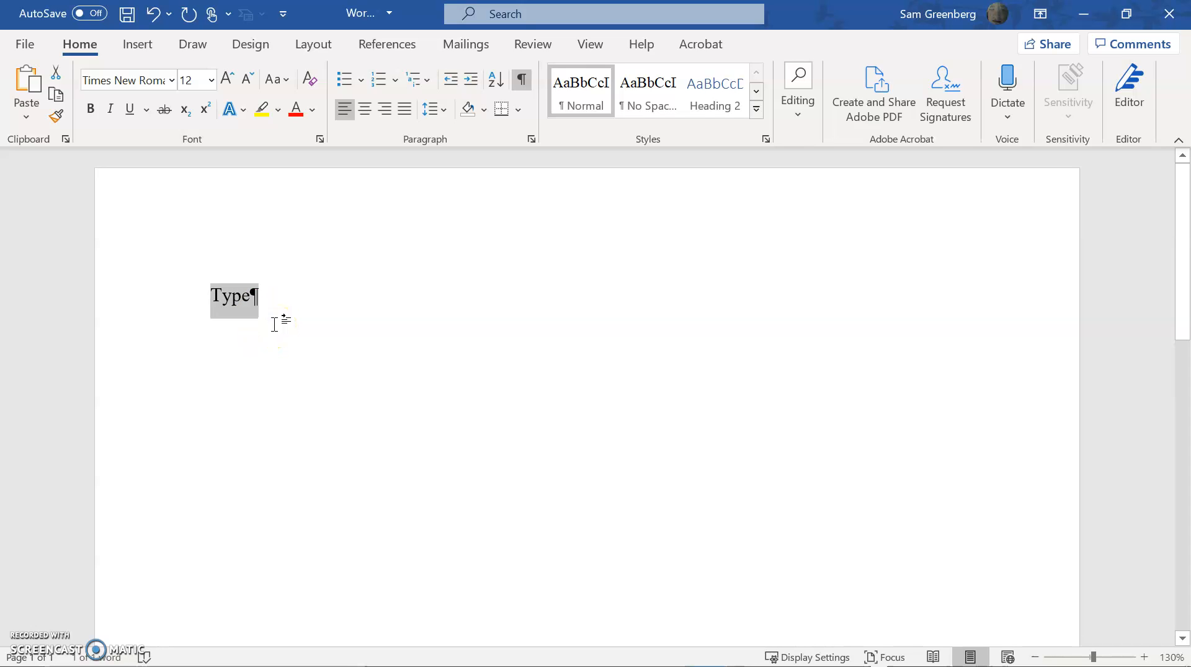
click(274, 324)
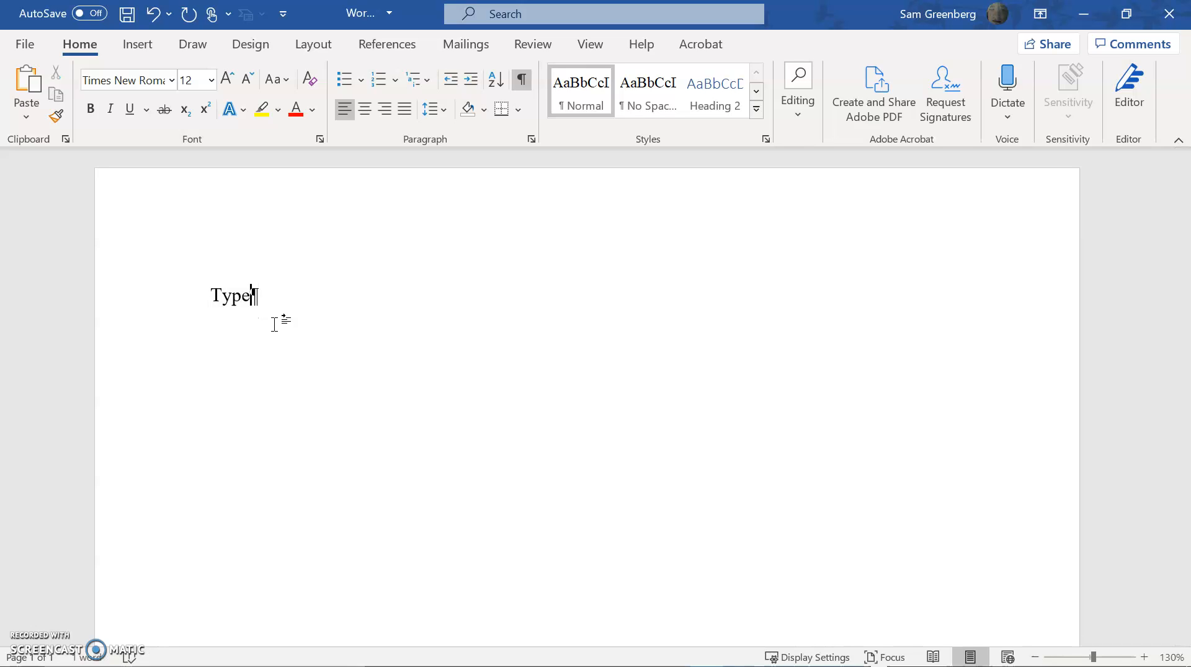
key(ctrl+a)
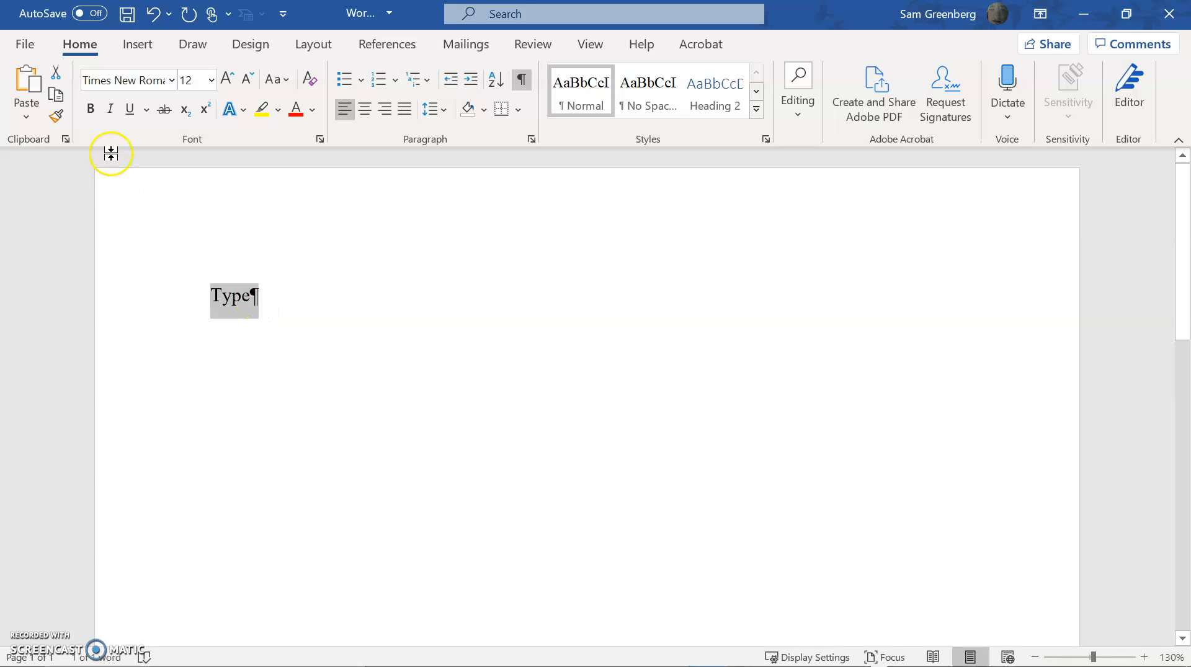
click(147, 80)
text(Tim)
key(Return)
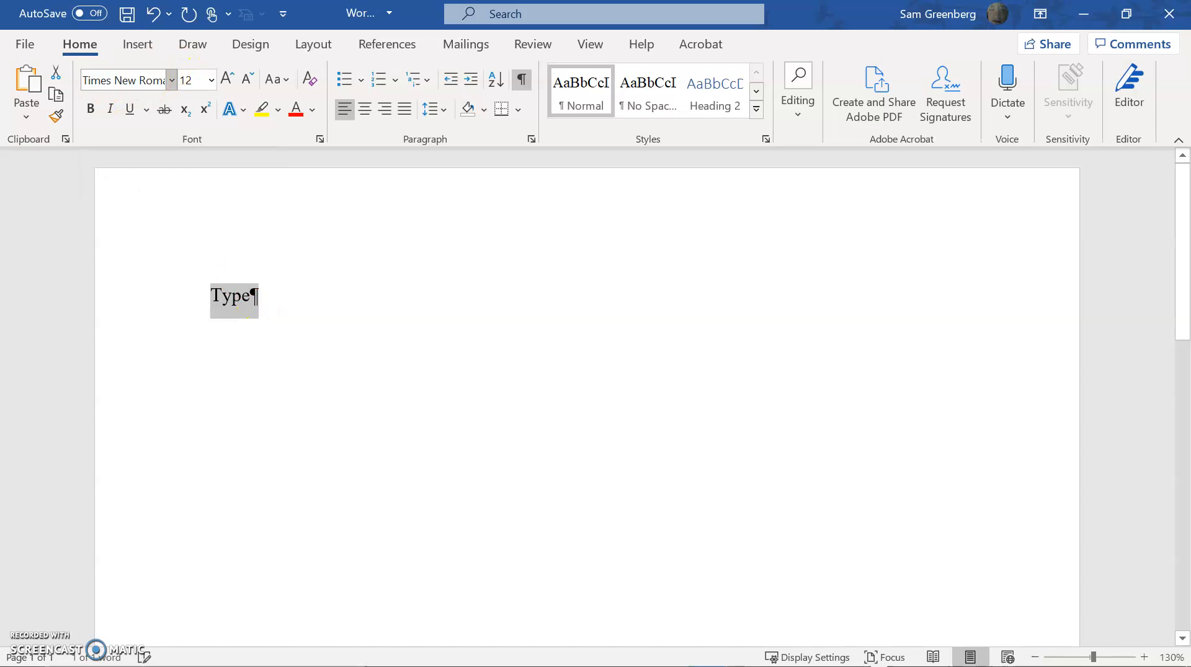
Set the font size of the selected text to 12
key(alt)
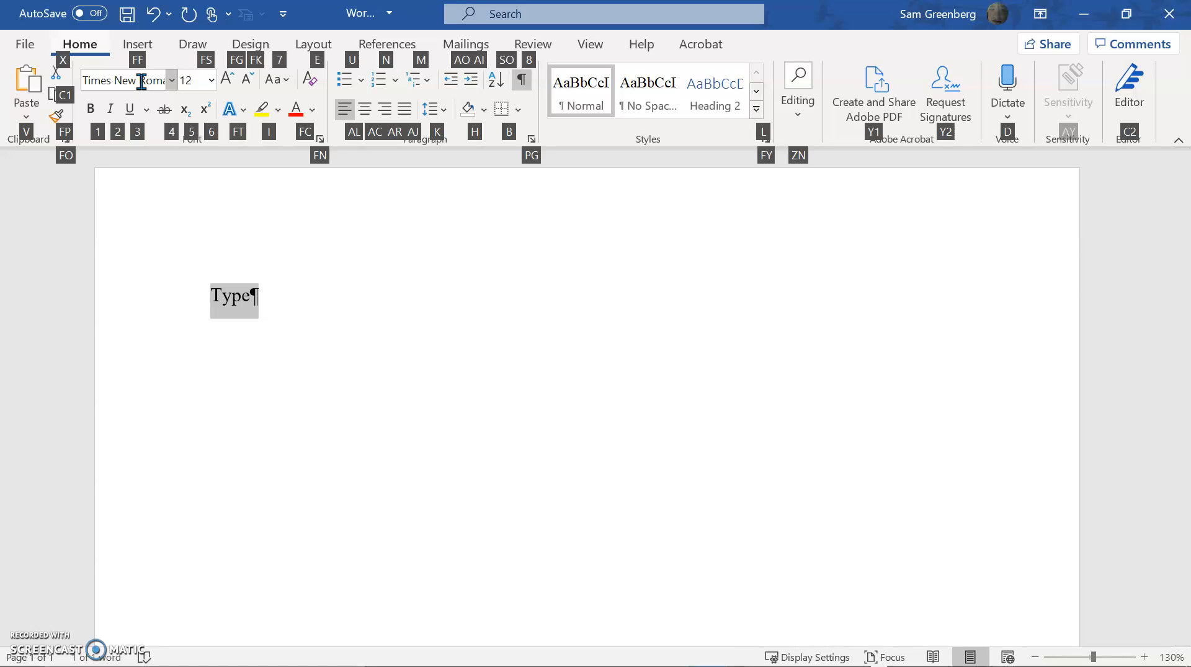
key(f)
key(s)
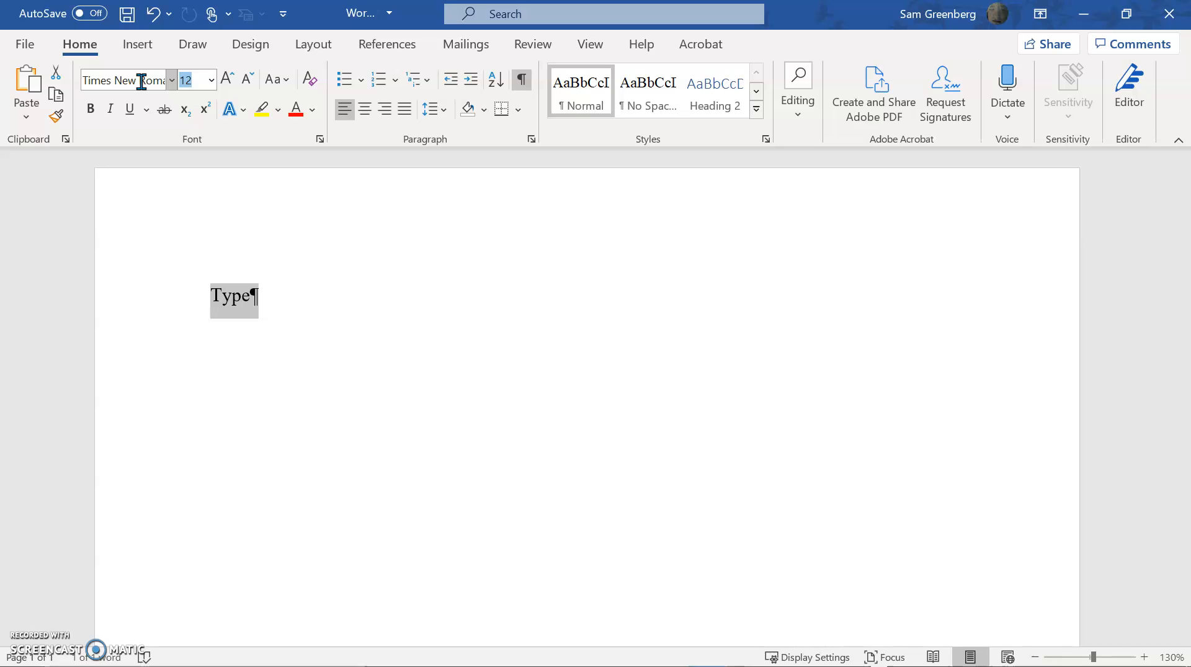
key(Return)
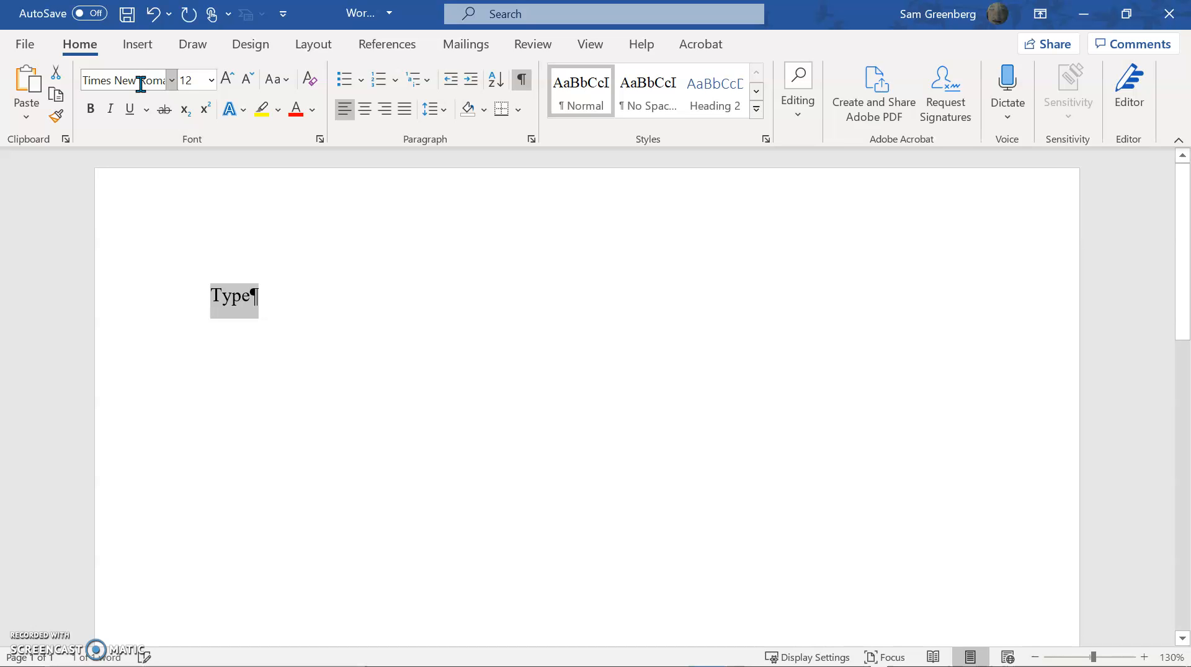
Set the selected text's line spacing to 1.0 and the spacing after the paragraph to 8 pt
click(436, 113)
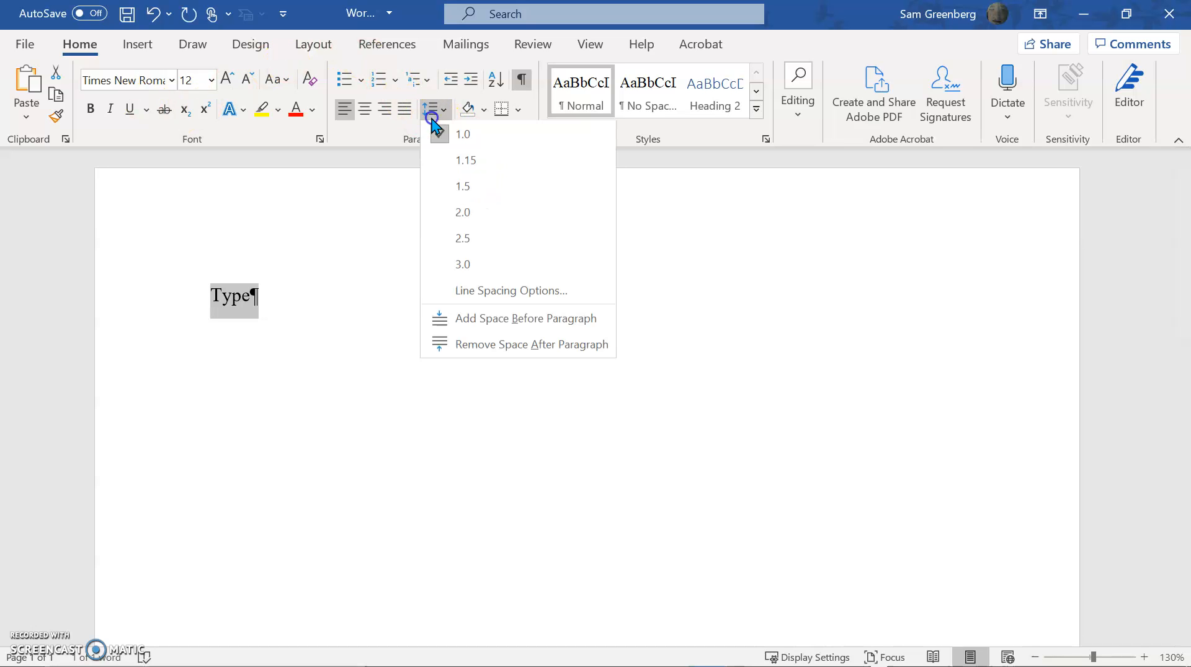
click(482, 142)
click(429, 112)
click(519, 291)
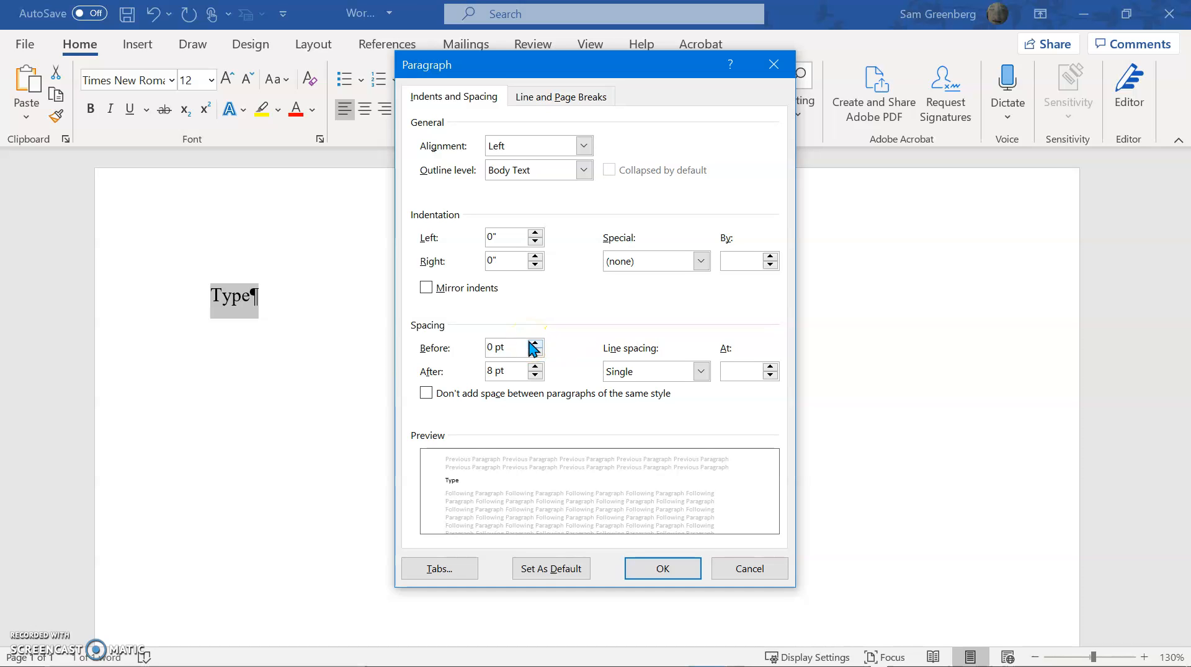
click(505, 347)
click(515, 366)
click(534, 367)
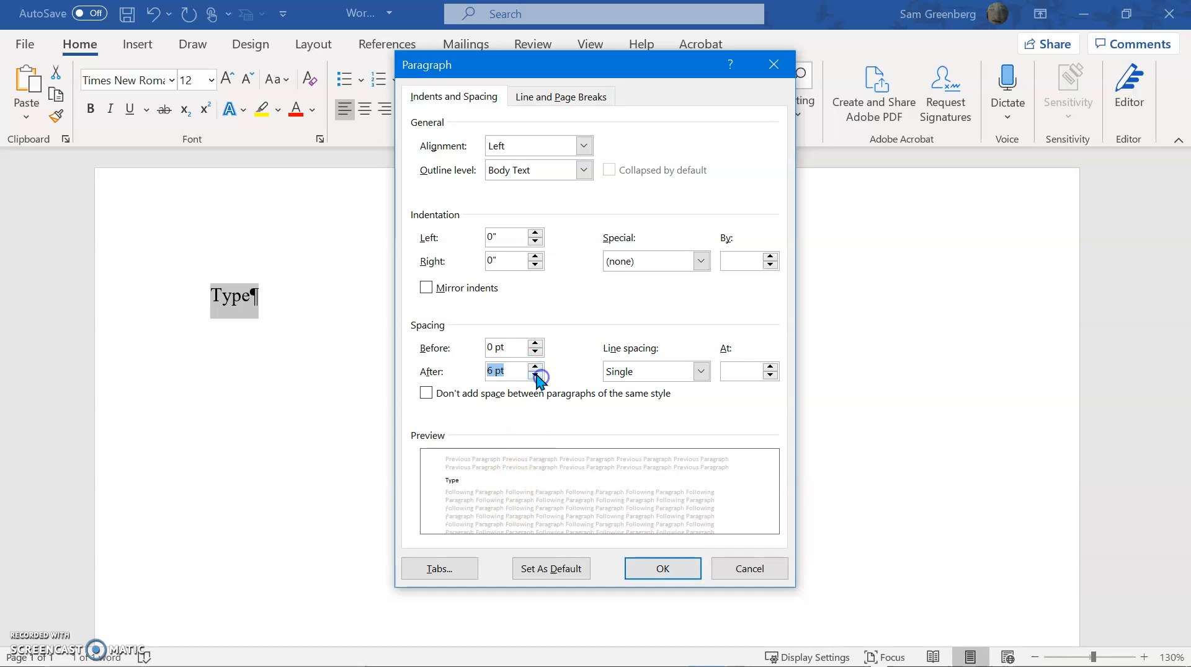
text(8)
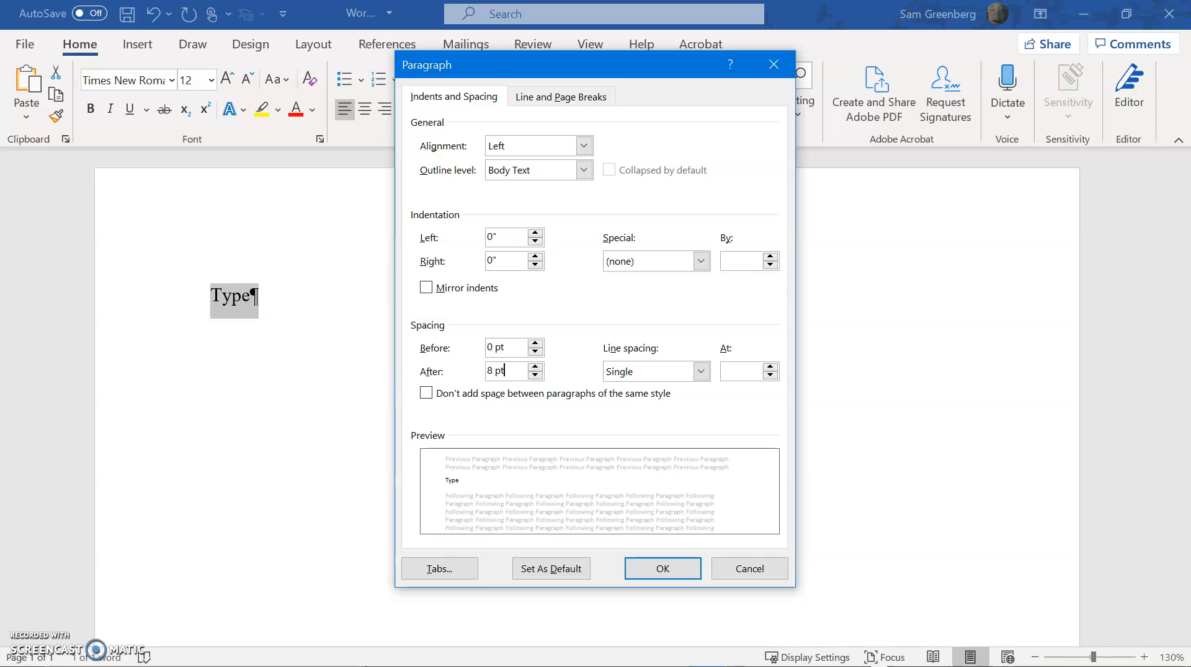
key(Return)
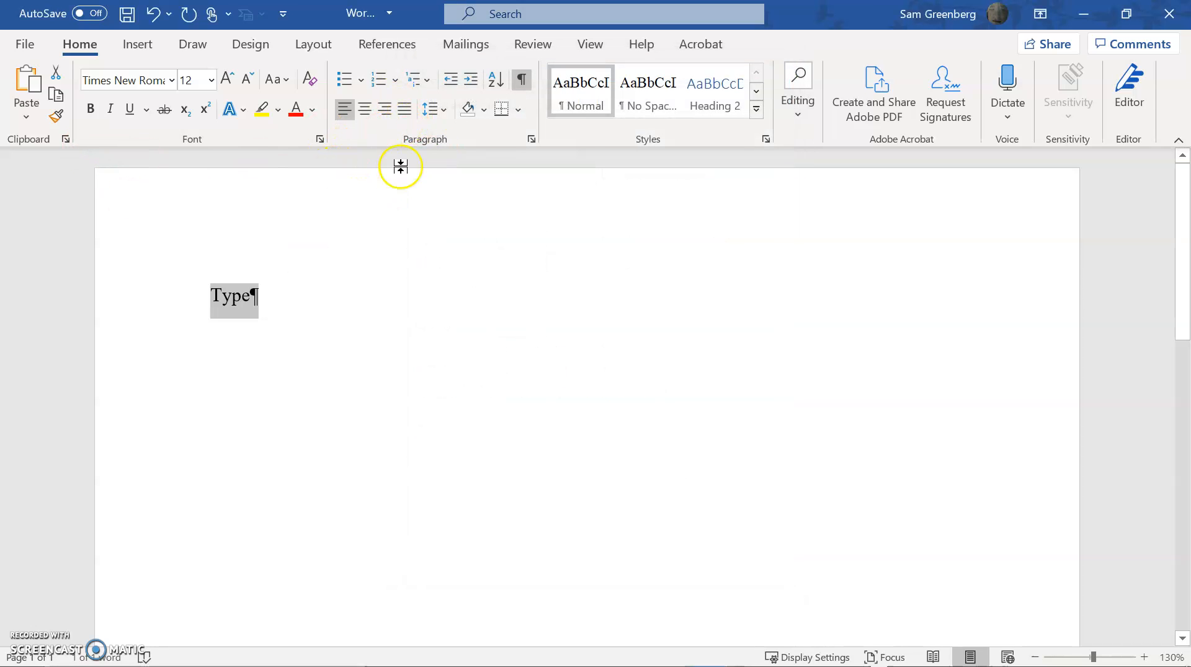
Update the Normal style to match the selected text and add two empty paragraphs below "Type"
right_click(584, 99)
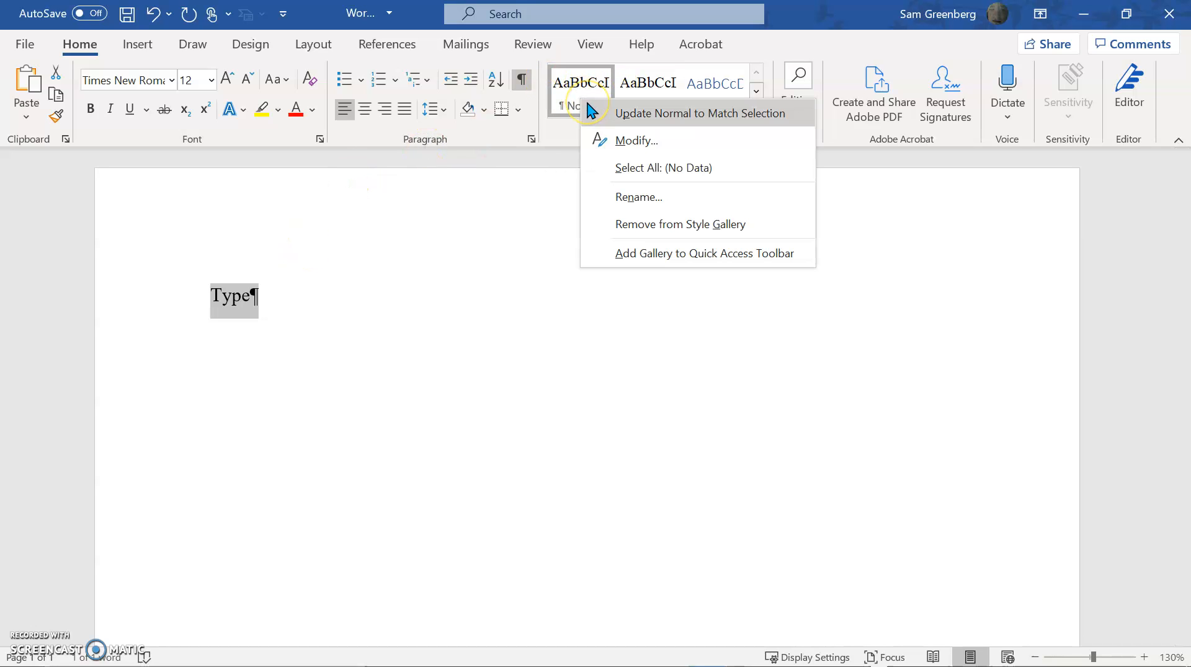
click(592, 111)
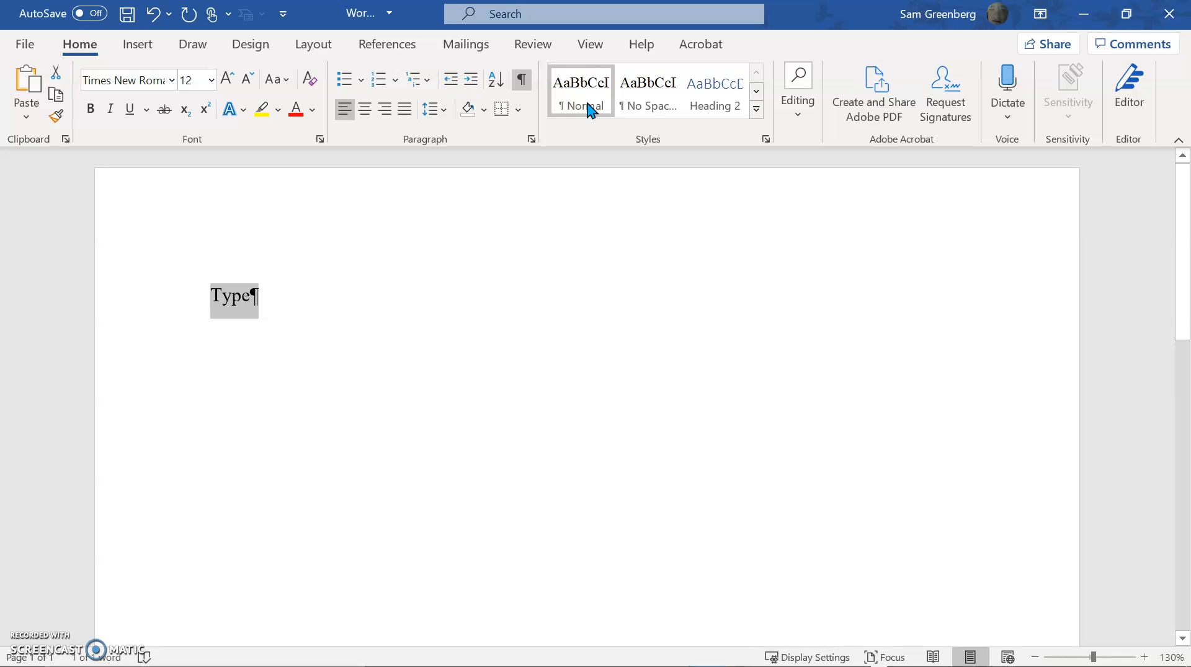
key(Right)
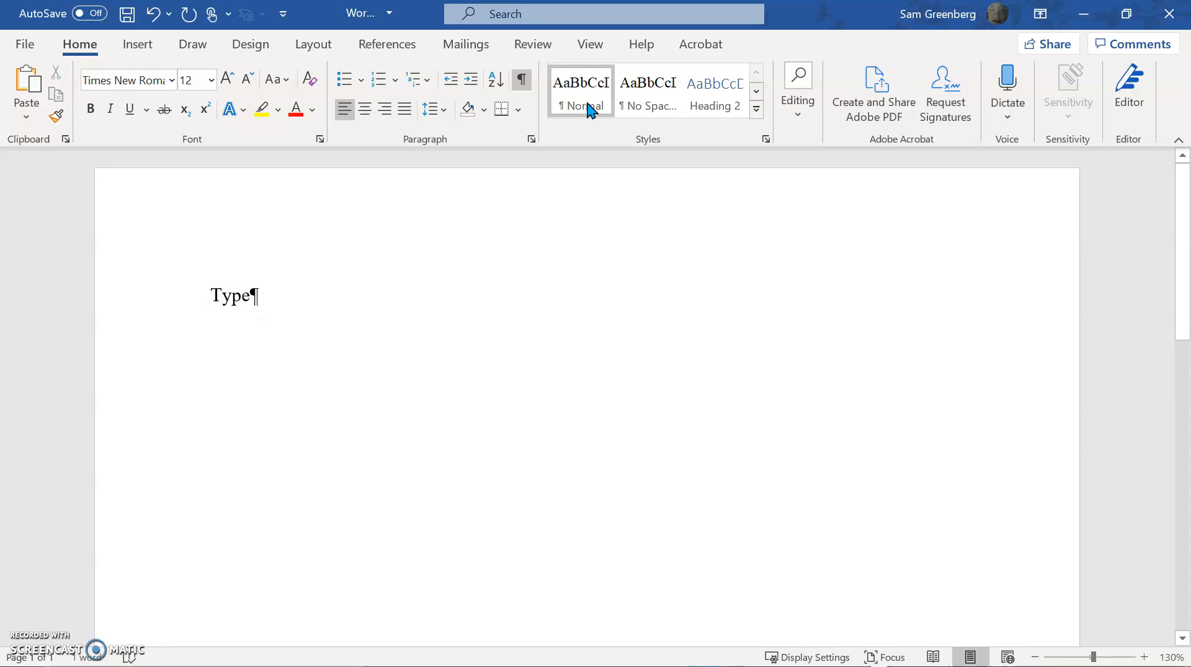
key(Return)
key(Return)
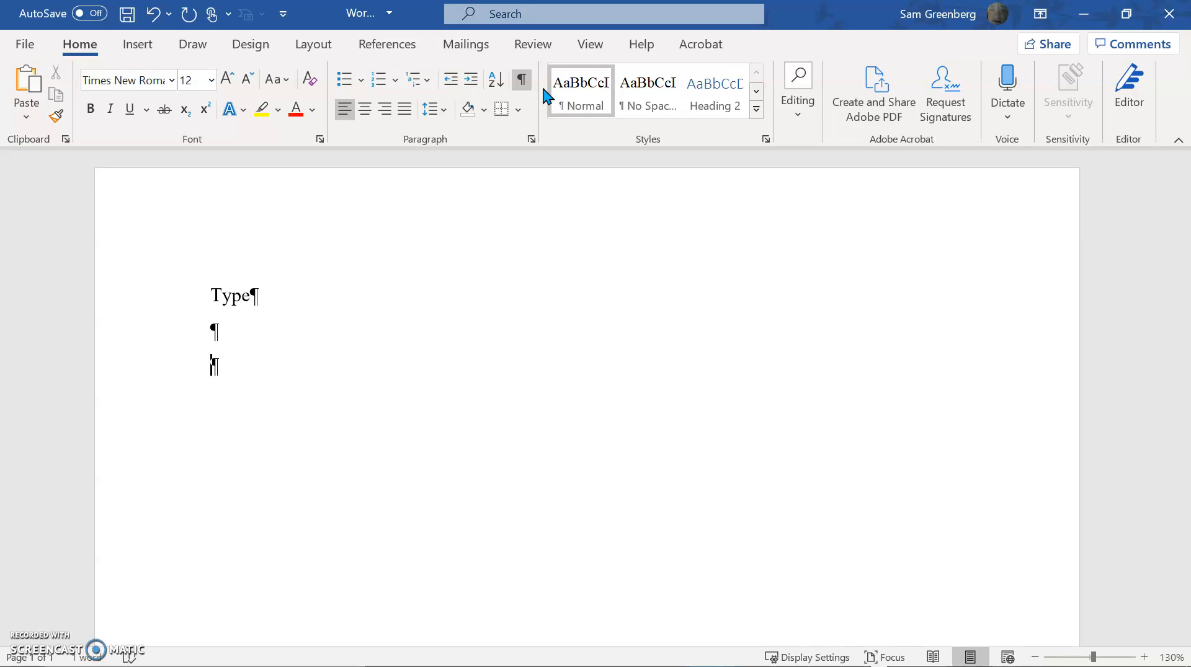
View the expanded style gallery, including the Main Header style, and close it without applying a style
click(756, 109)
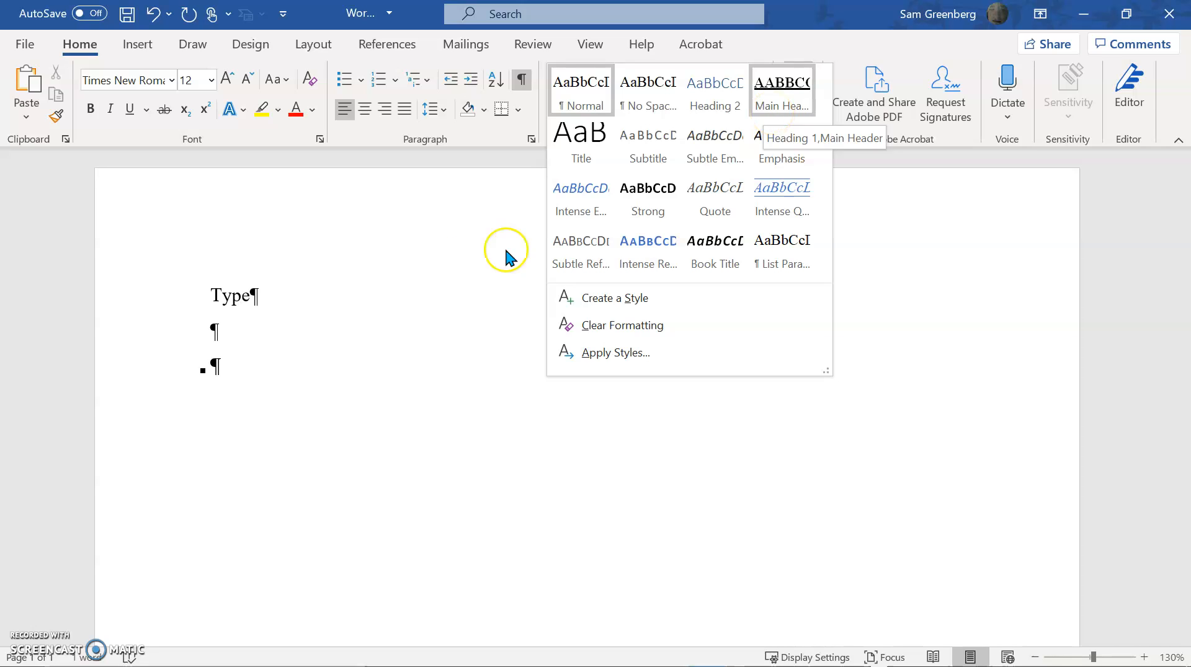
click(265, 371)
click(262, 422)
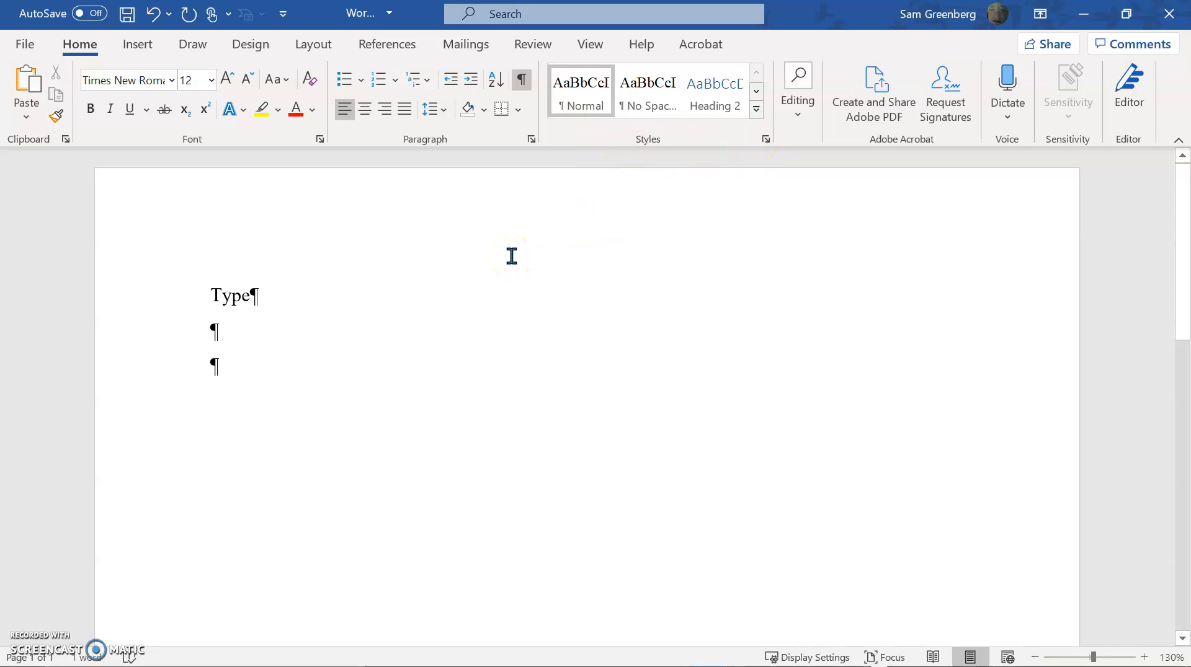
Enter INTRODUCTION as a bold, underlined heading in the last empty paragraph
key(ctrl+b)
key(ctrl+u)
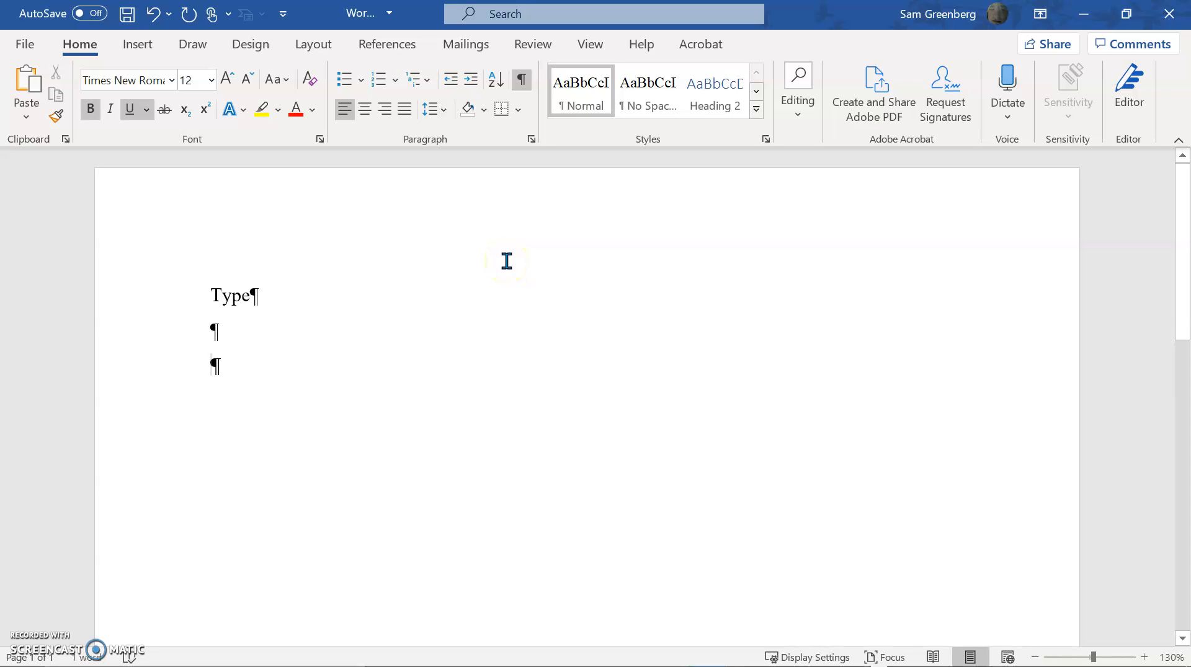
text(INTOR)
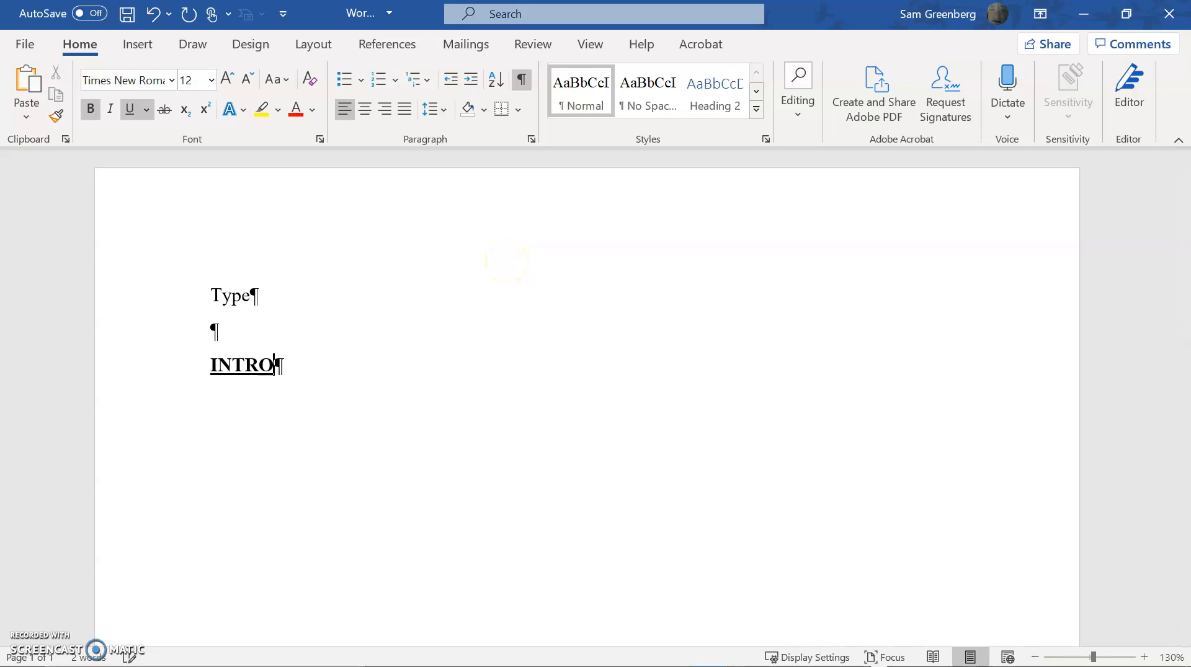
text(DUCTION)
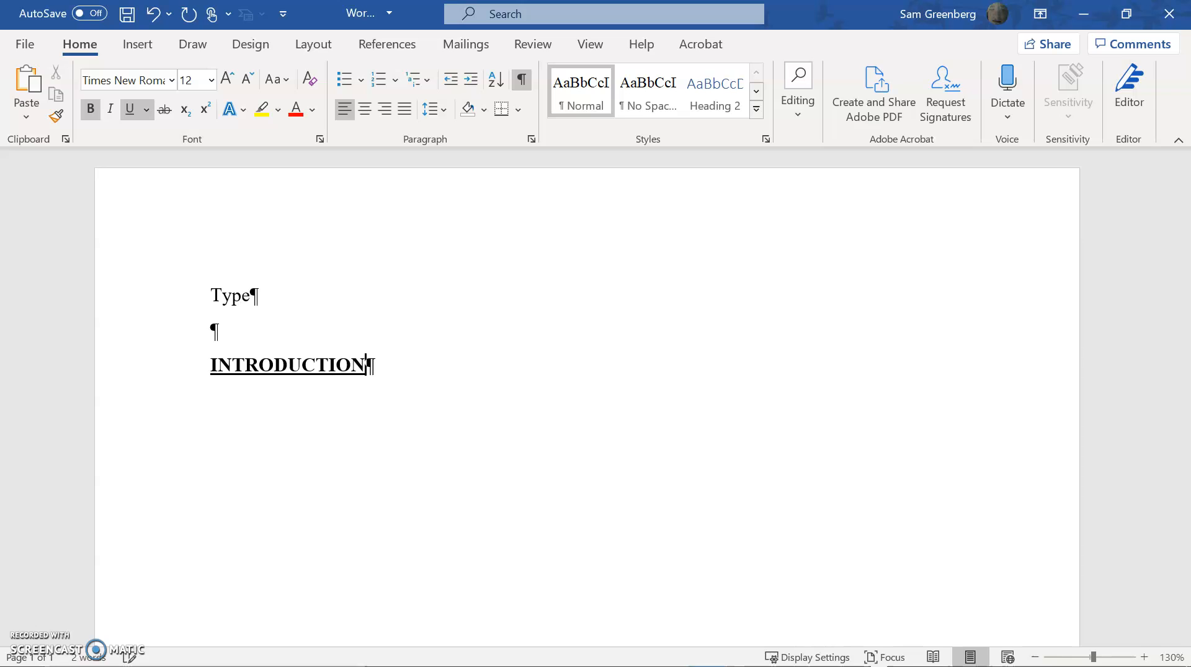
Delete the INTRODUCTION heading together with its paragraph
key(shift+Home)
key(BackSpace)
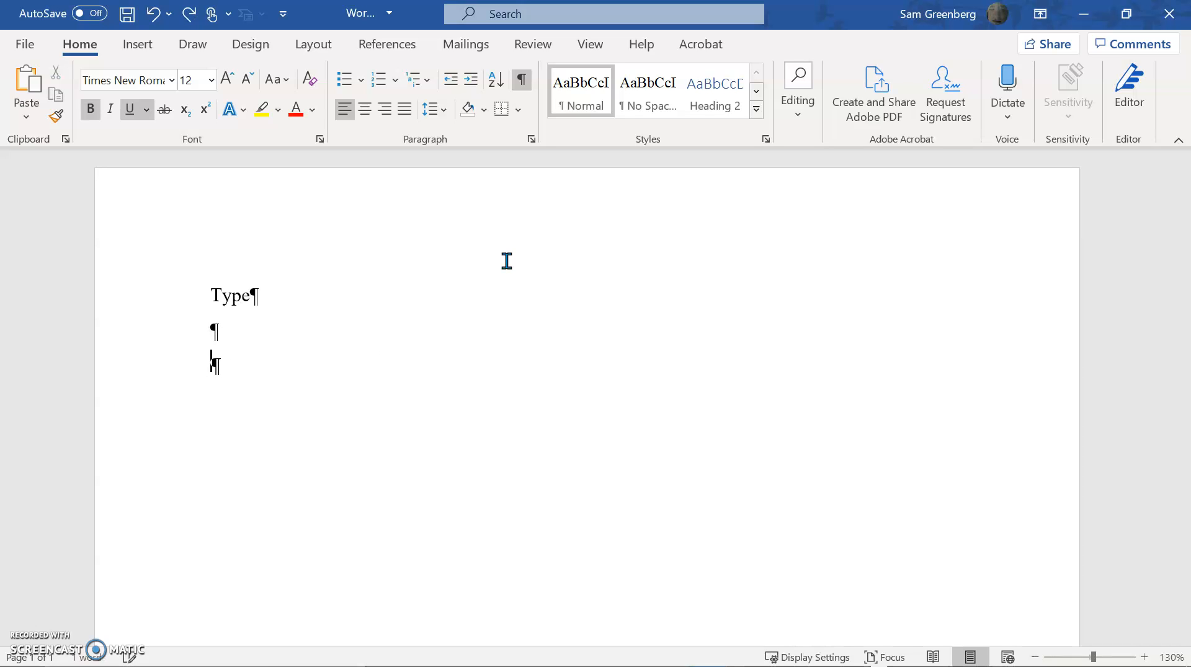
key(BackSpace)
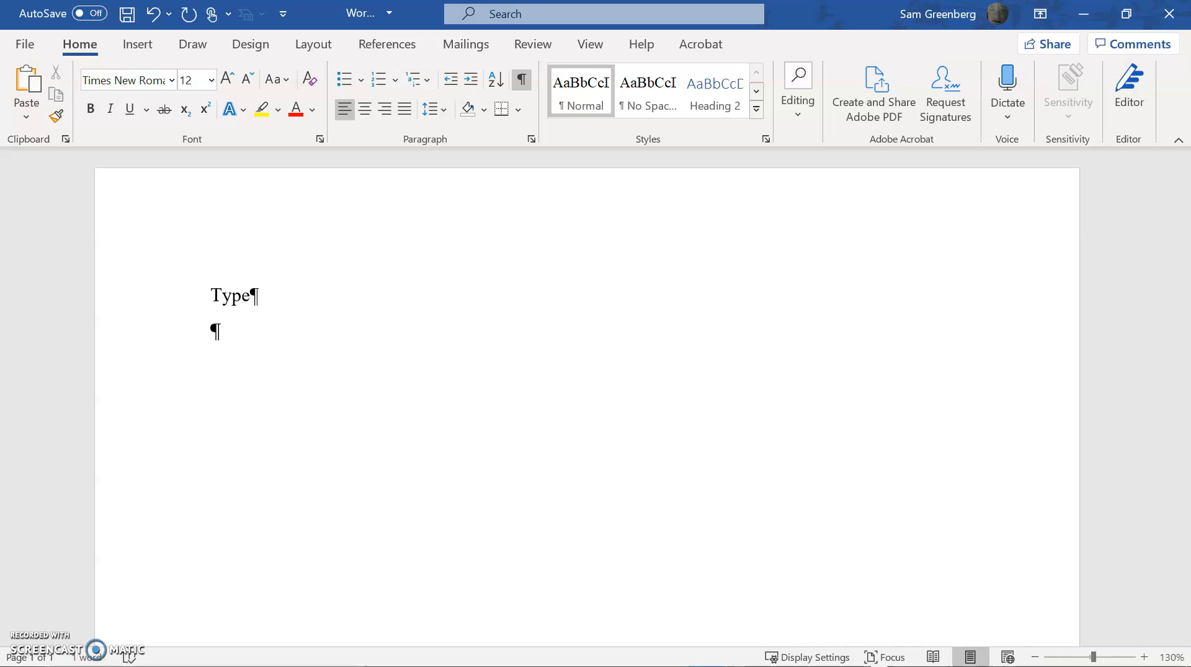
Start a new style from the Styles list and name it Main Header
click(772, 141)
click(767, 140)
click(766, 139)
click(618, 507)
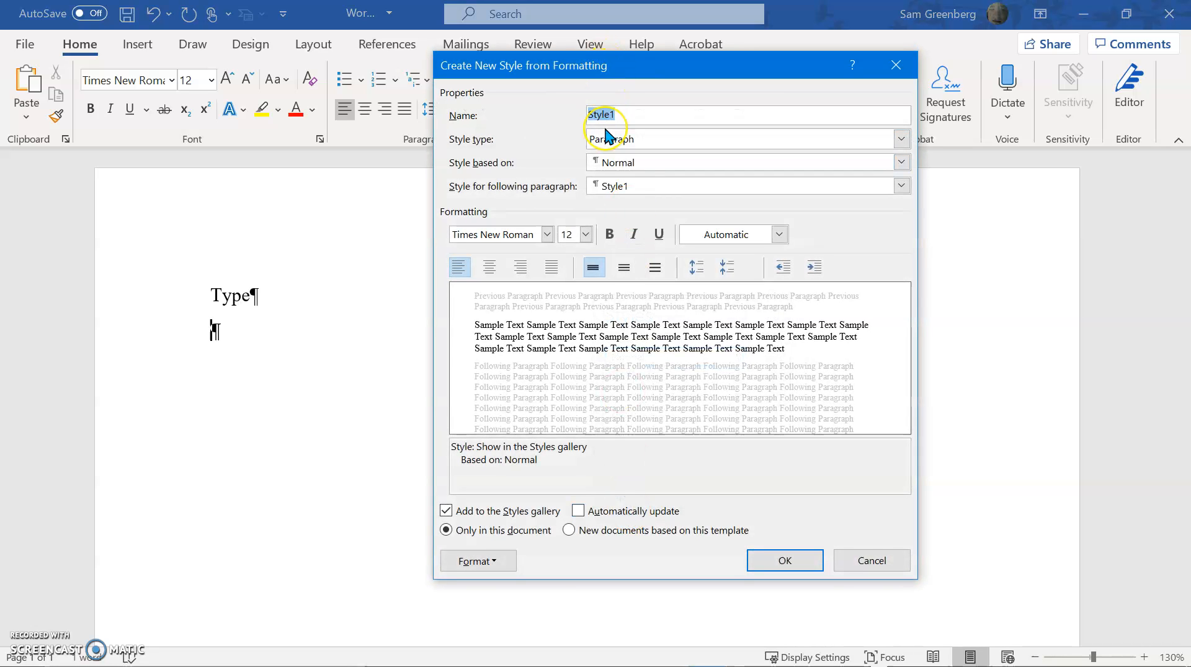
text(Main Header)
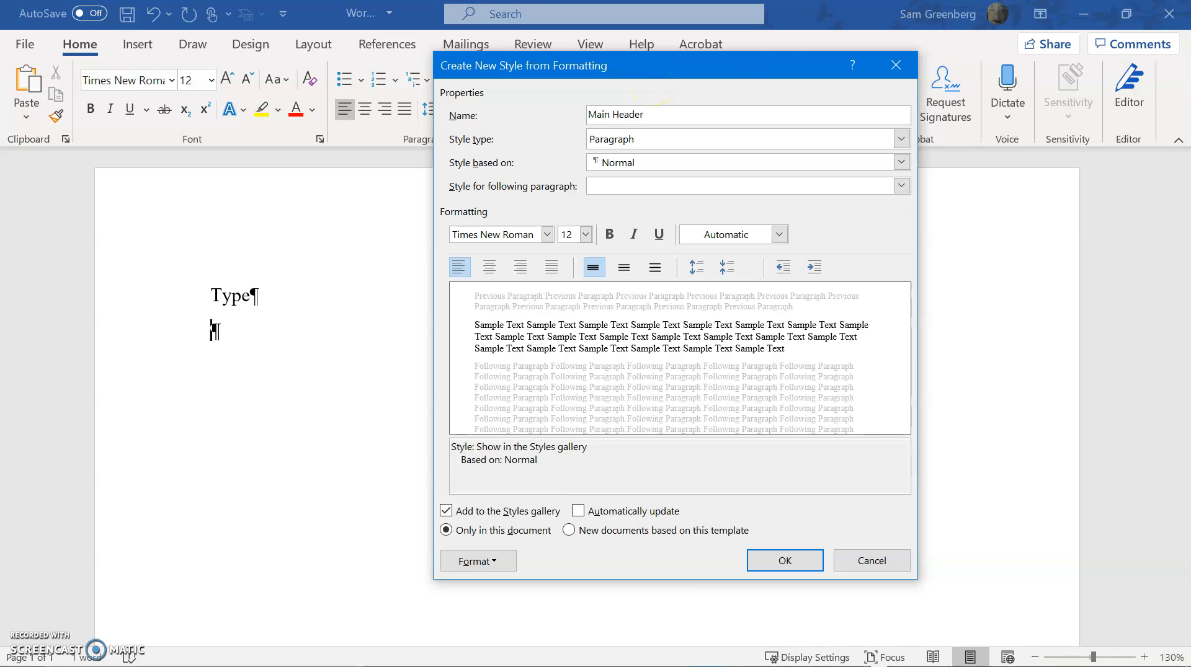
click(698, 140)
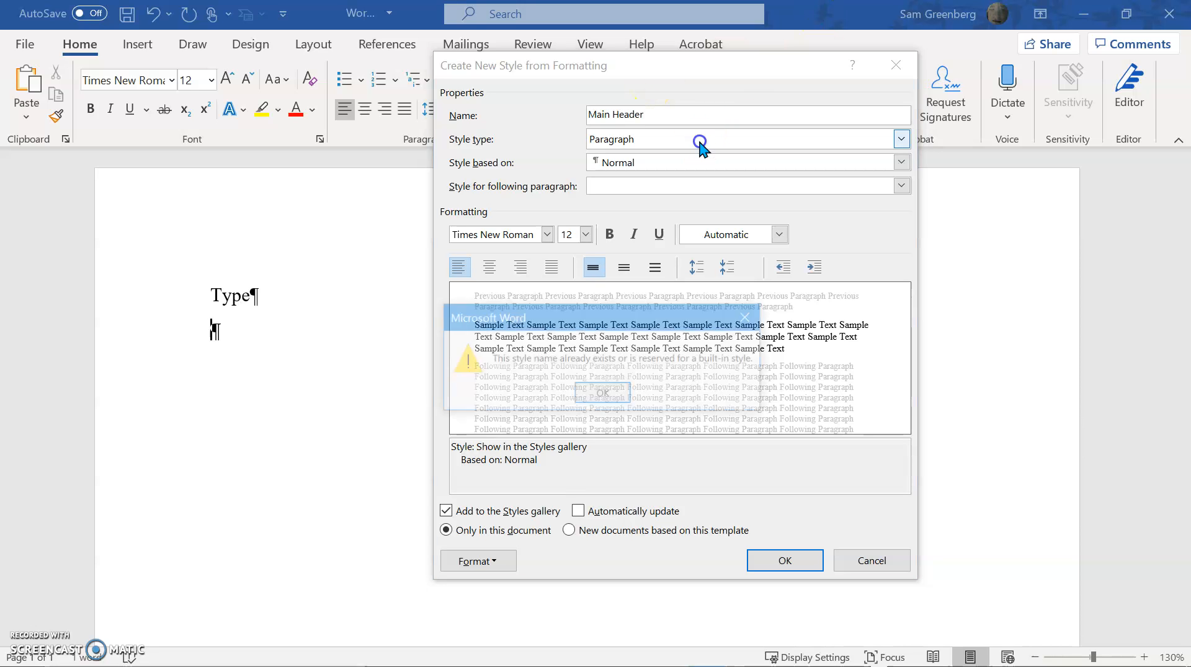
click(580, 382)
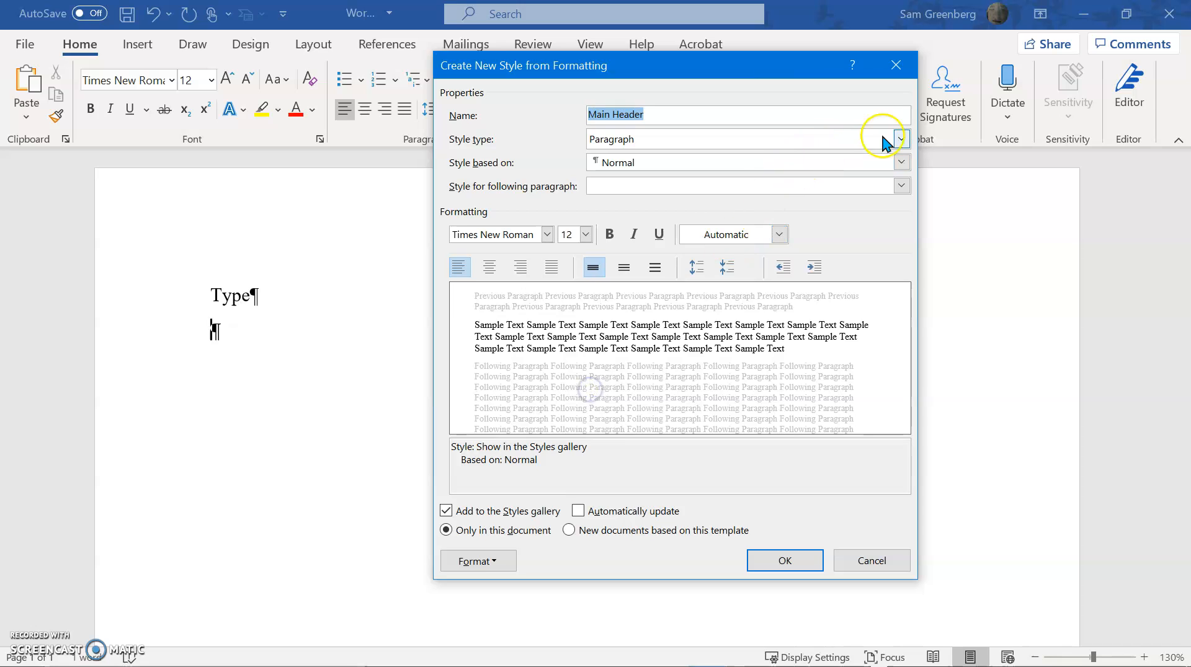
click(760, 147)
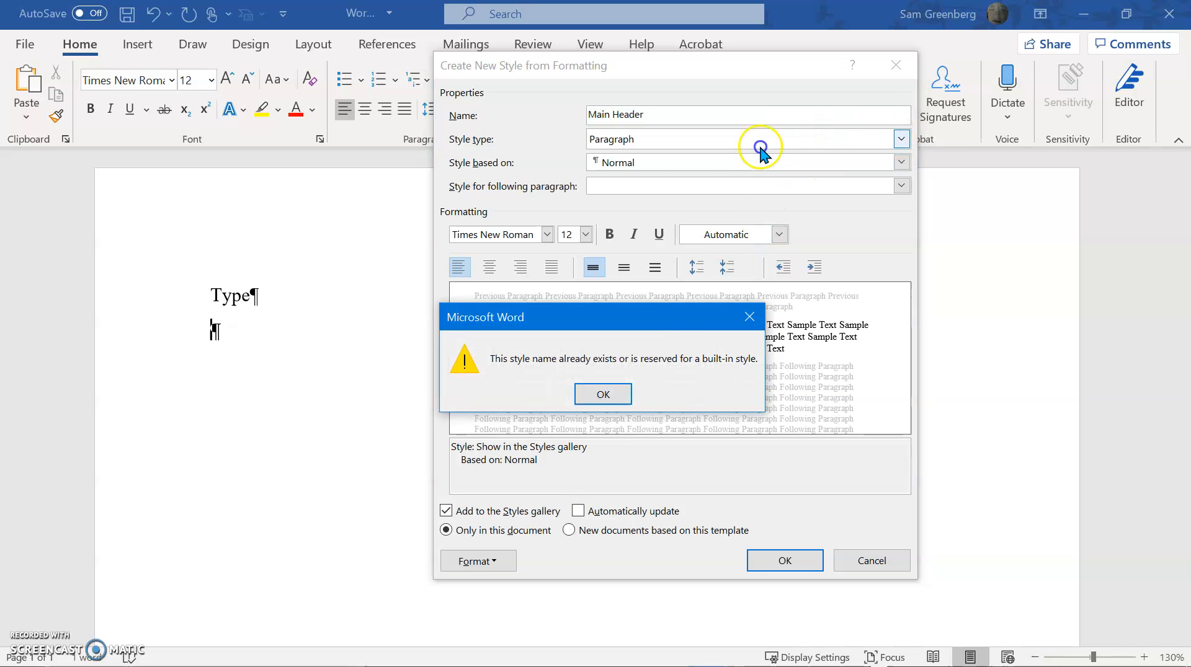
click(601, 395)
Keep the new style as a Paragraph style based on Normal and set the following paragraph's style to Normal
click(620, 190)
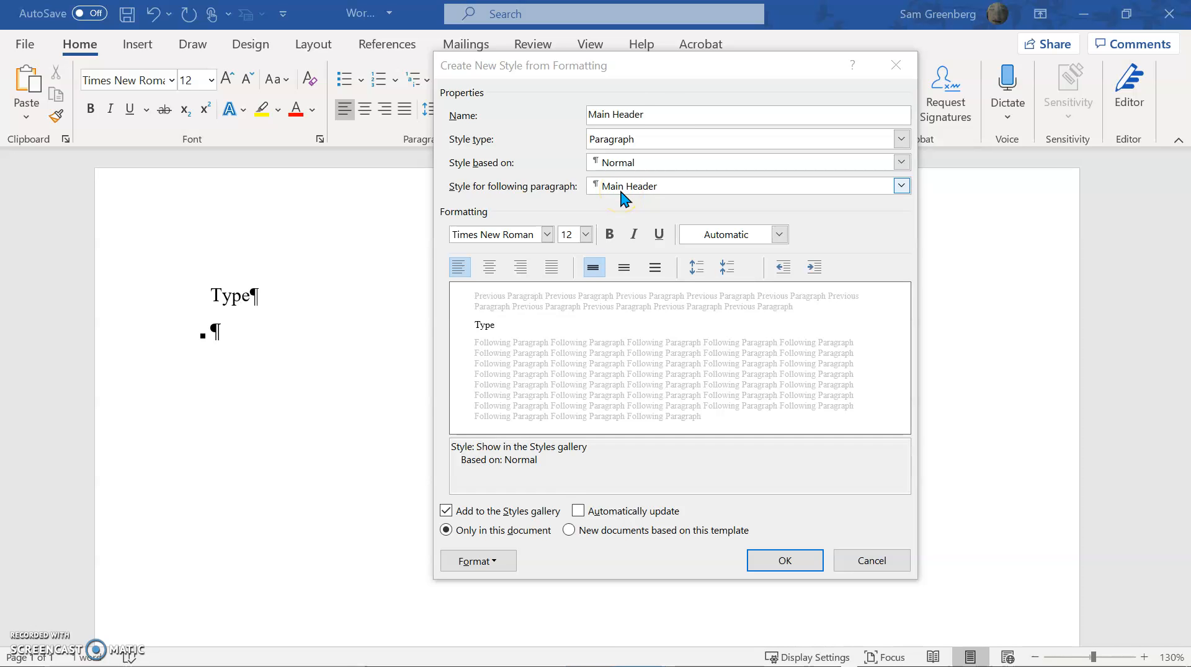
click(655, 141)
click(656, 155)
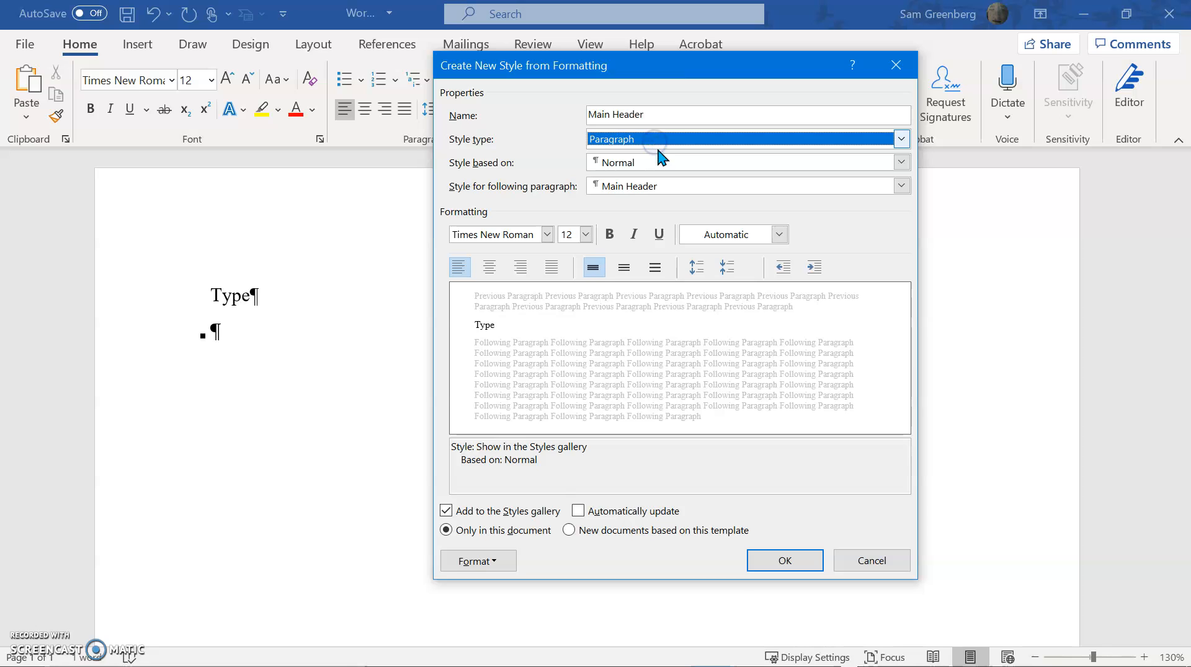
click(662, 163)
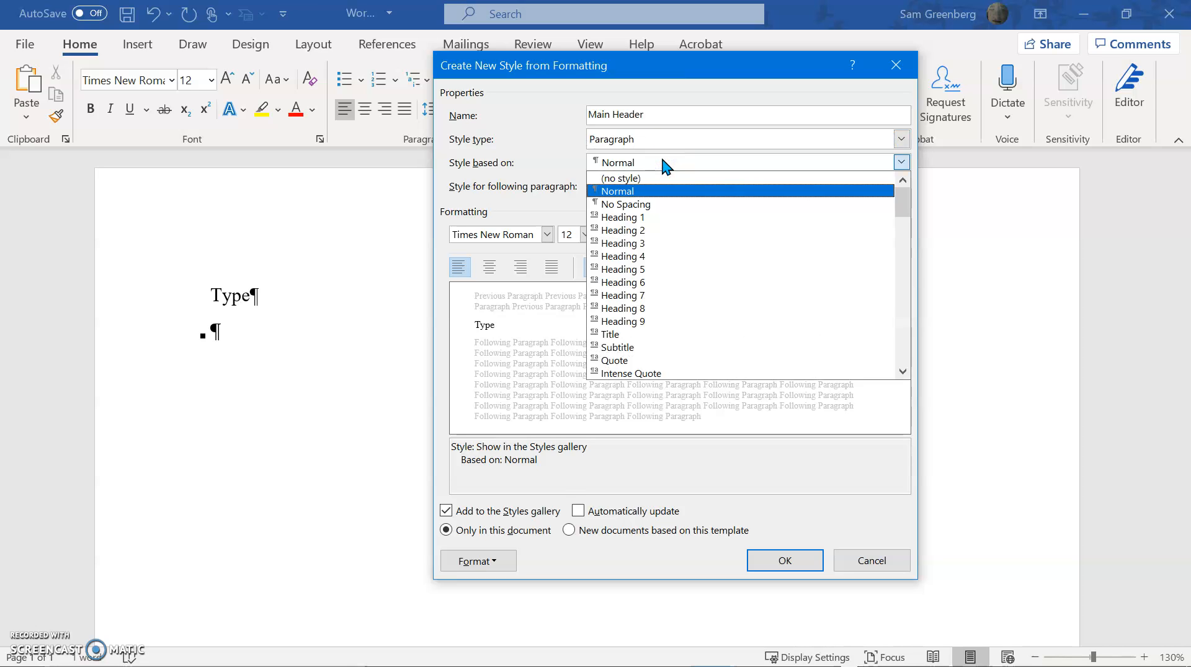
click(662, 159)
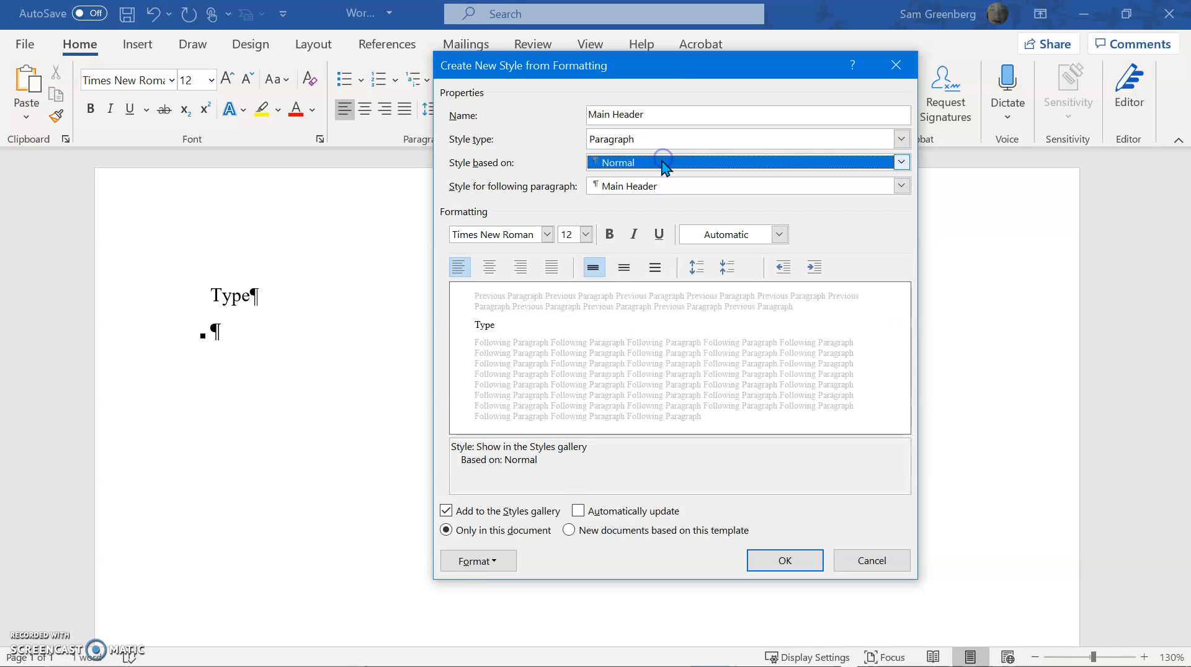
click(656, 186)
click(680, 183)
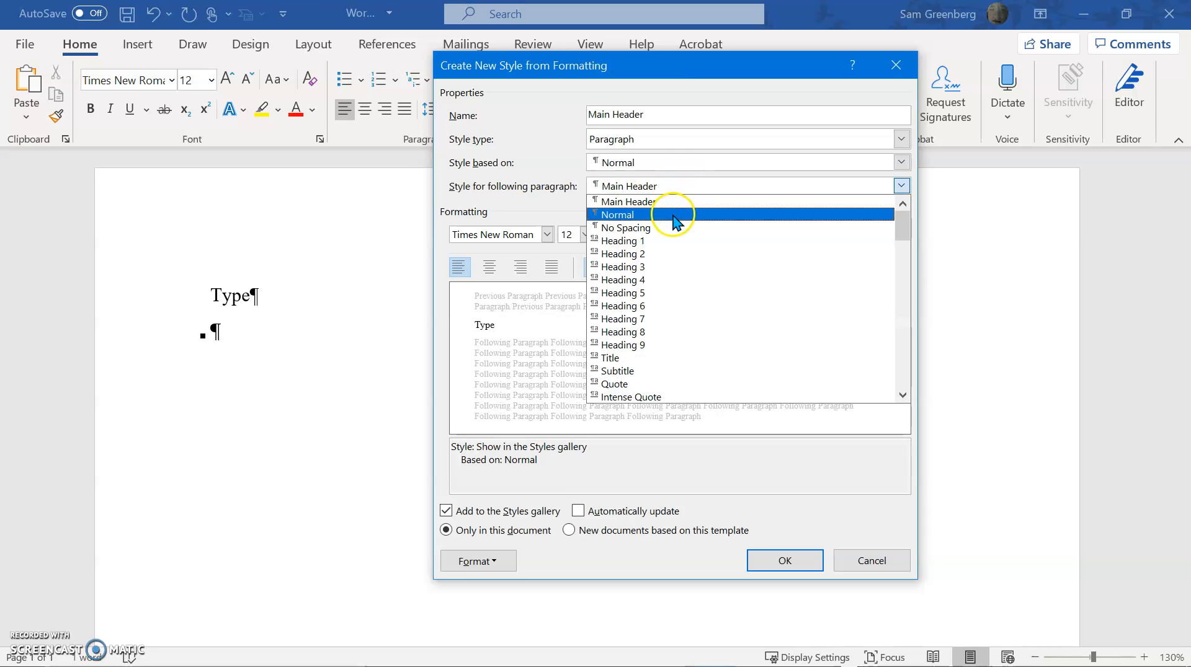
click(676, 217)
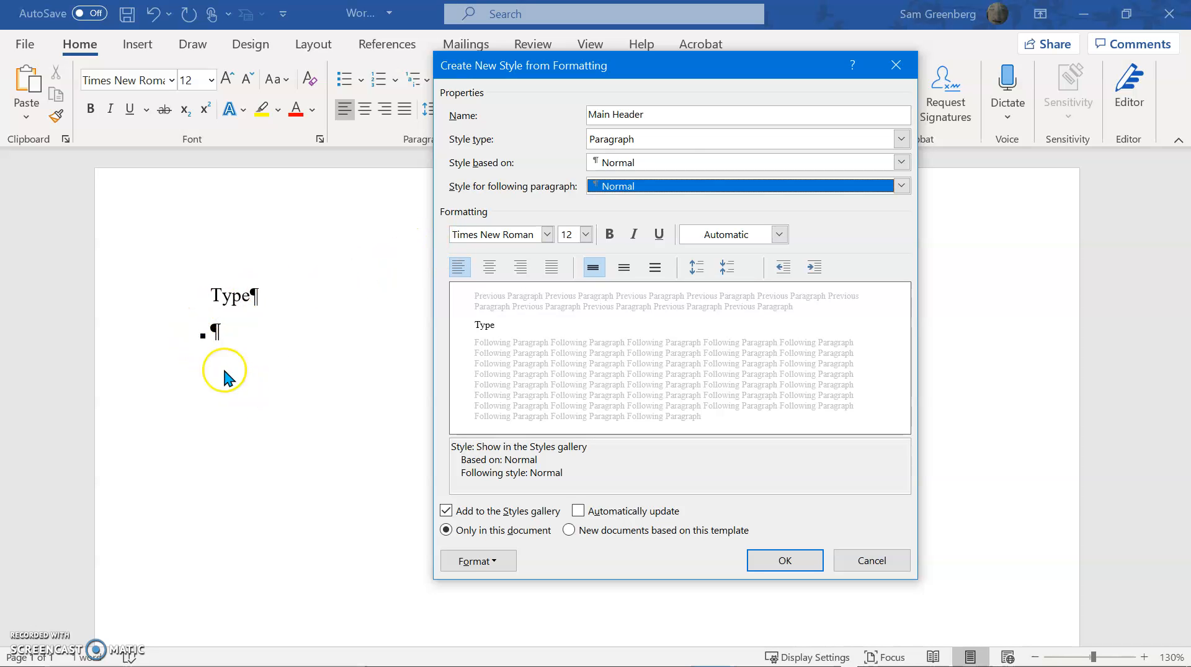
View the basic and advanced font settings of the Main Header style and leave them without changes
drag(580, 62, 628, 135)
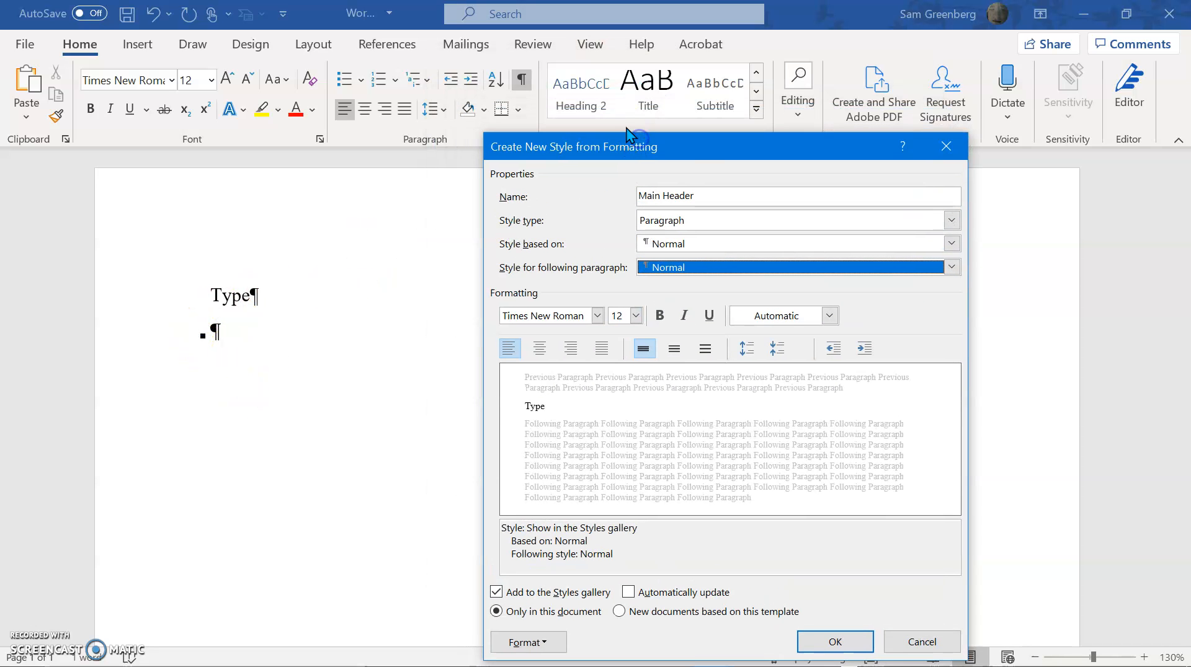
click(706, 145)
drag(706, 145, 616, 43)
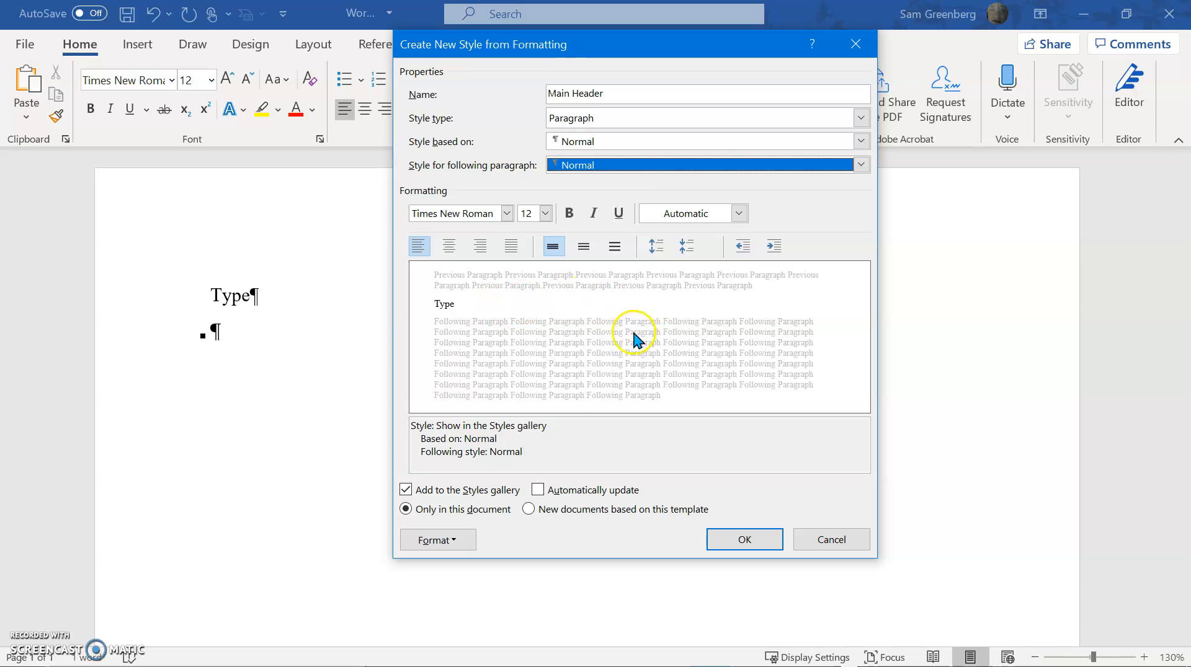
click(439, 554)
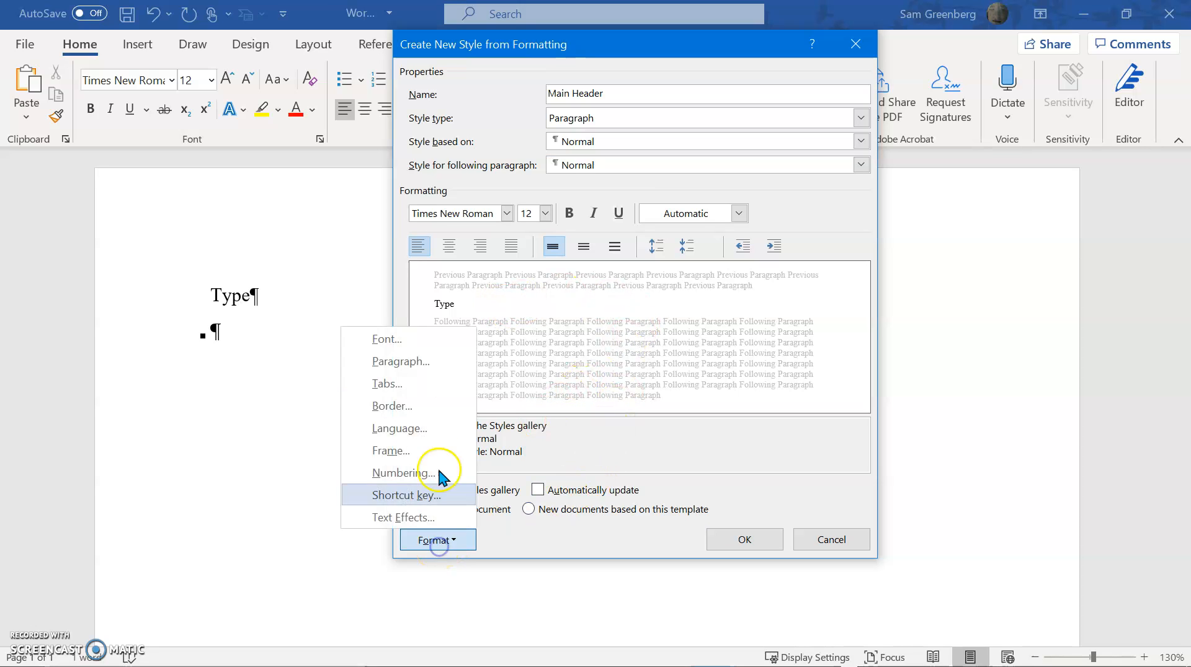
click(384, 339)
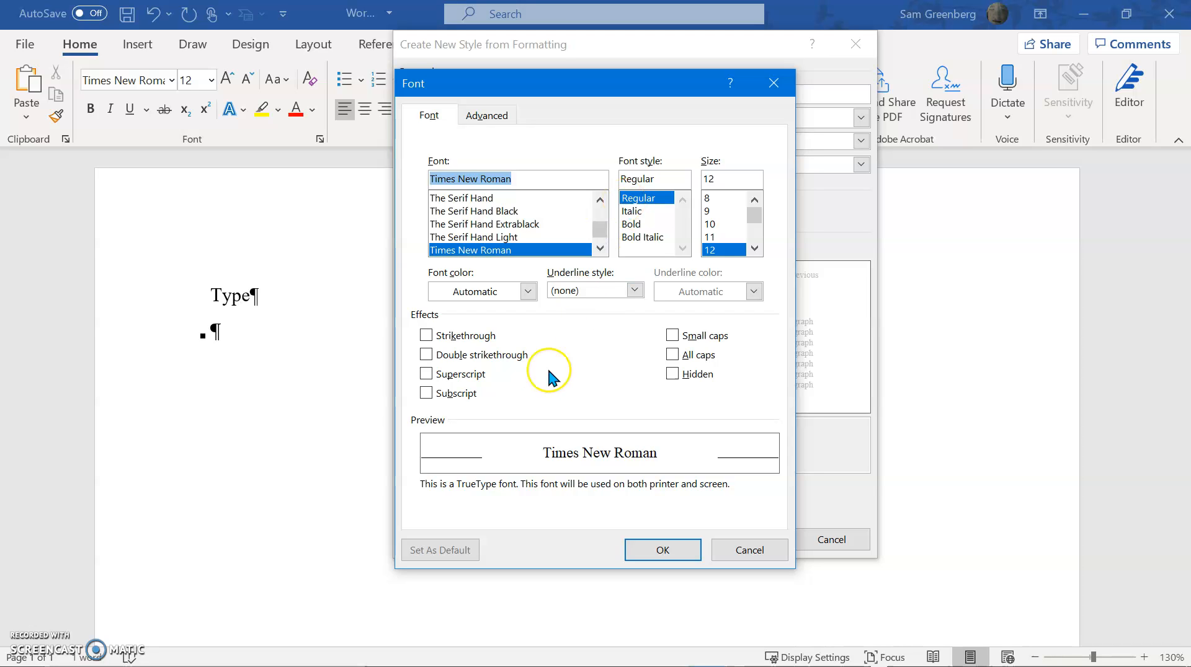
click(486, 115)
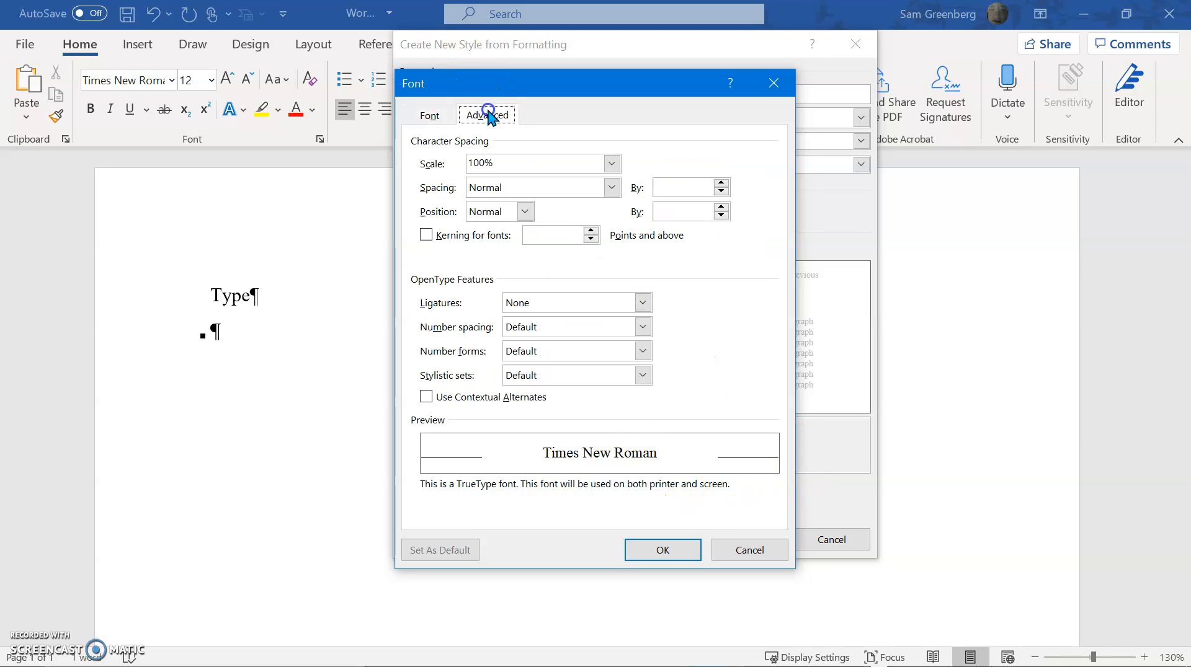
click(763, 553)
View the Main Header style's indent, spacing, line break and page break settings and leave them without changes
click(437, 540)
click(401, 362)
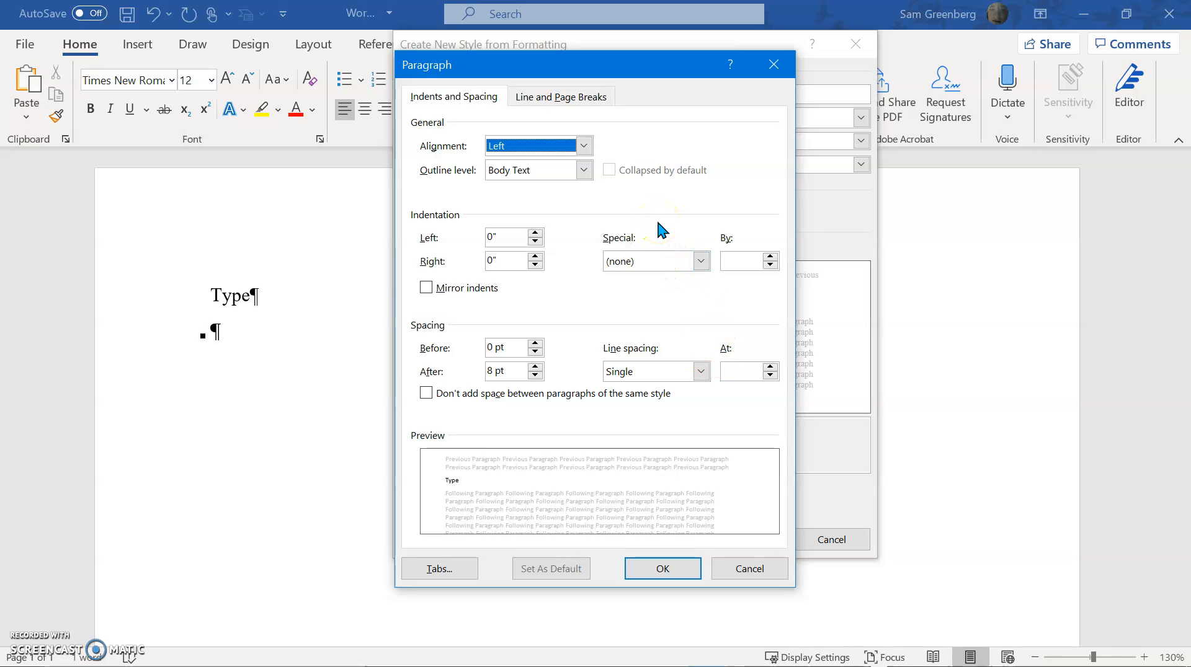
click(546, 98)
click(481, 94)
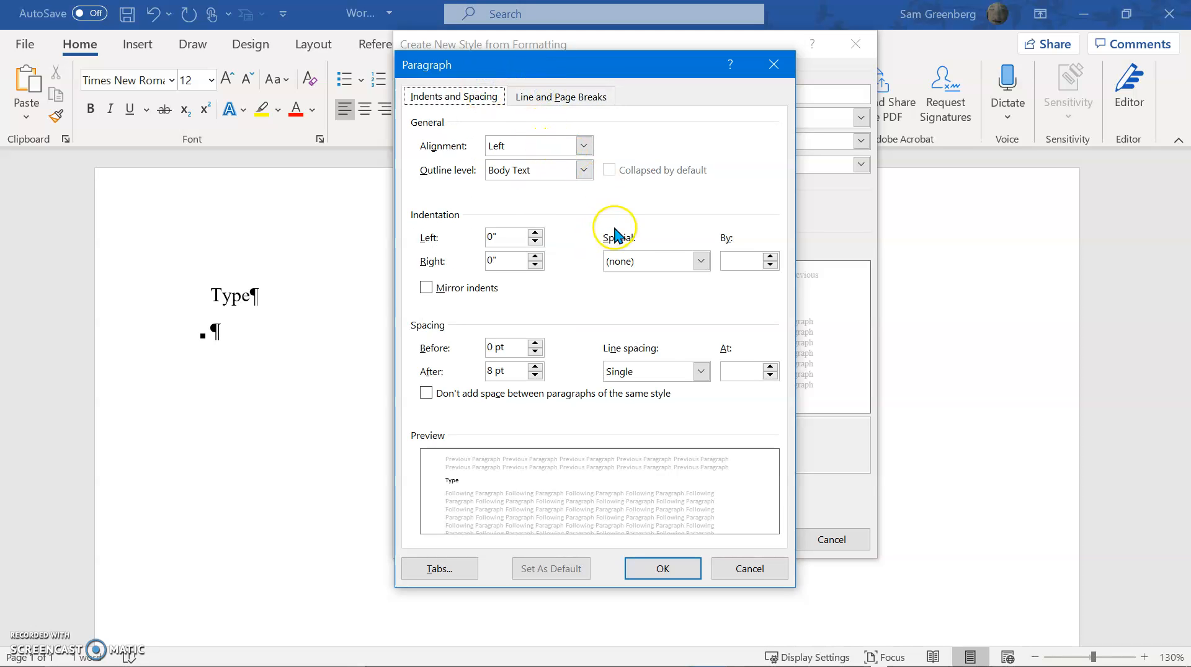
click(766, 571)
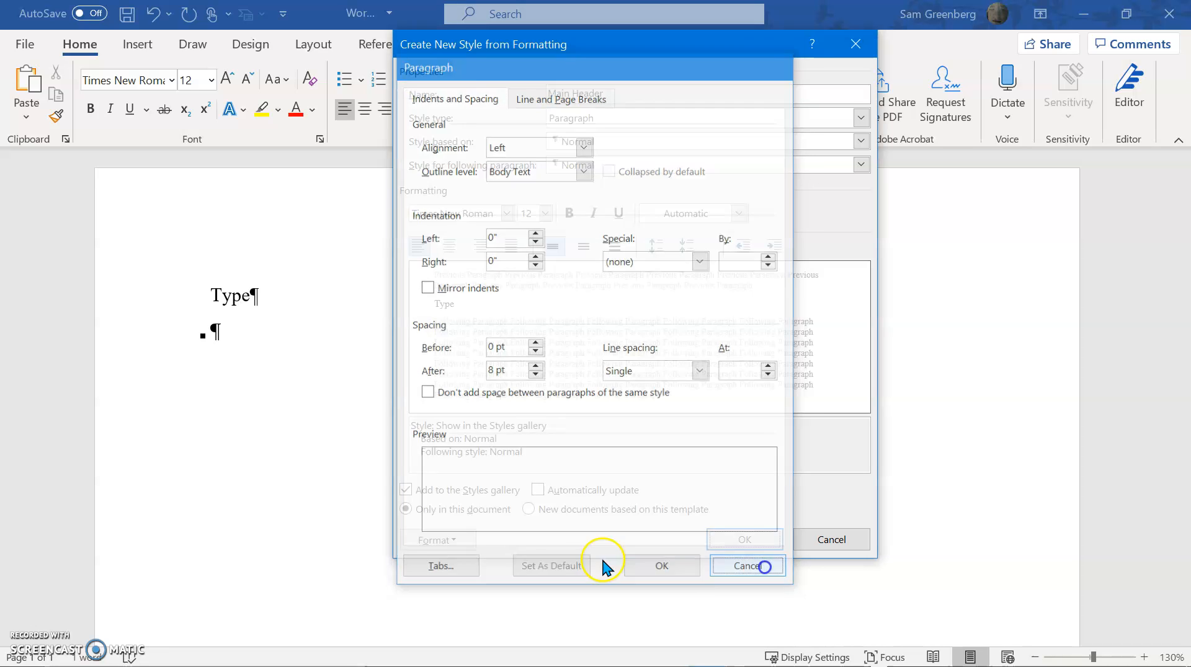
View the tab stop settings and the border settings of the Main Header style and leave them without changes
click(438, 540)
click(386, 385)
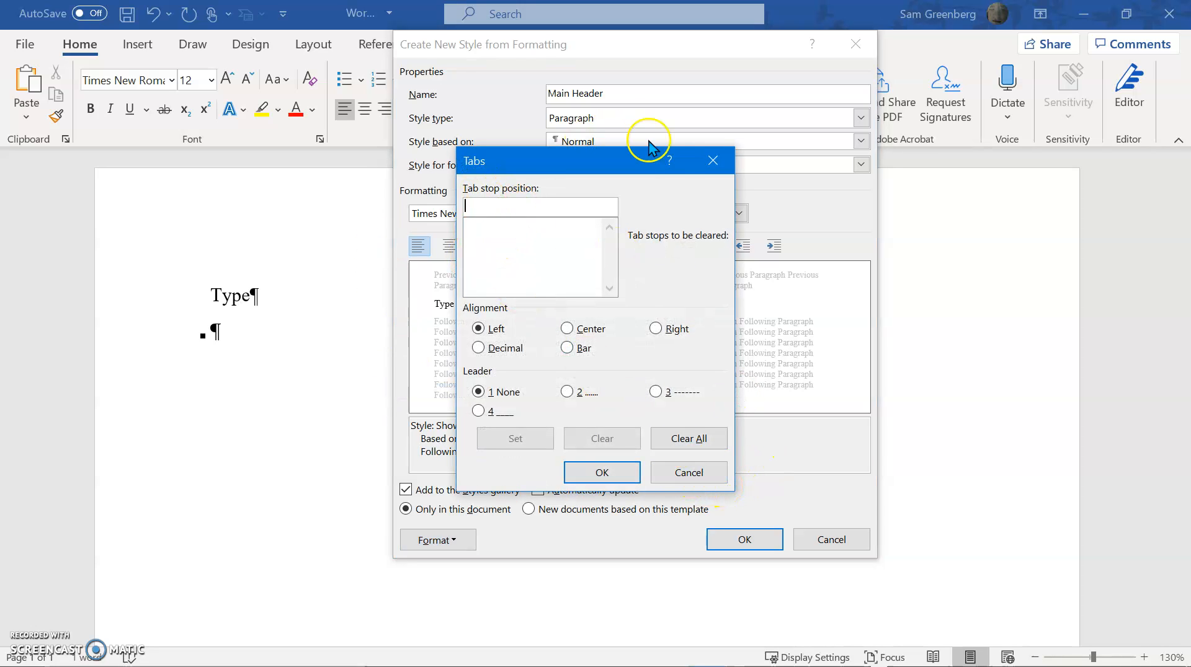
click(689, 471)
click(438, 540)
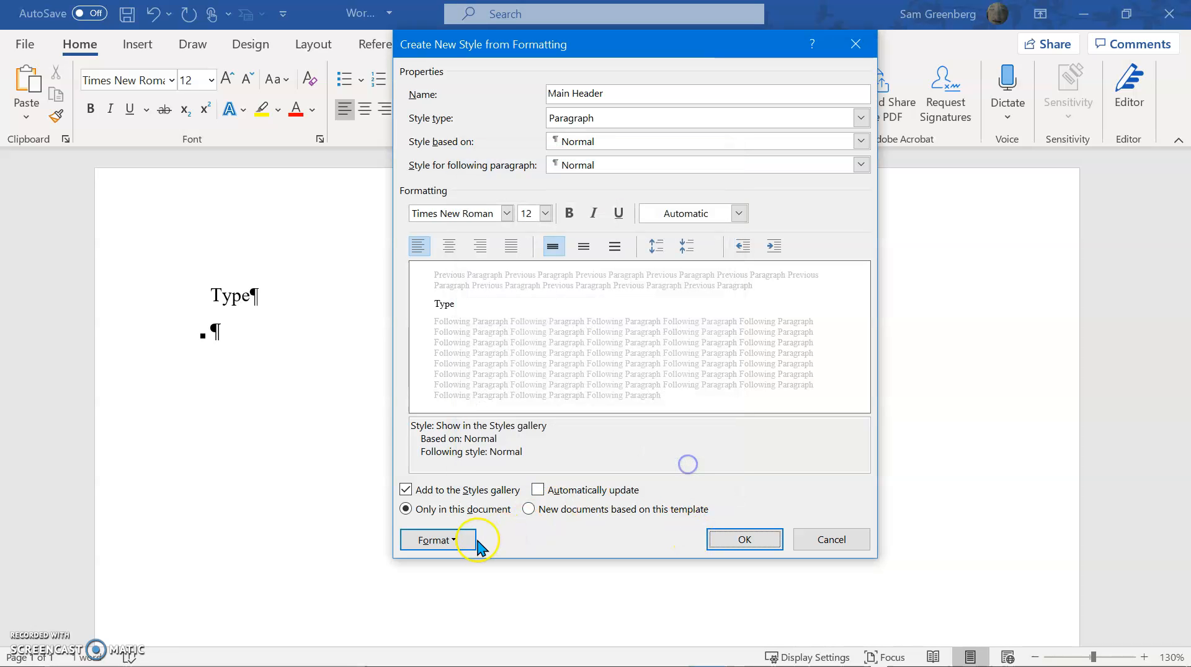
click(400, 406)
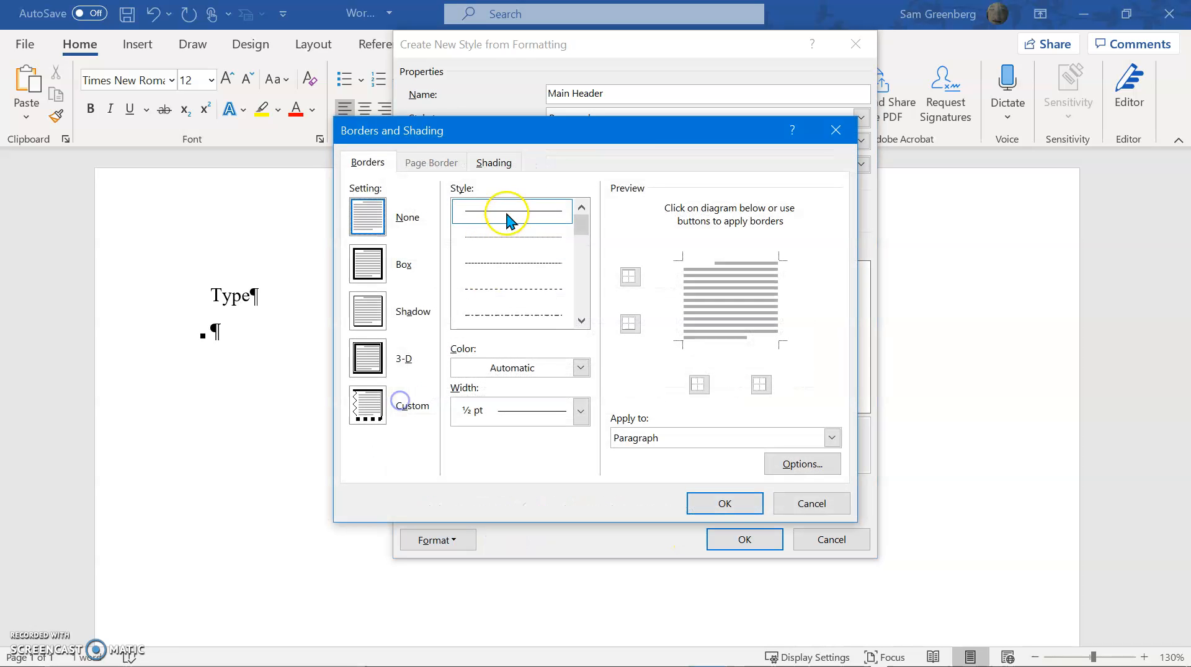
click(813, 505)
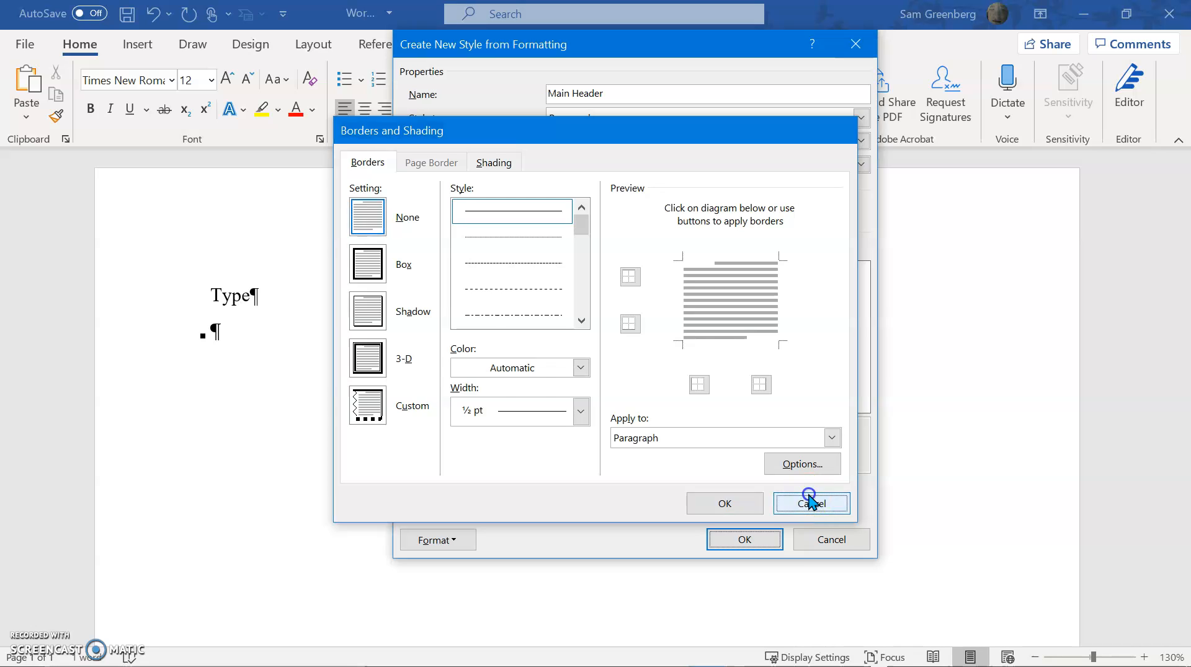
View the numbering library and the new number format options for the Main Header style without applying any
click(434, 540)
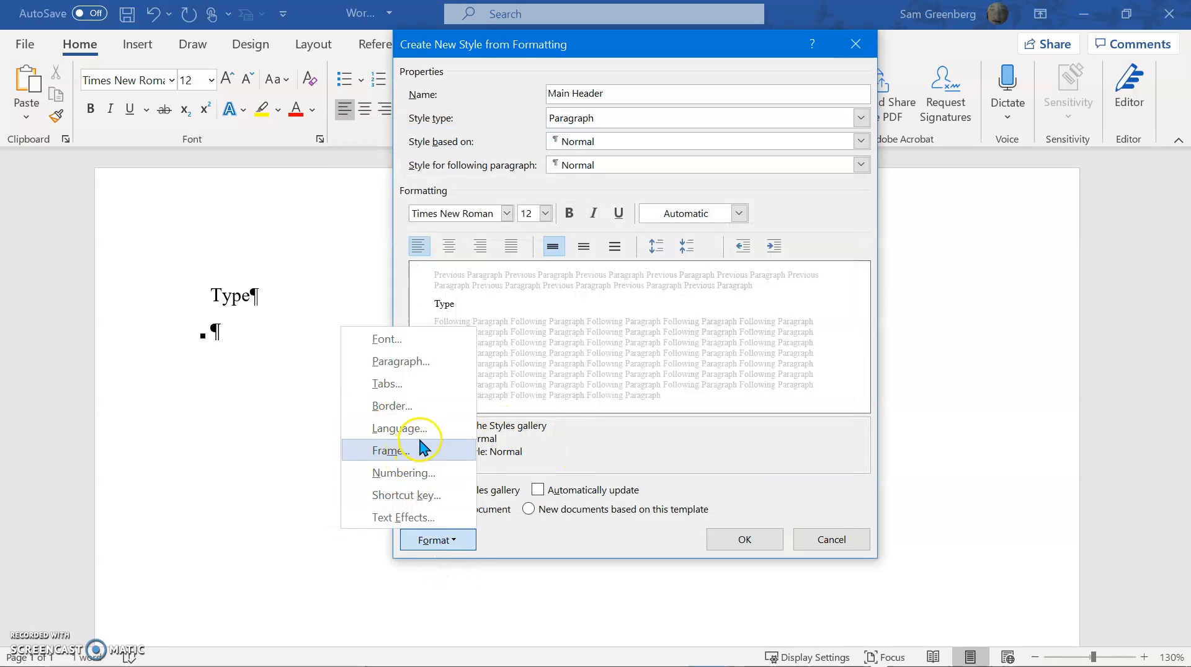
click(448, 474)
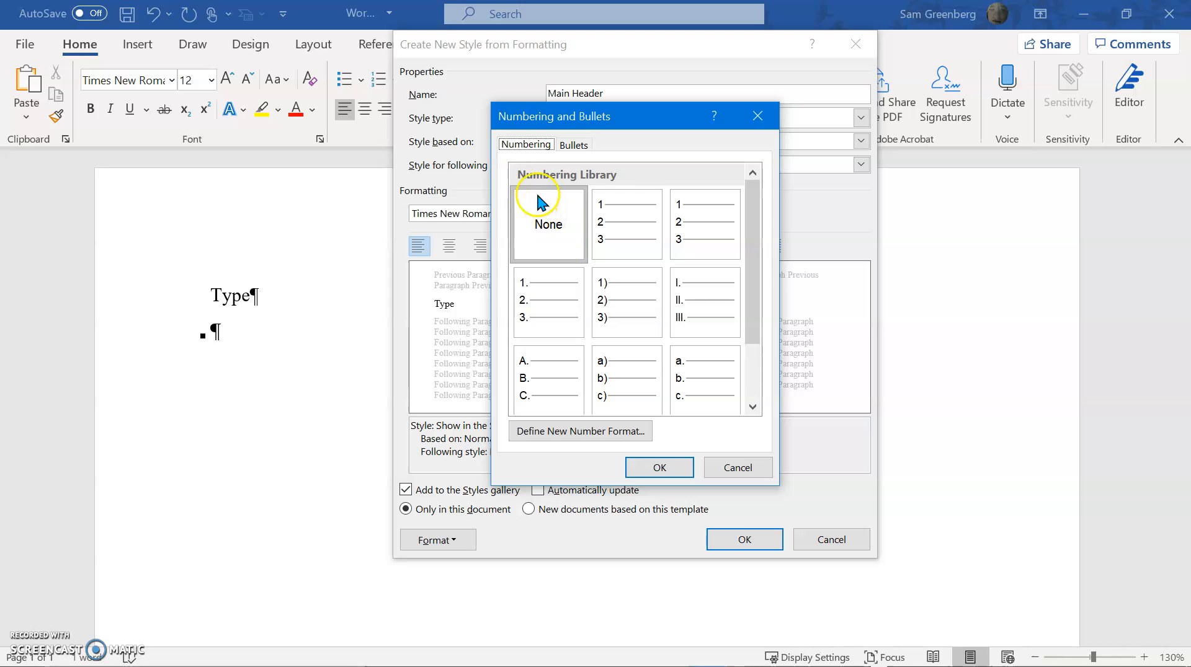
scroll(711, 279, down, 2)
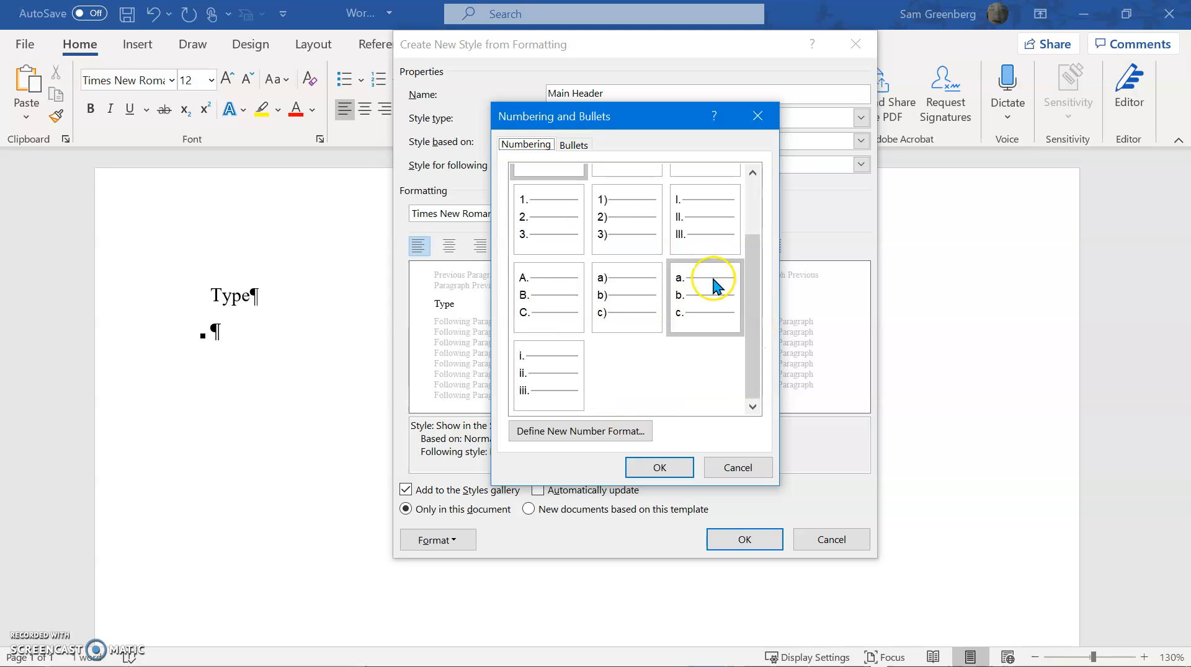
click(595, 430)
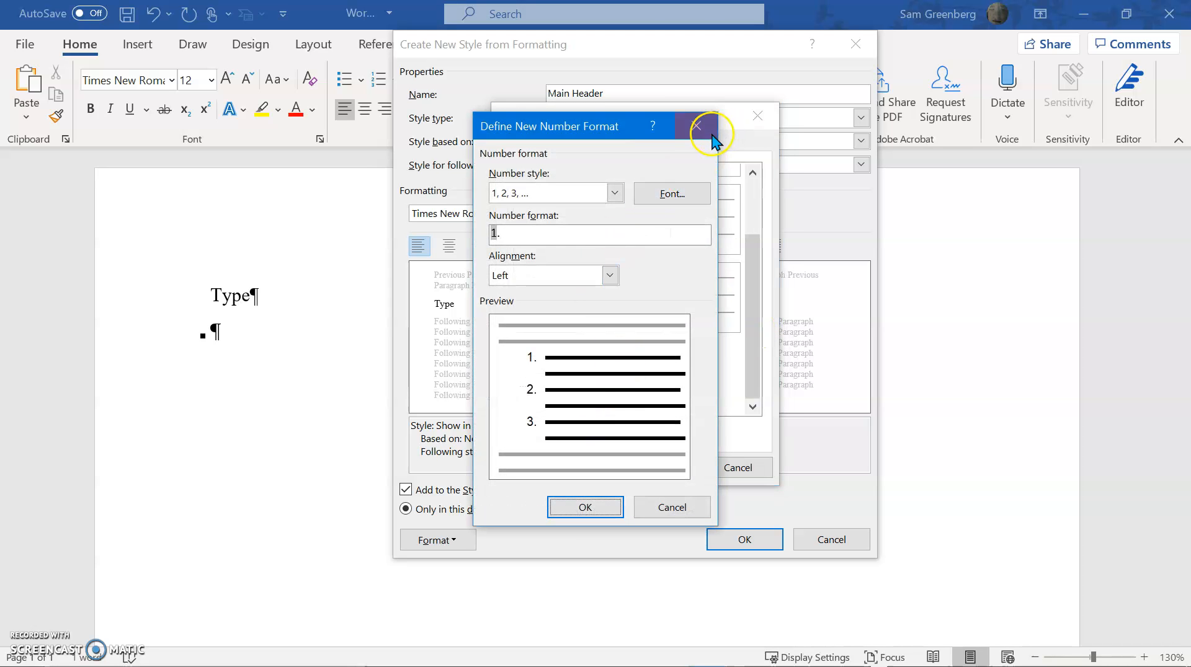
click(703, 126)
View the bullet library and the symbols available for a new bullet, and leave the Main Header style without bullets
click(574, 145)
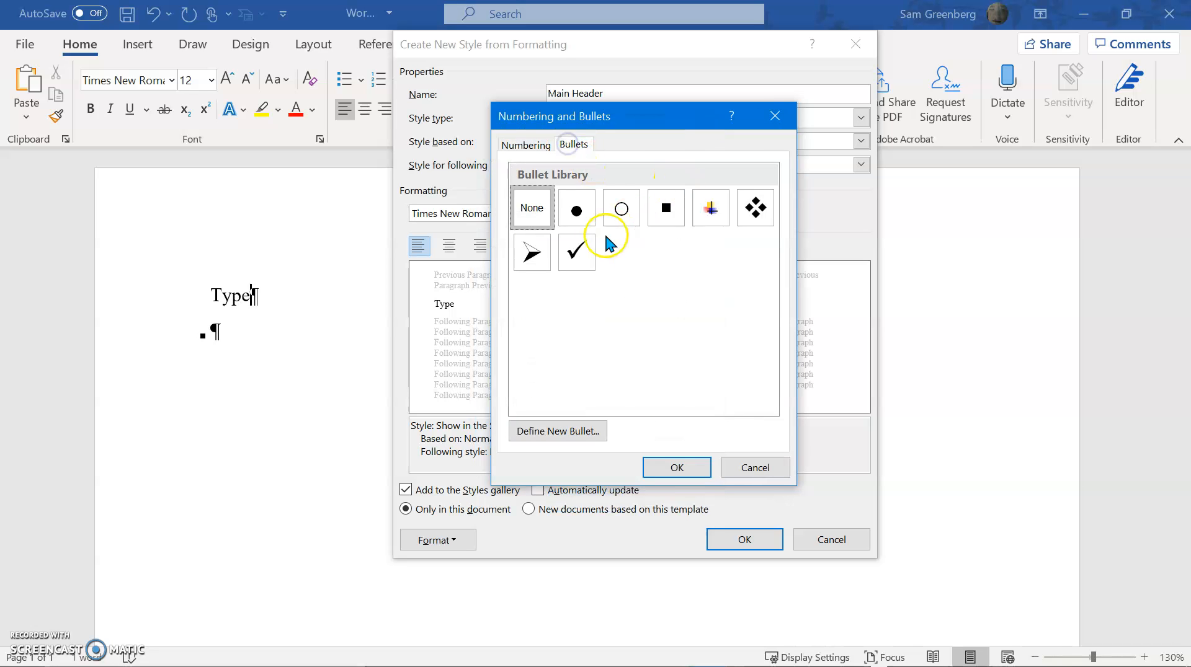
click(568, 428)
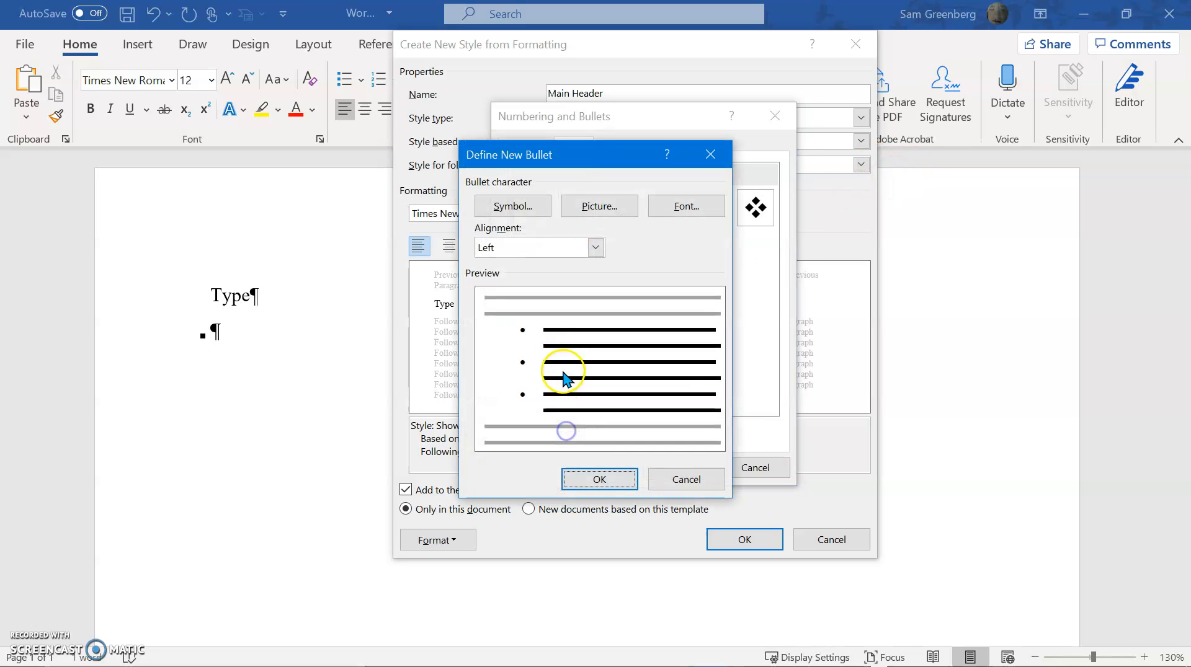
click(516, 214)
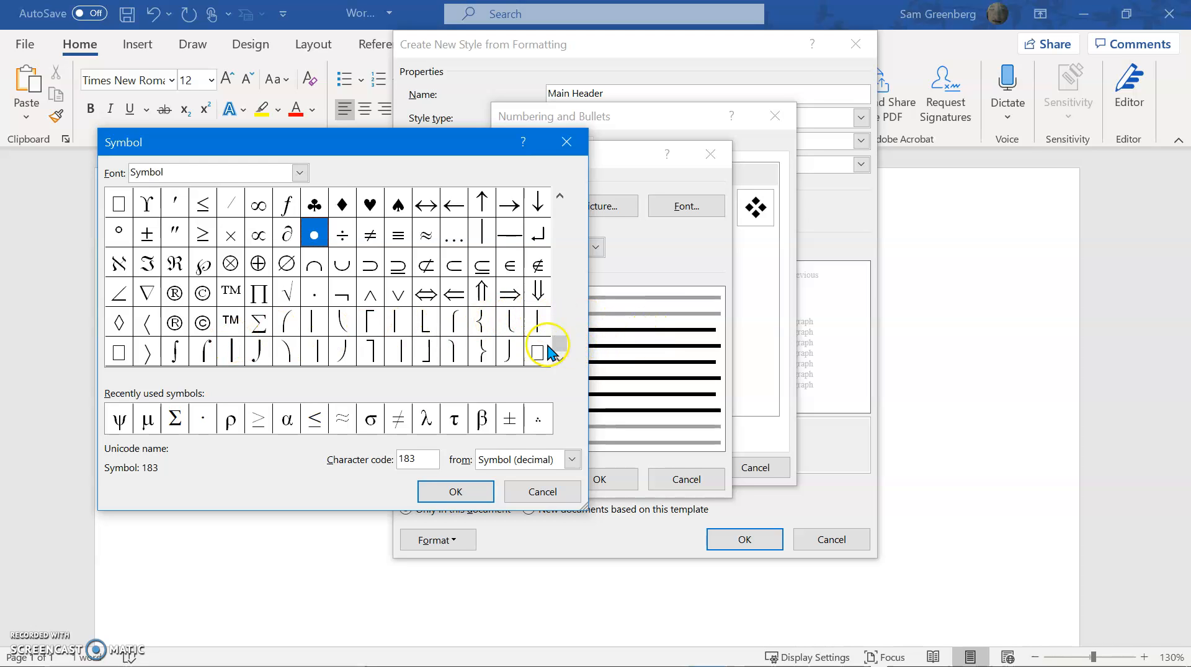
drag(554, 342, 559, 312)
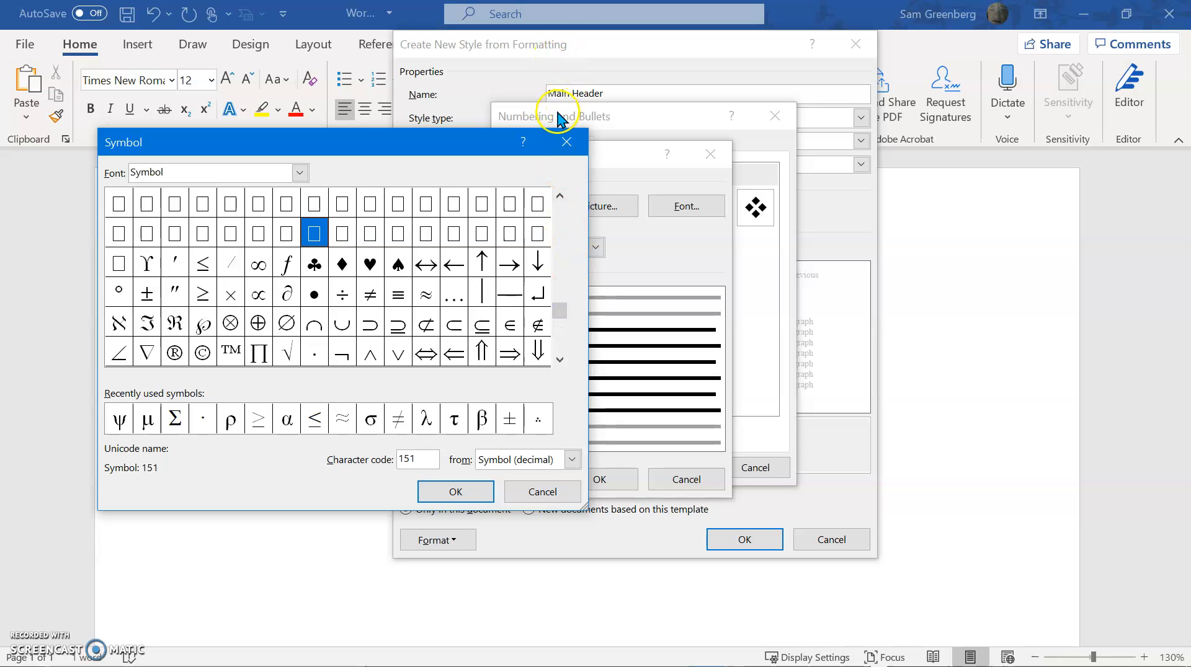
click(562, 138)
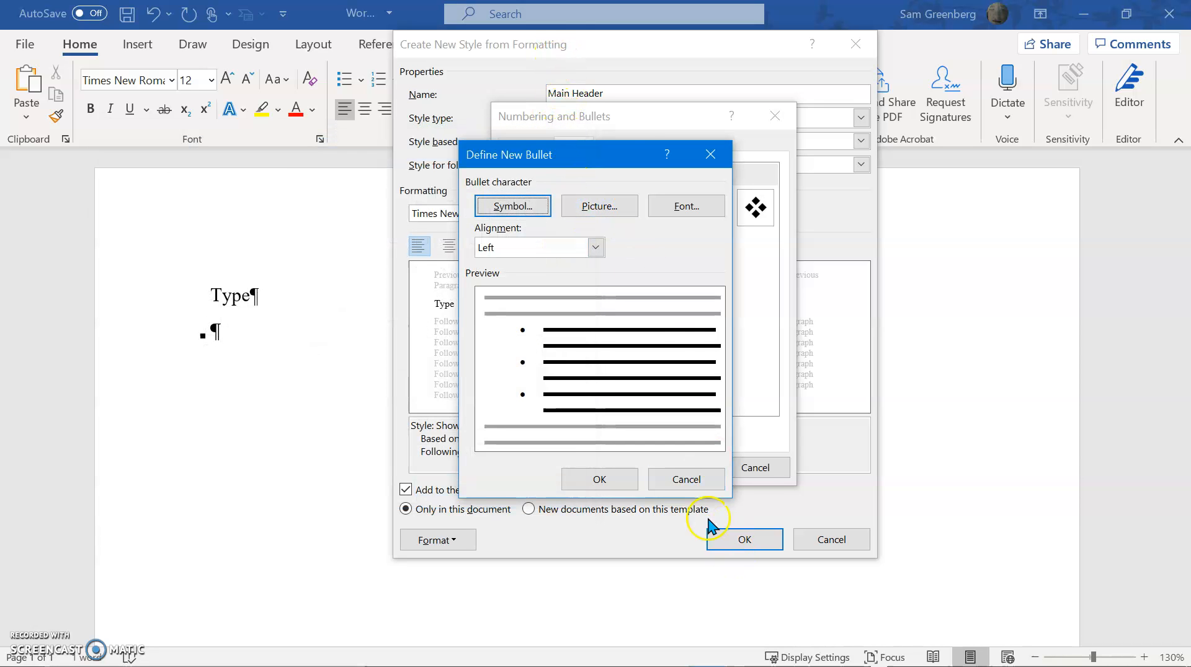
click(682, 483)
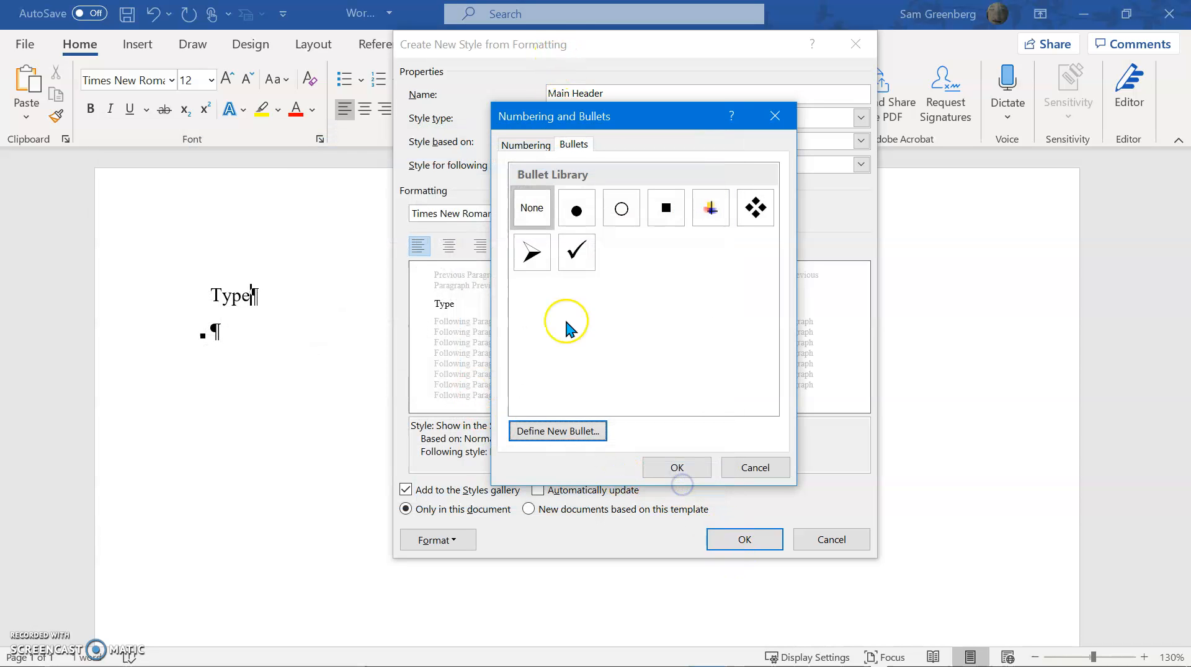
click(785, 117)
View the text effects options of the Main Header style and close them without changes
click(414, 541)
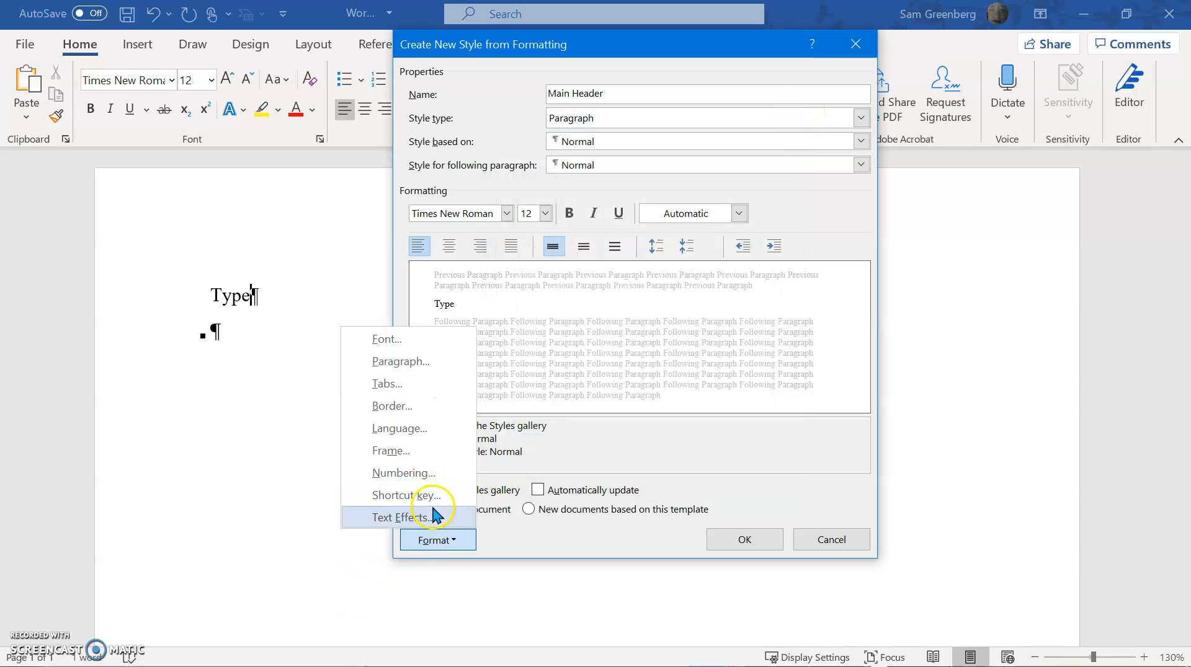
click(400, 518)
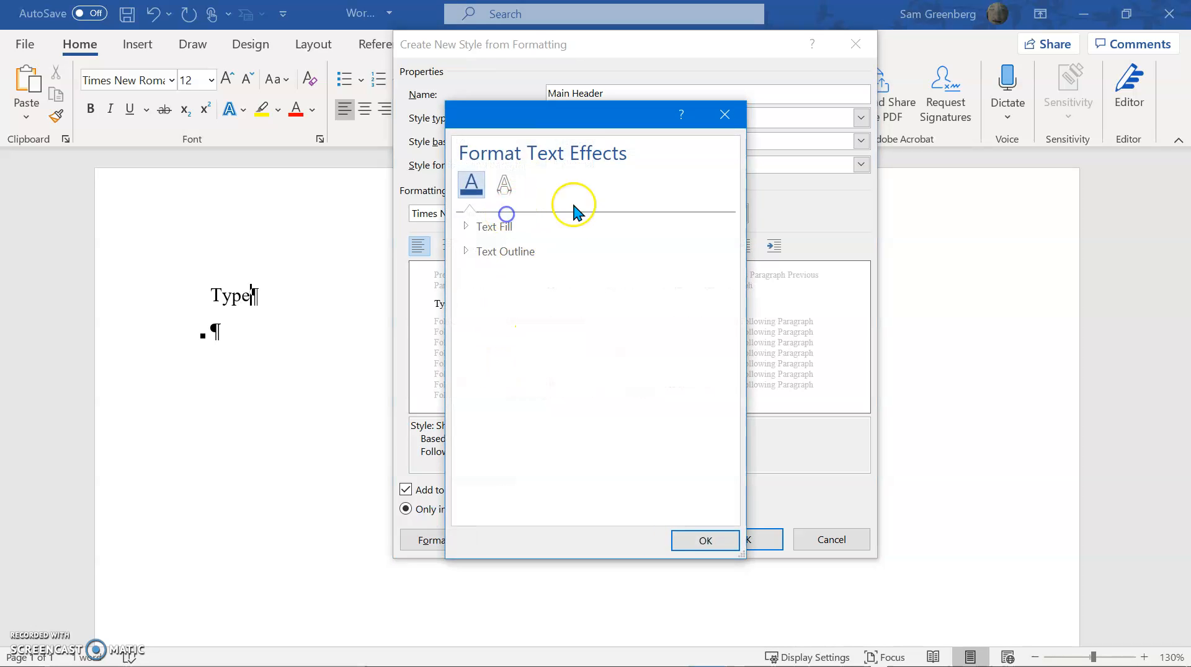
click(724, 119)
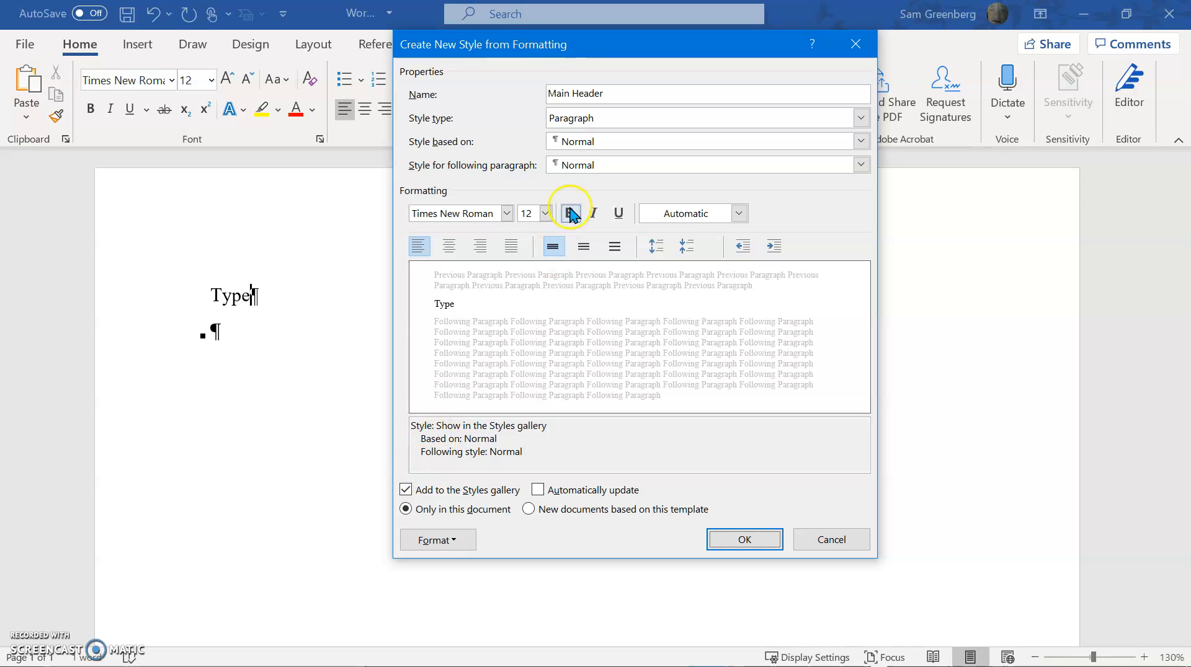
Set the Main Header style's font style to Bold and its underline style to a thick line
click(422, 543)
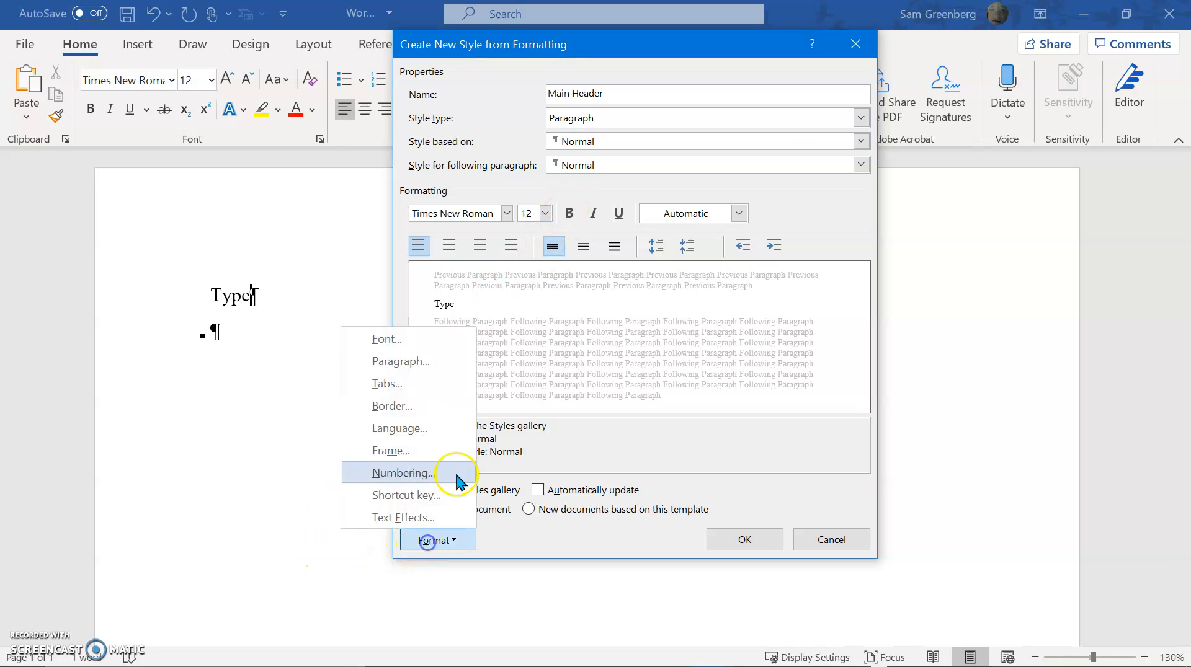
click(454, 335)
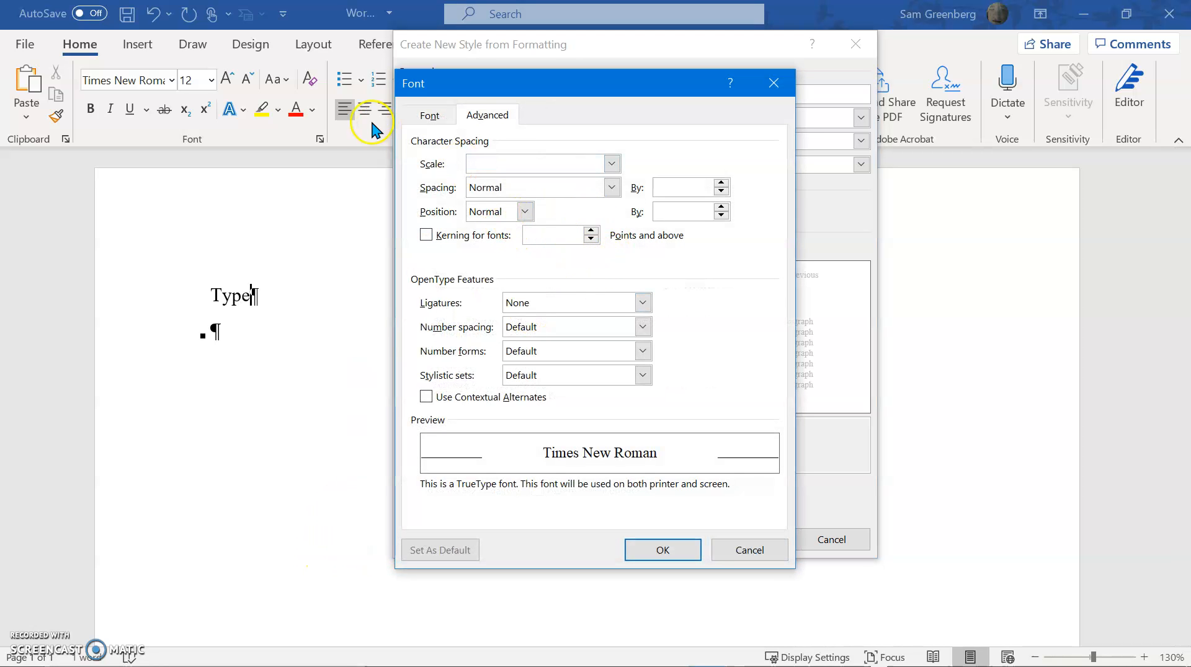
click(429, 116)
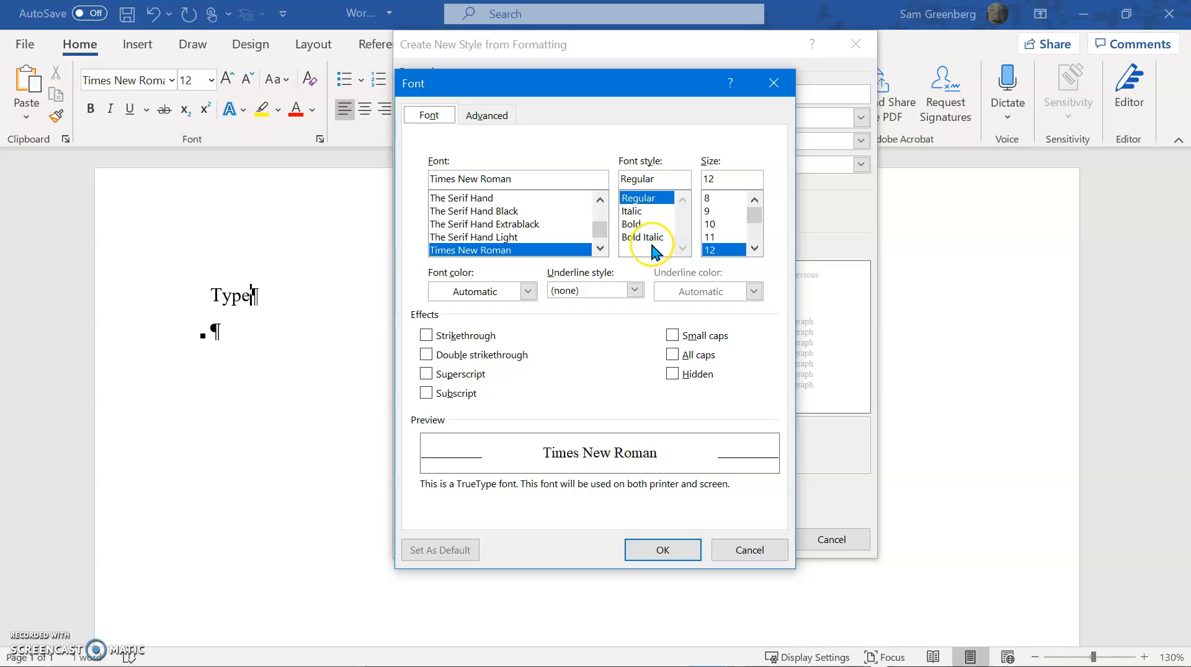
click(639, 224)
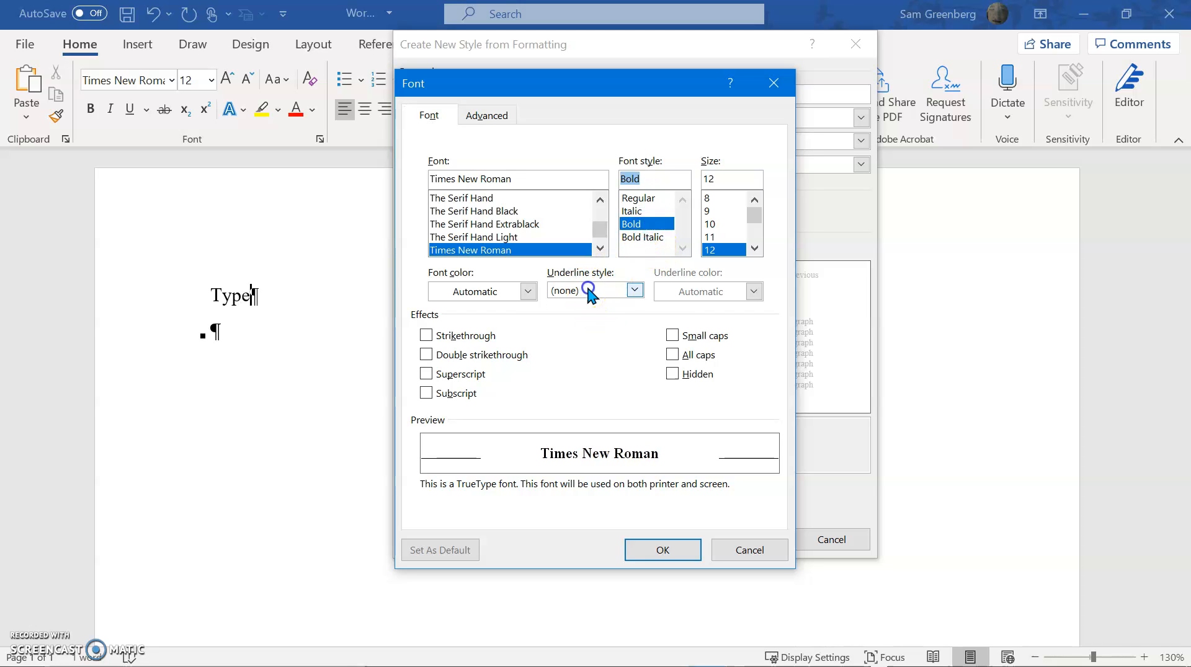
click(589, 291)
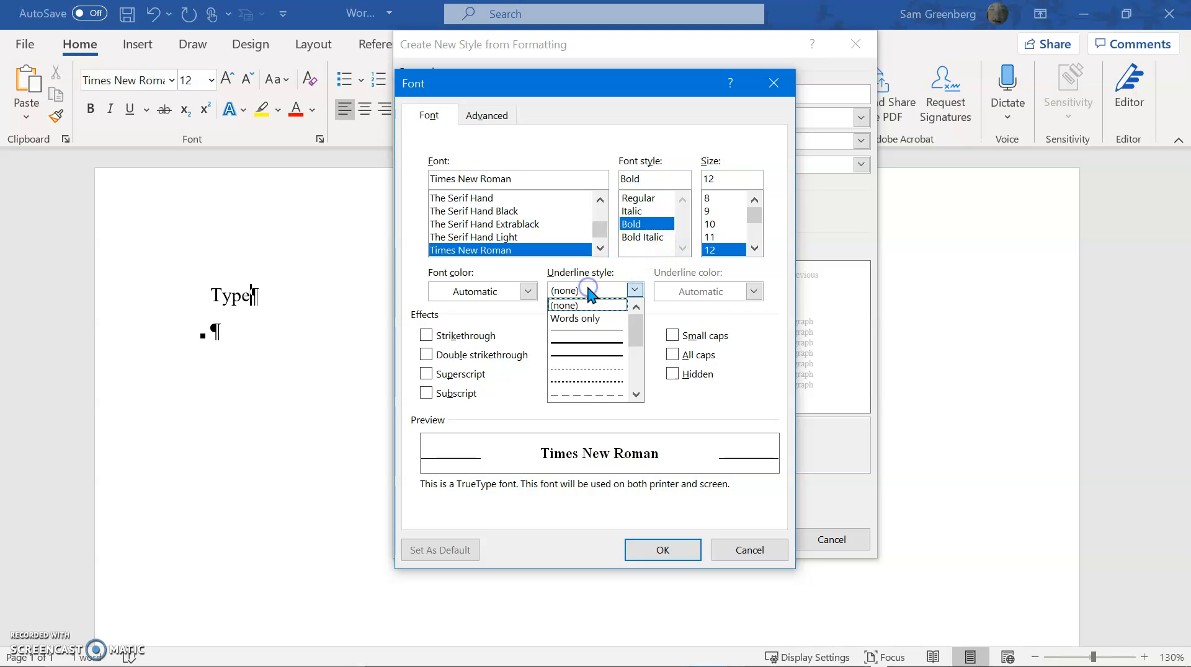
click(589, 357)
Set the Main Header style's underline color and font color to black Text 1, and apply the All caps effect
click(718, 303)
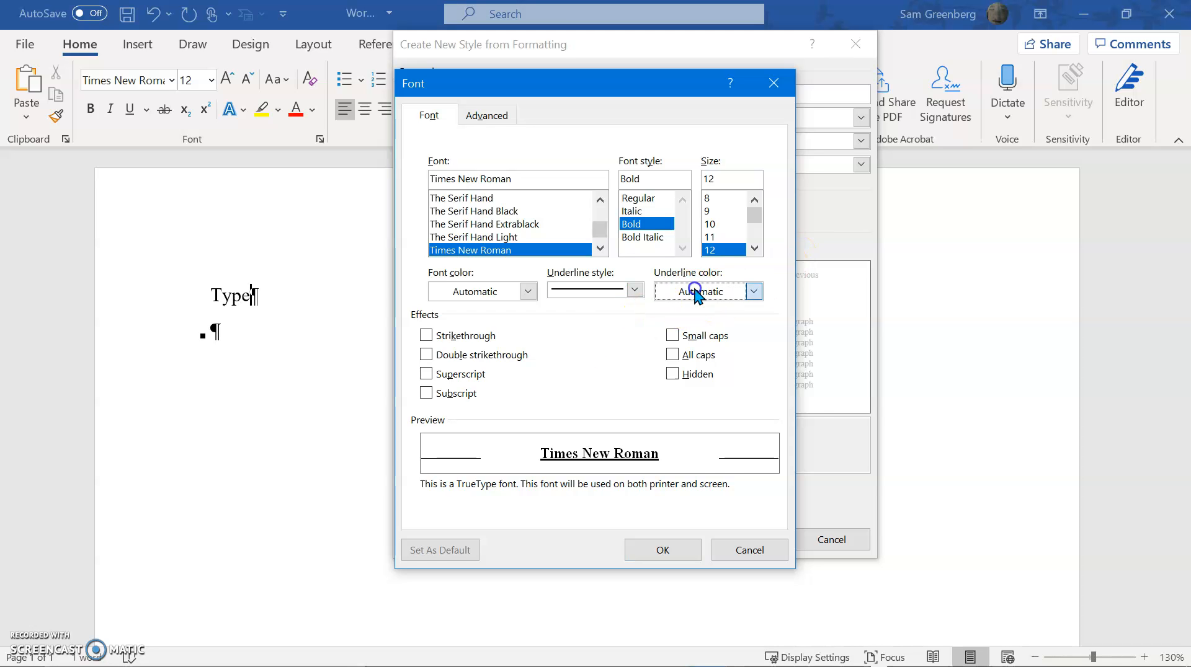
click(680, 366)
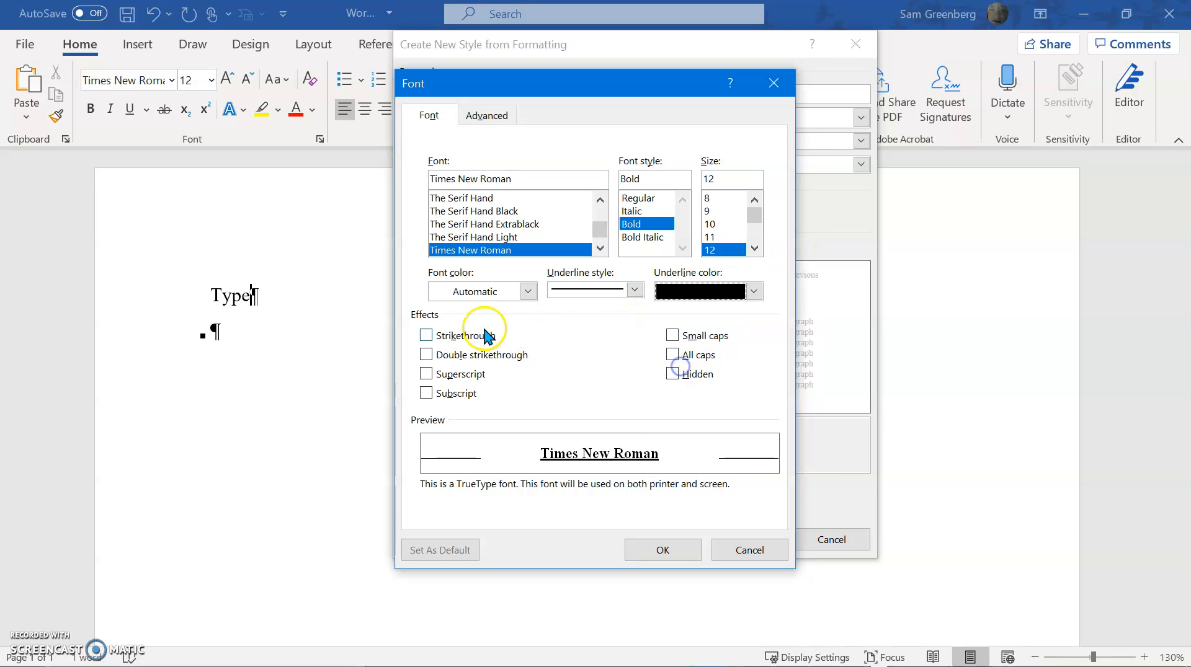
click(477, 292)
click(459, 375)
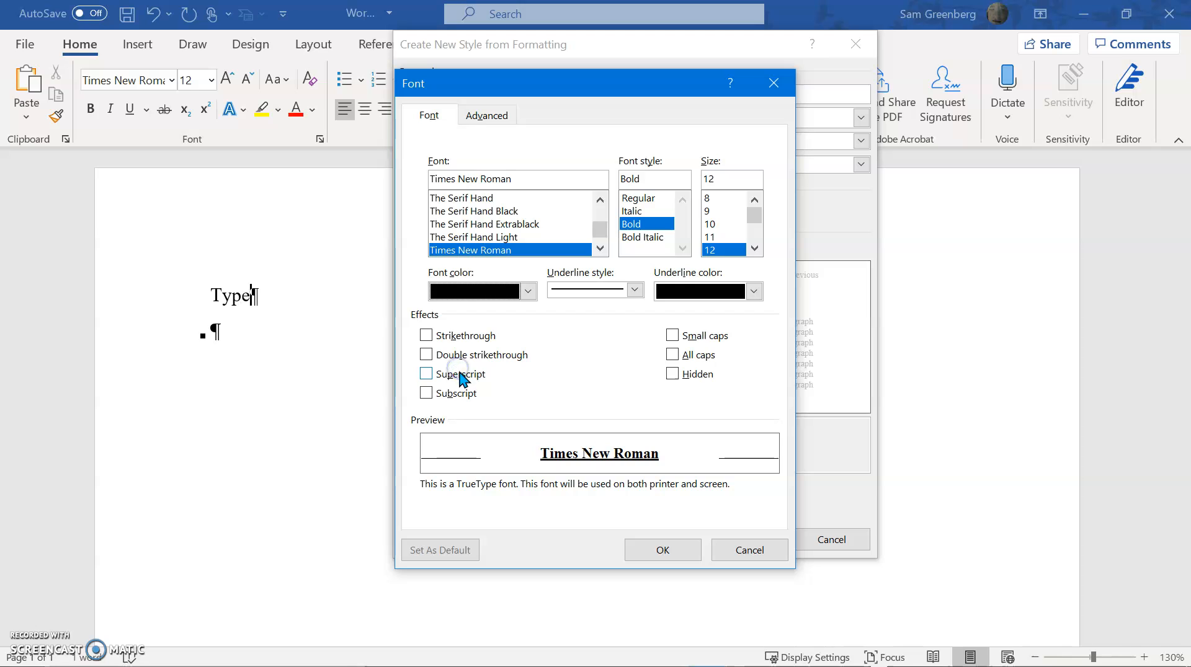
click(696, 358)
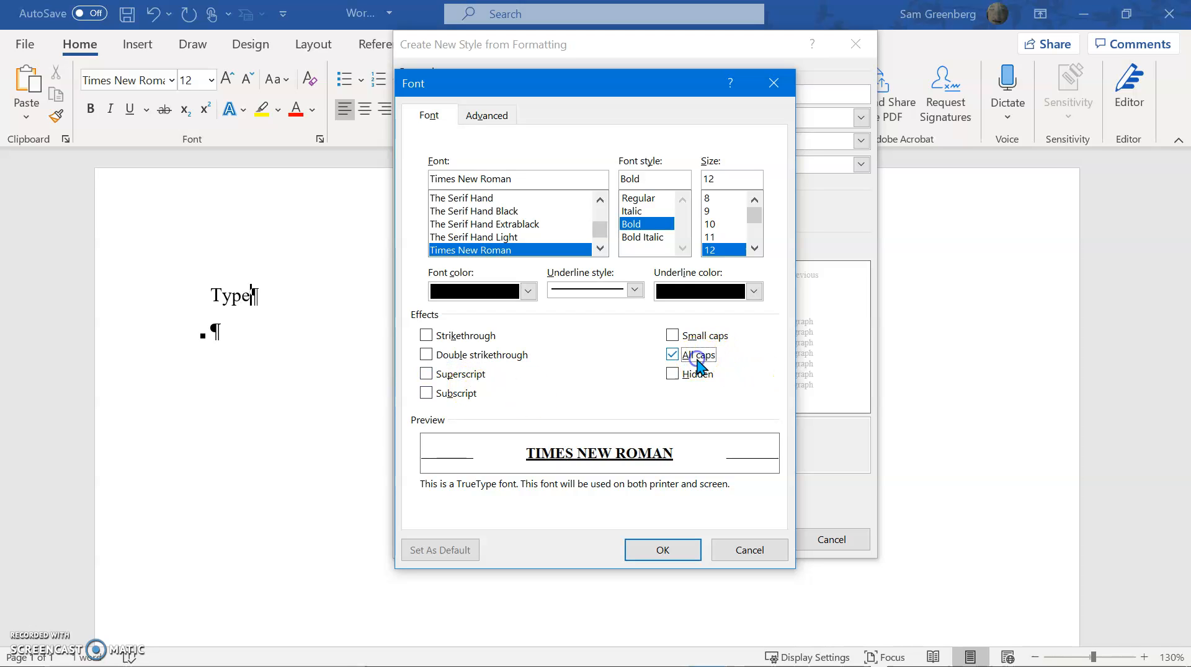
click(661, 549)
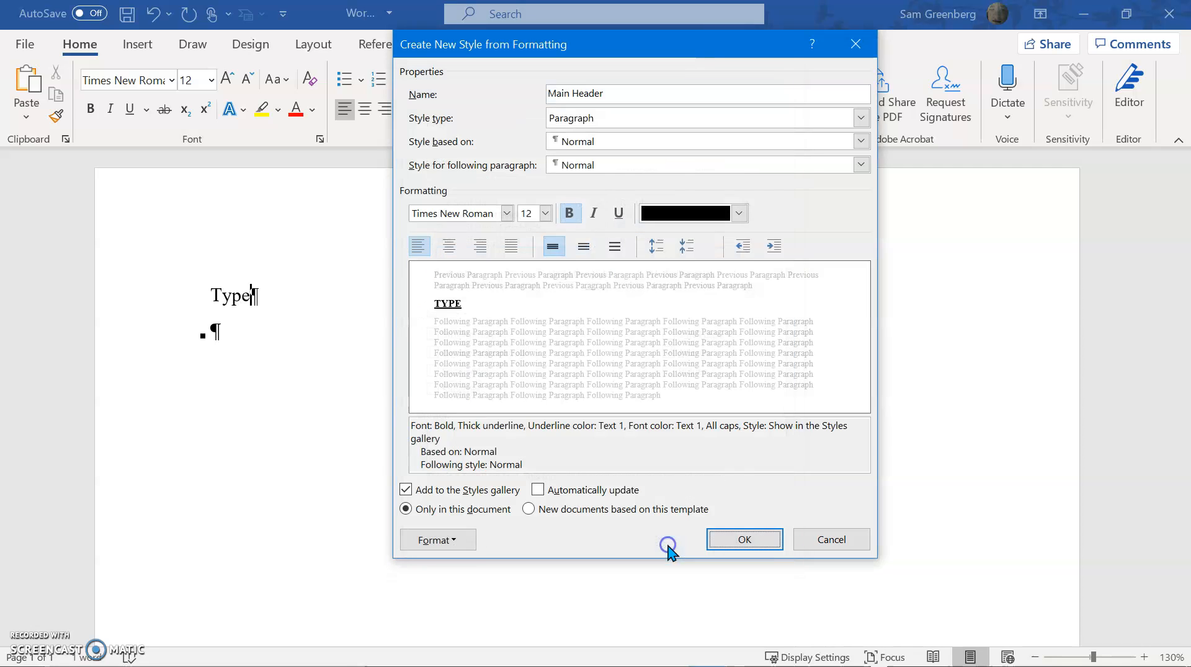
Set the Main Header style's paragraph outline level to Level 1
click(442, 545)
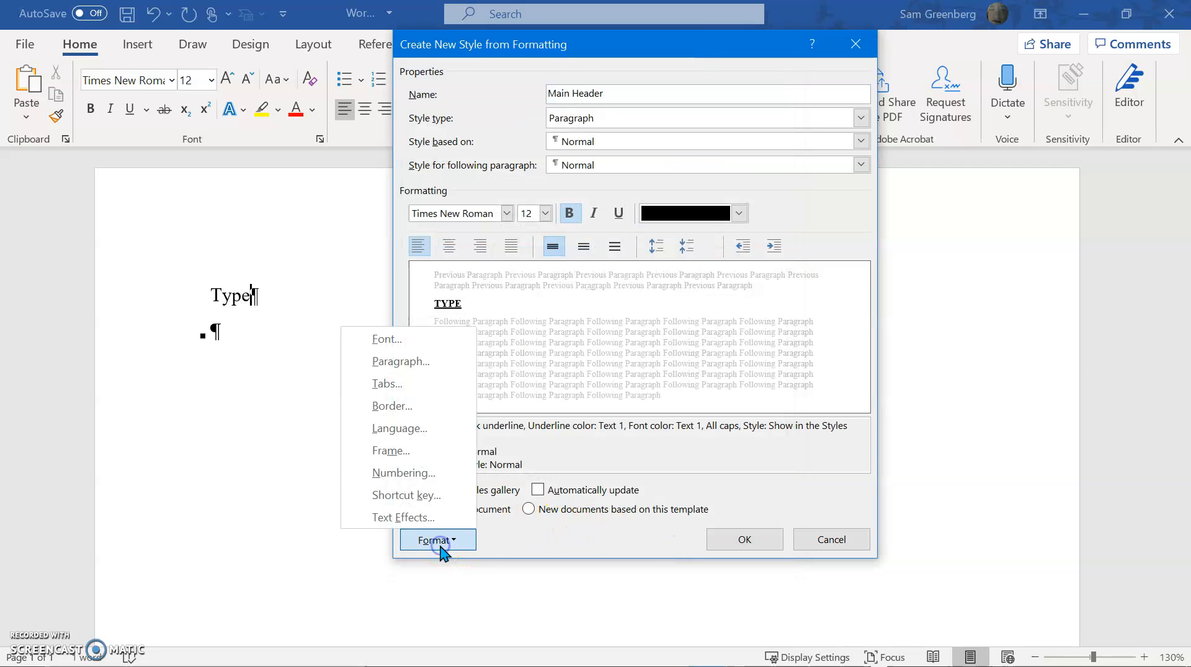
click(446, 366)
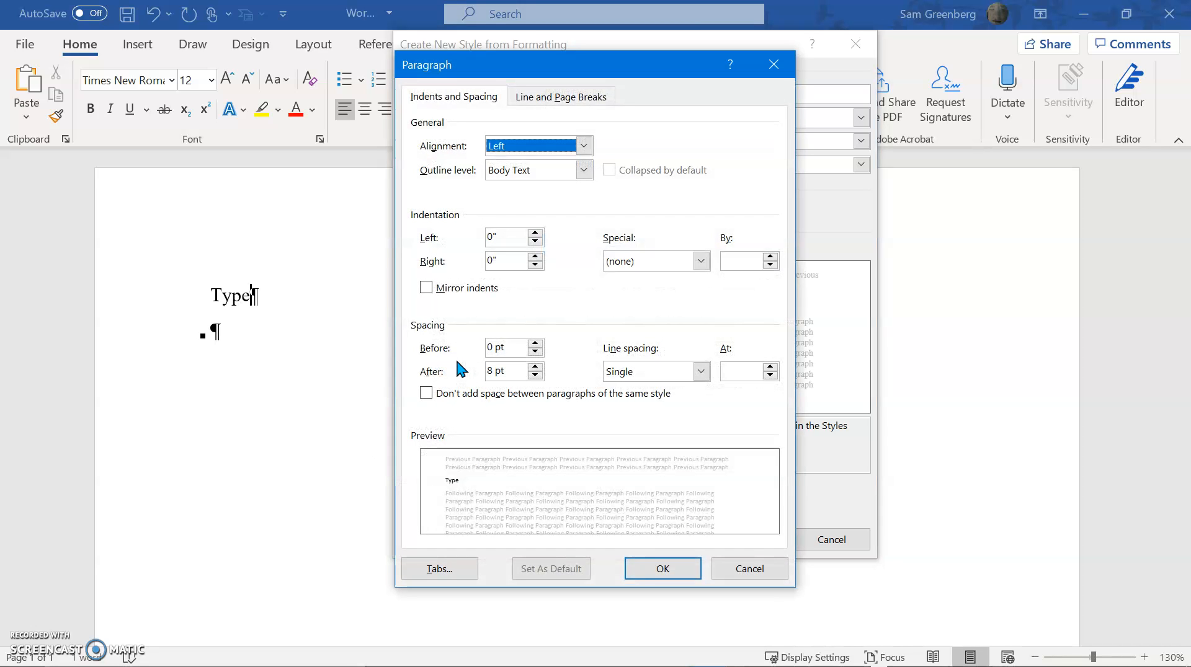
click(537, 176)
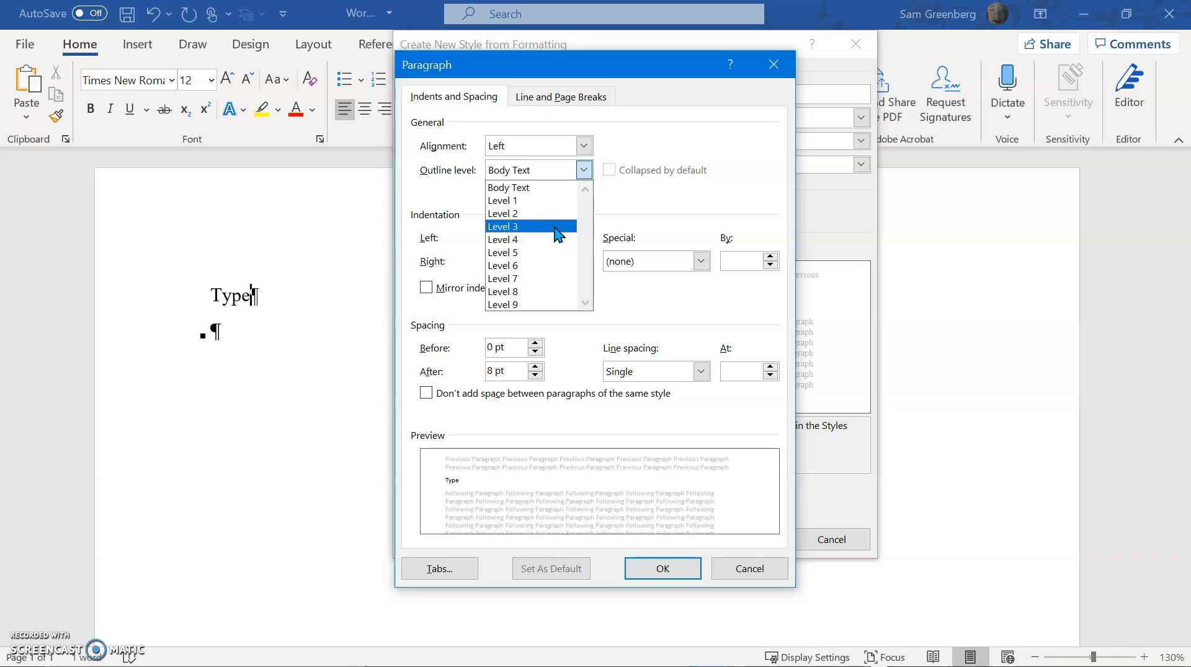
click(531, 201)
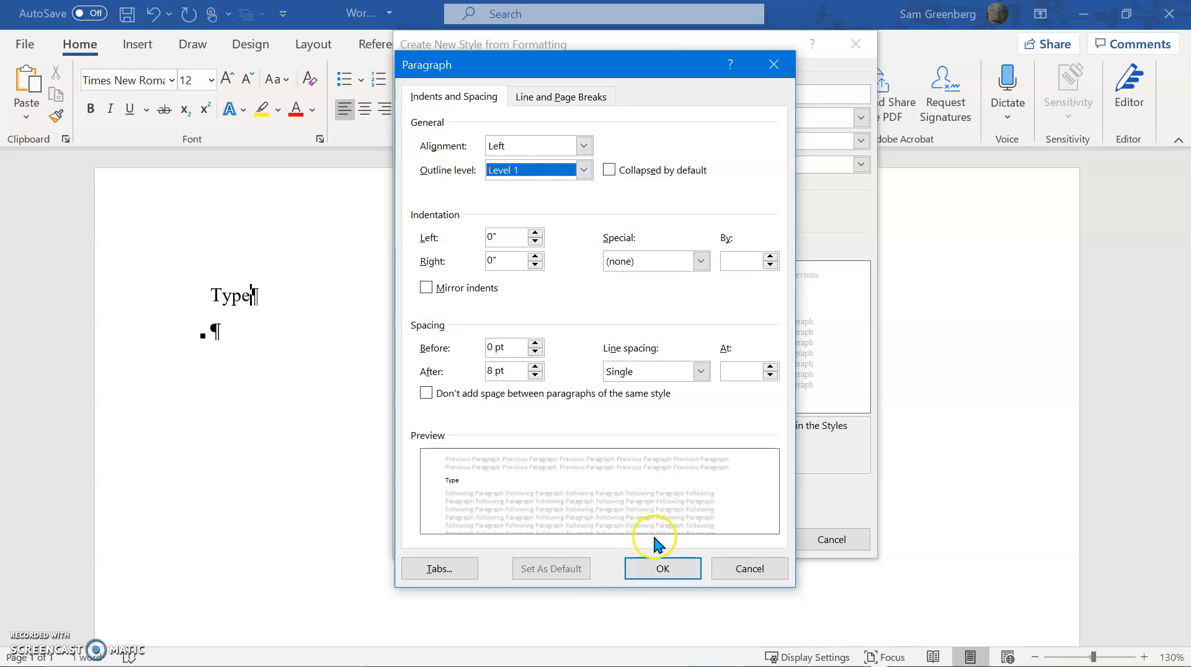
click(665, 566)
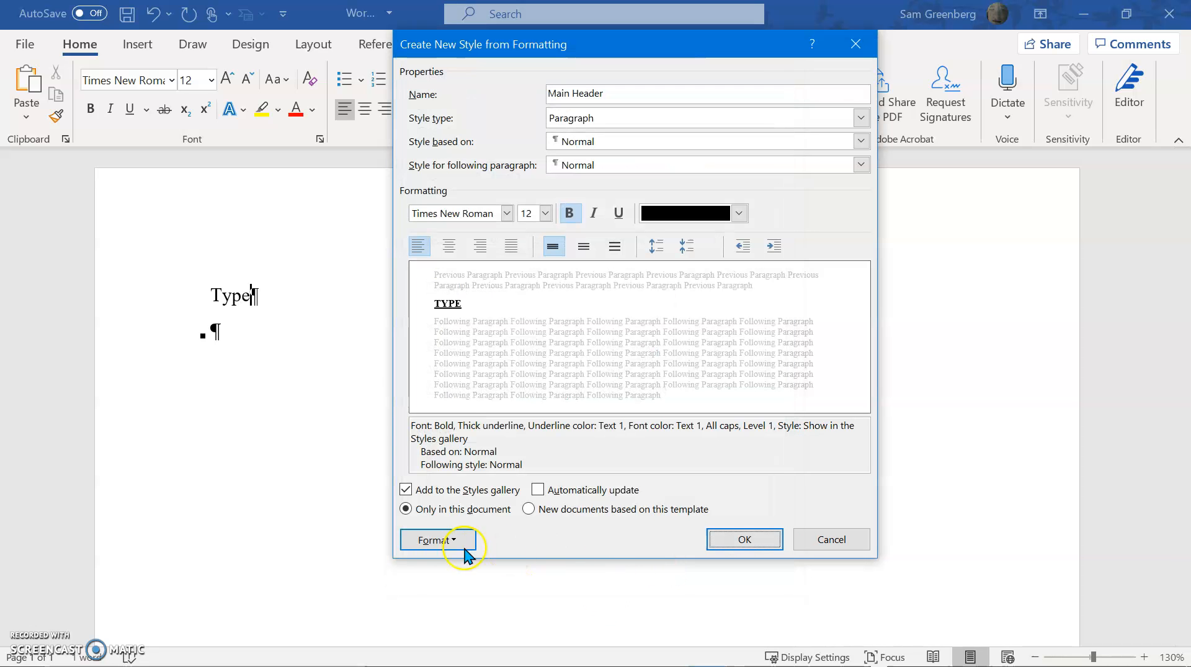
Set the Main Header style's paragraph spacing before to 8 pt
click(440, 540)
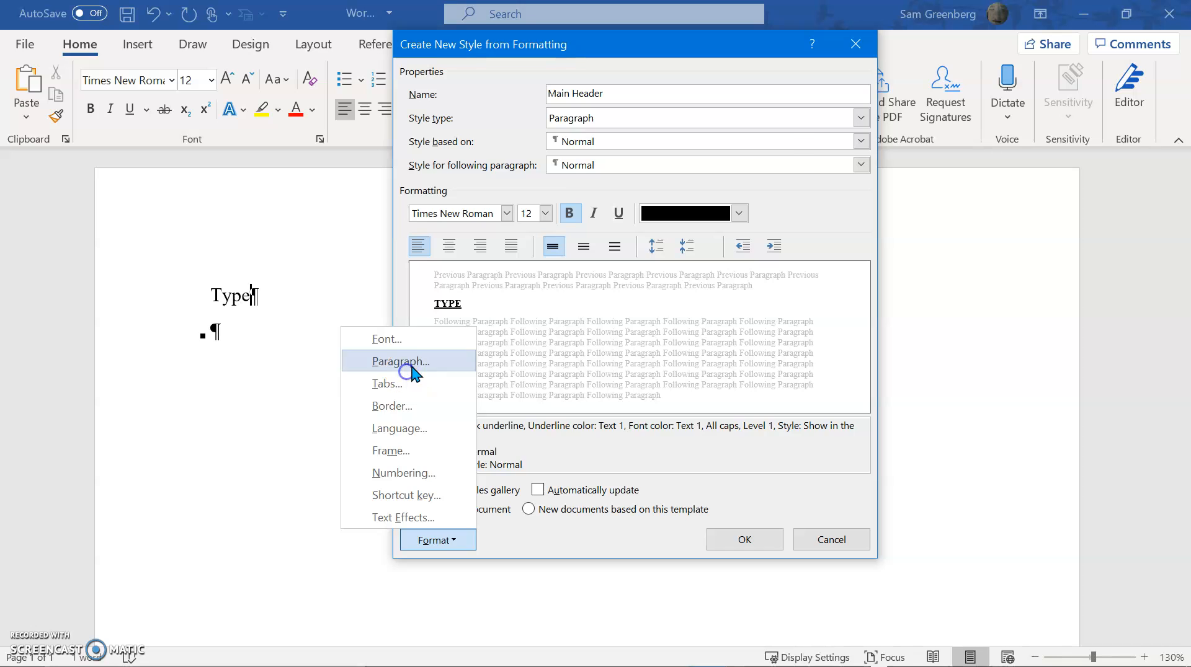
click(402, 364)
click(535, 352)
click(526, 347)
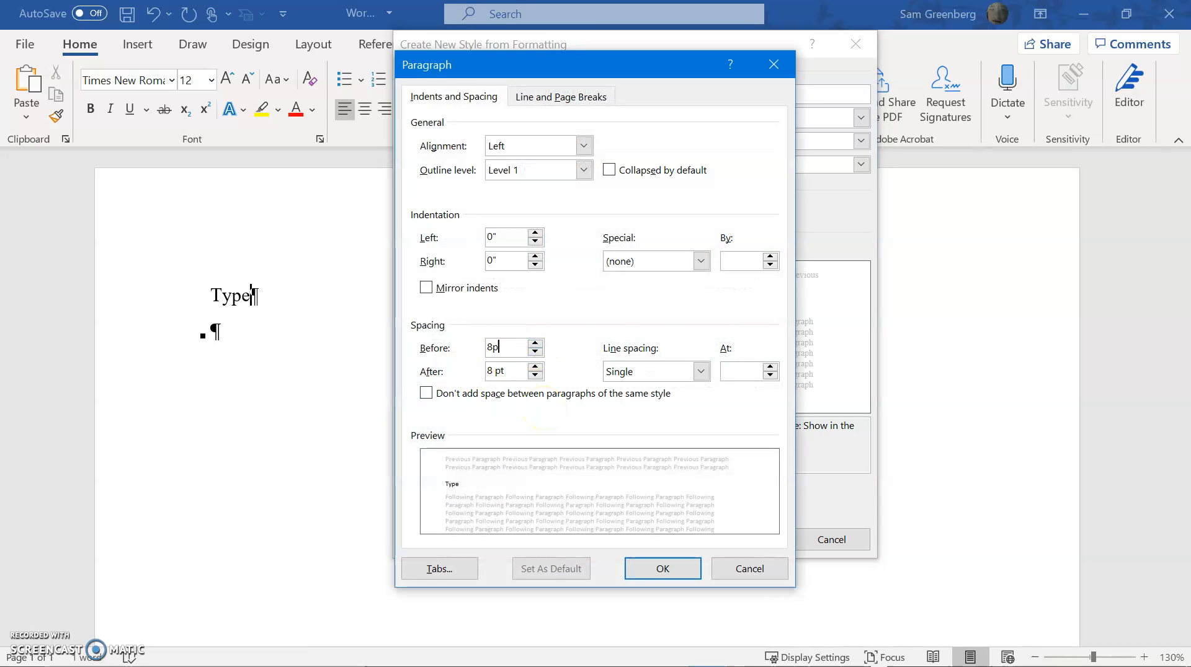
key(Return)
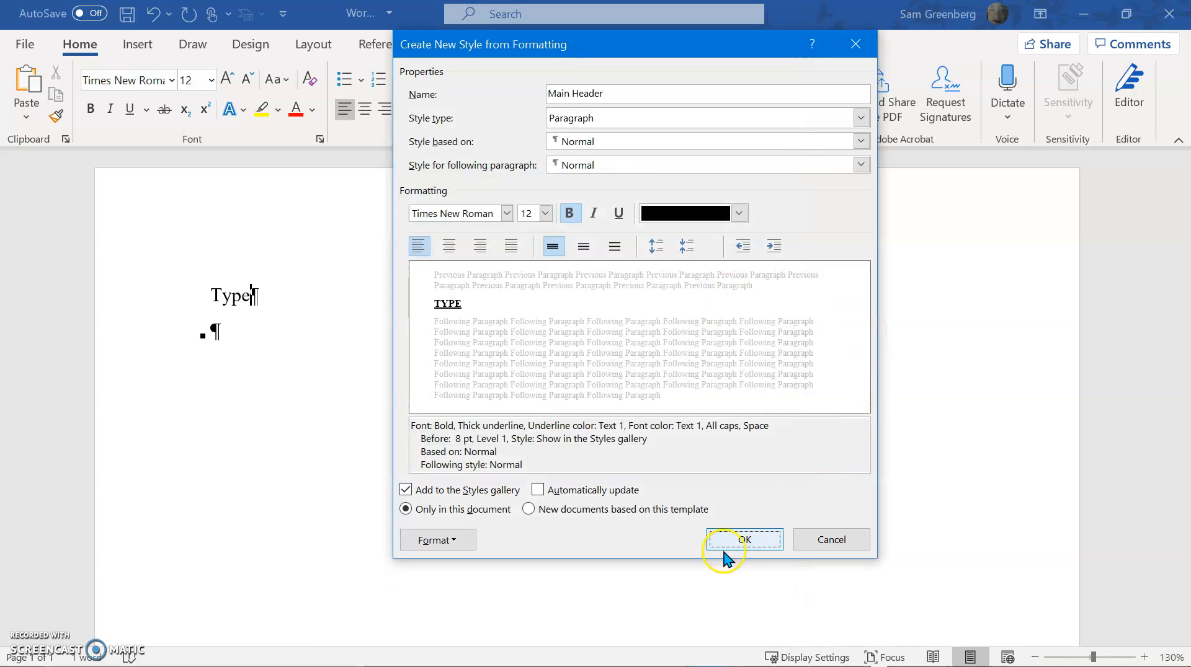
Save the Main Header style and close the Styles pane
click(738, 538)
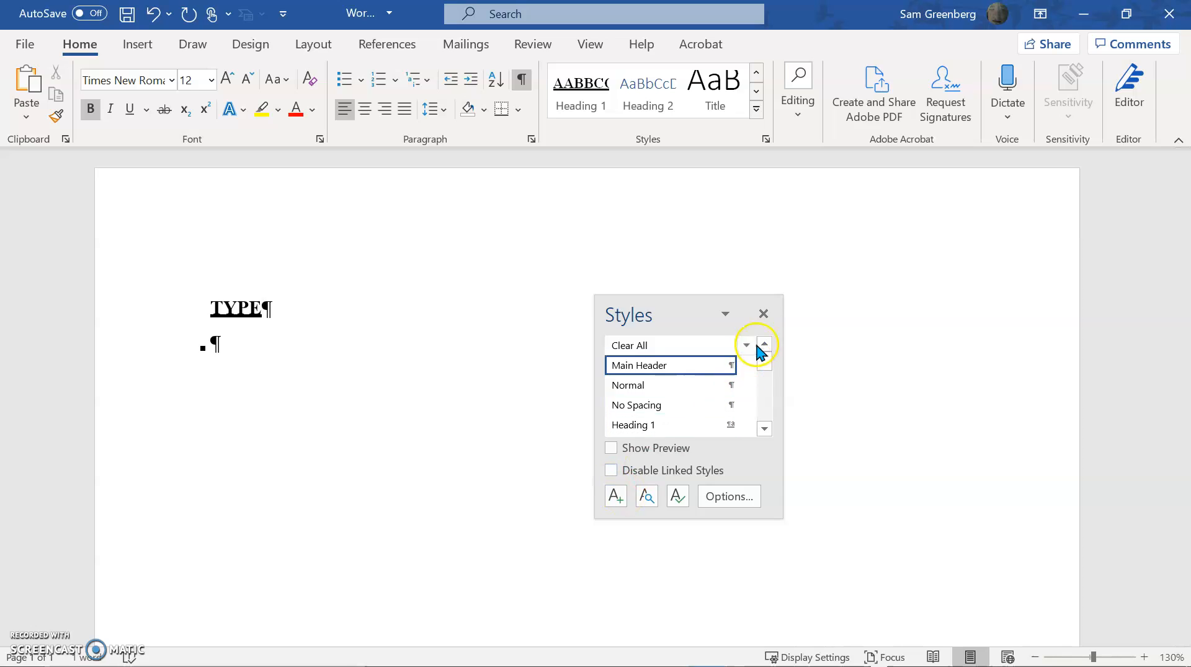
click(763, 314)
Replace the document text with the heading INTRODUCTION, followed by an empty paragraph
key(ctrl+a)
text(INTRODUCTION)
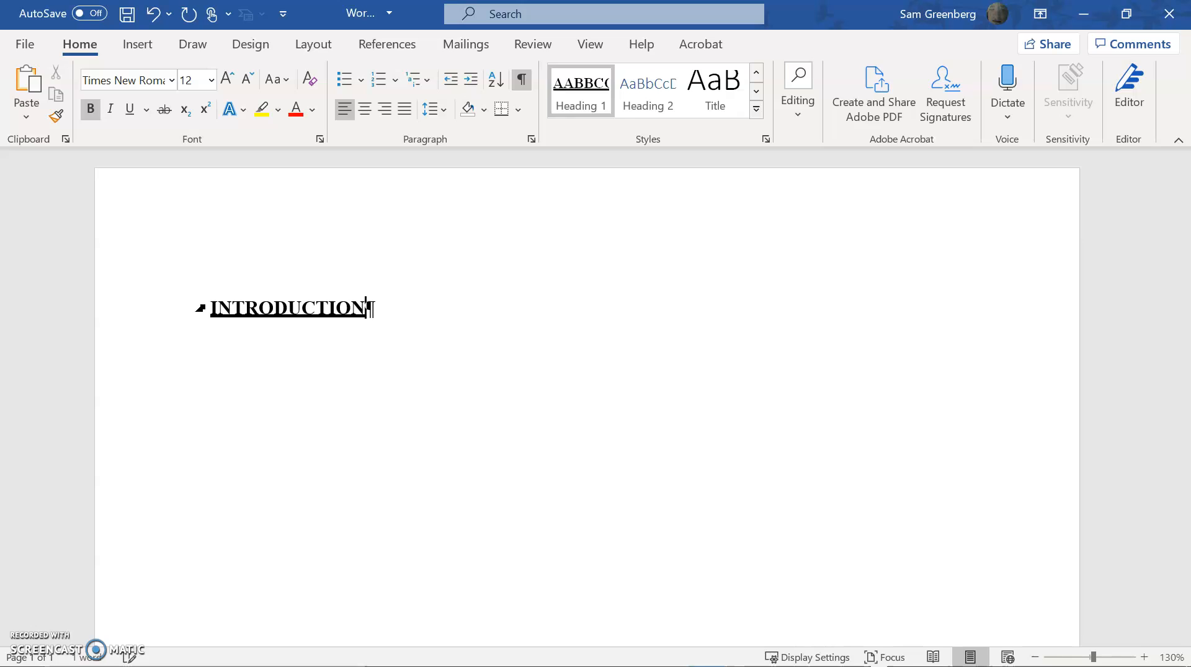
key(Return)
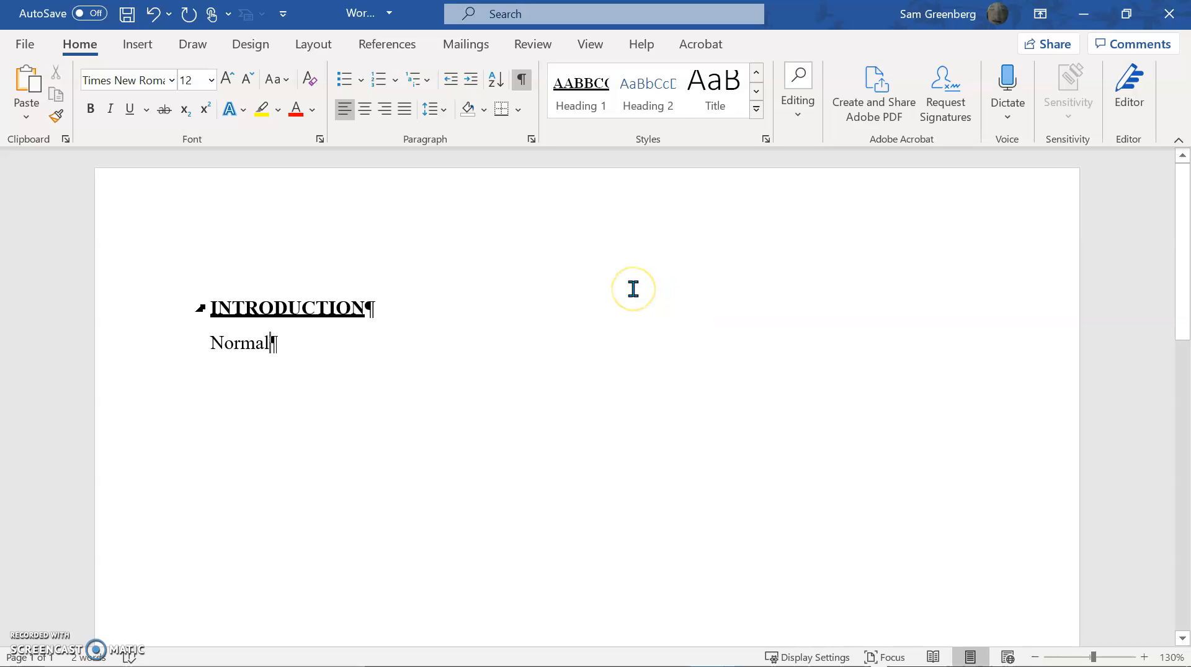
key(shift+Home)
key(BackSpace)
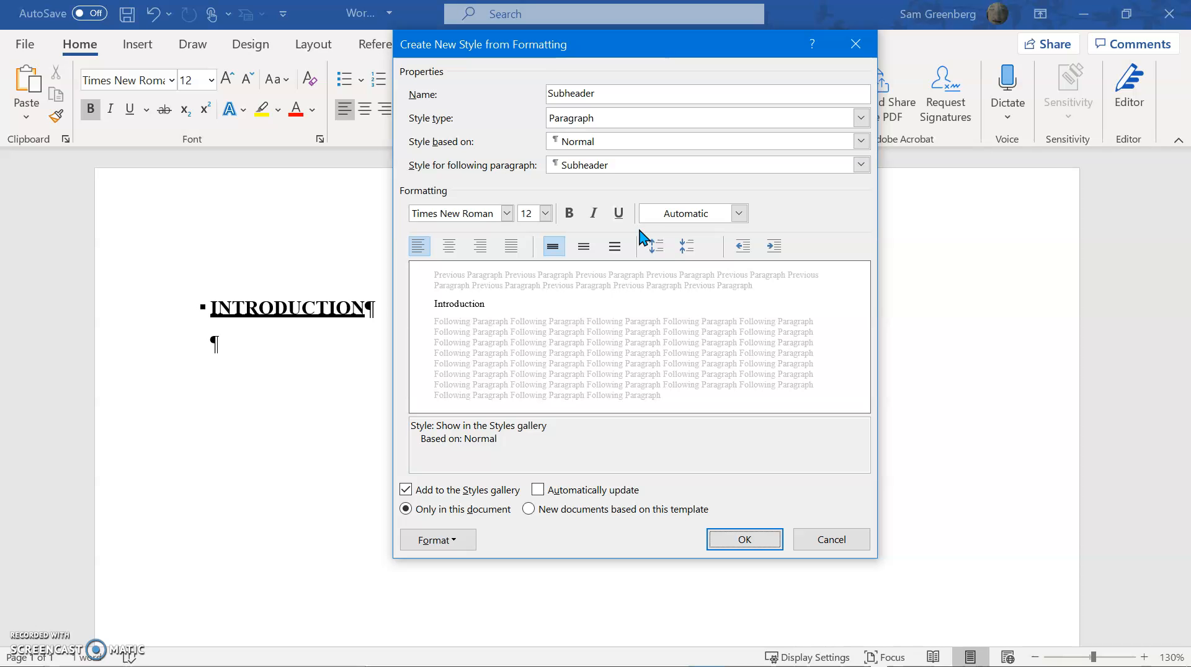
Set the new Subheader style's font style to Bold Italic
click(443, 538)
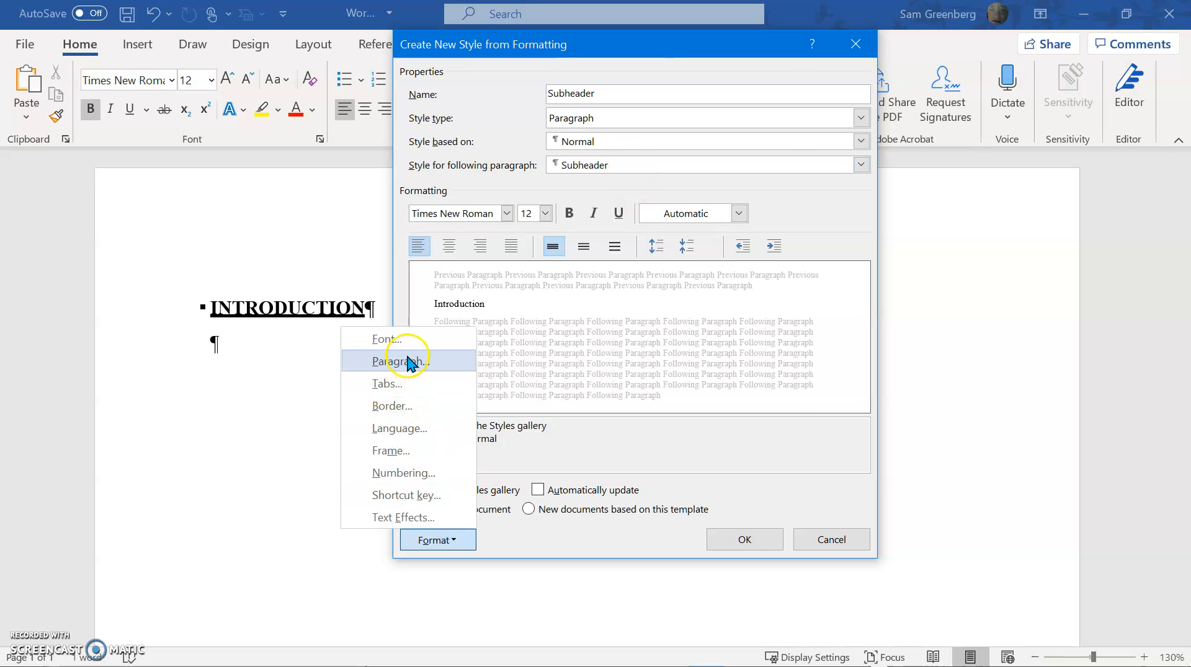
click(410, 343)
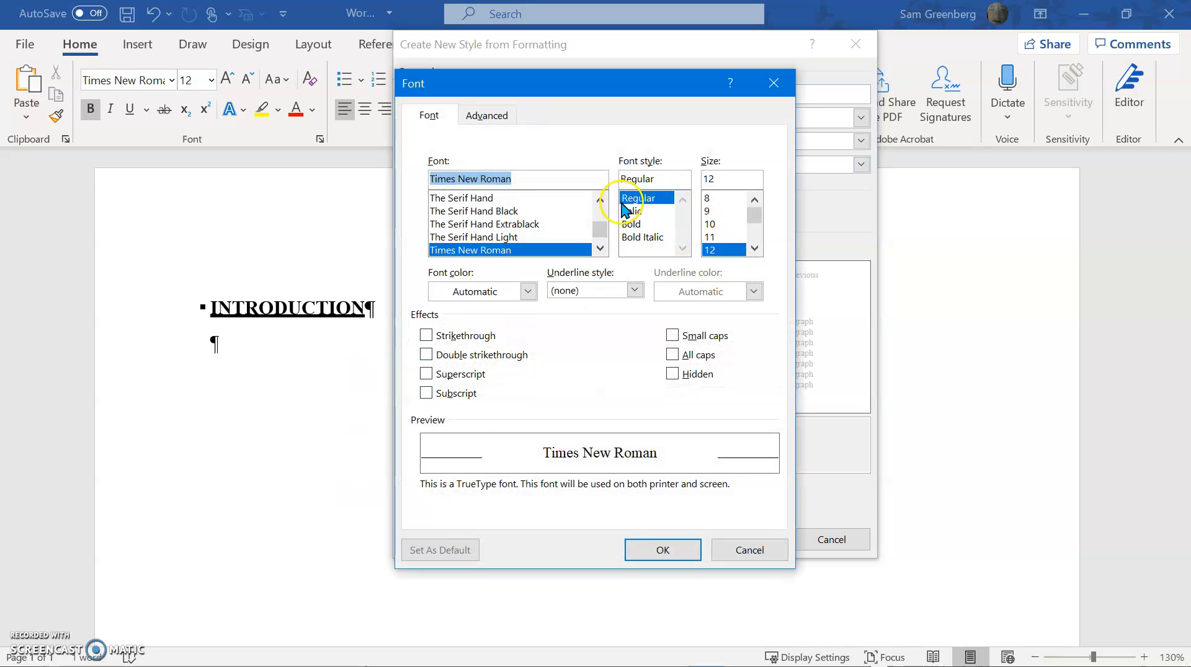
click(644, 237)
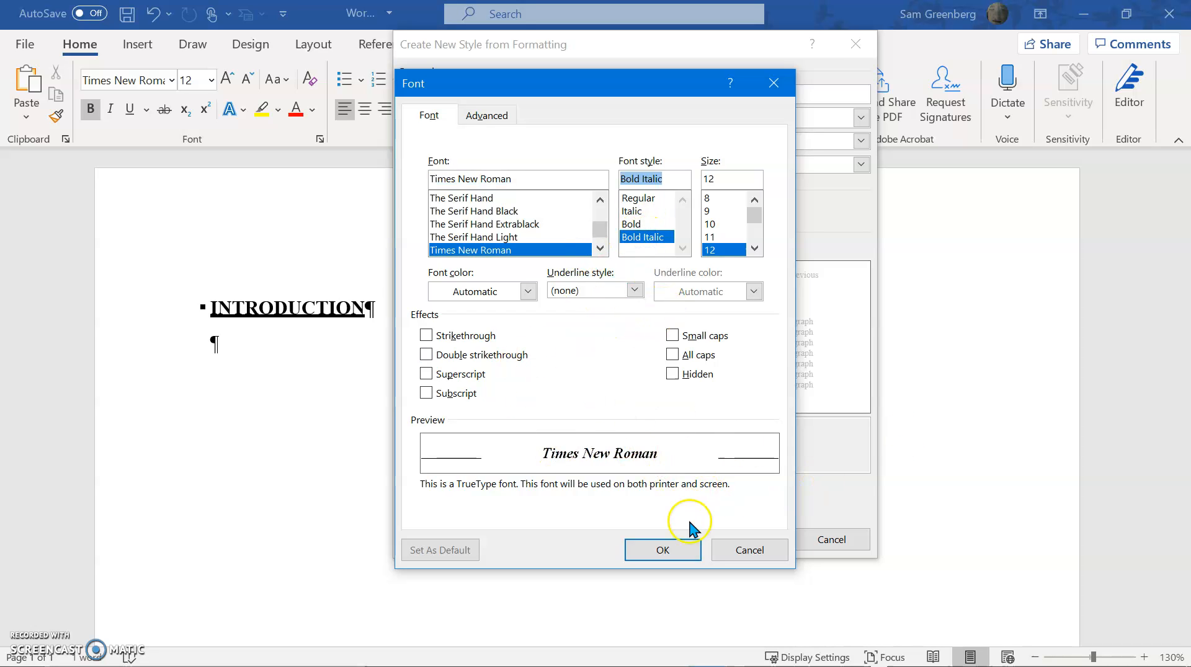
click(678, 550)
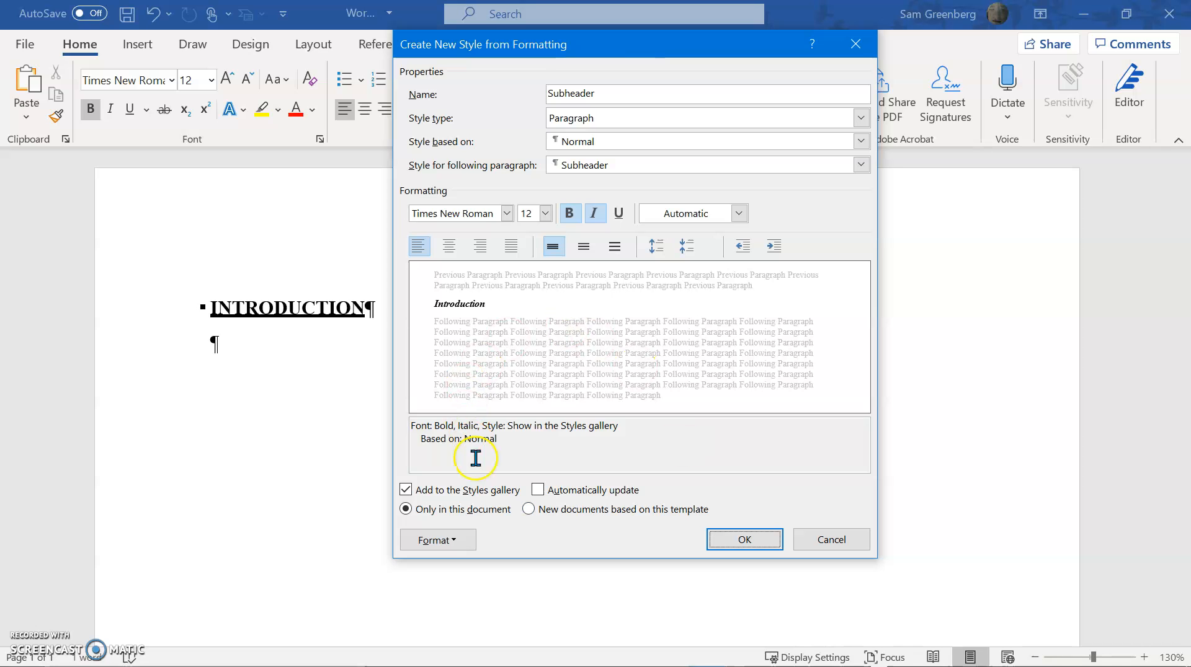
Set the Subheader style's paragraph spacing before to 8 pt
click(433, 546)
click(401, 362)
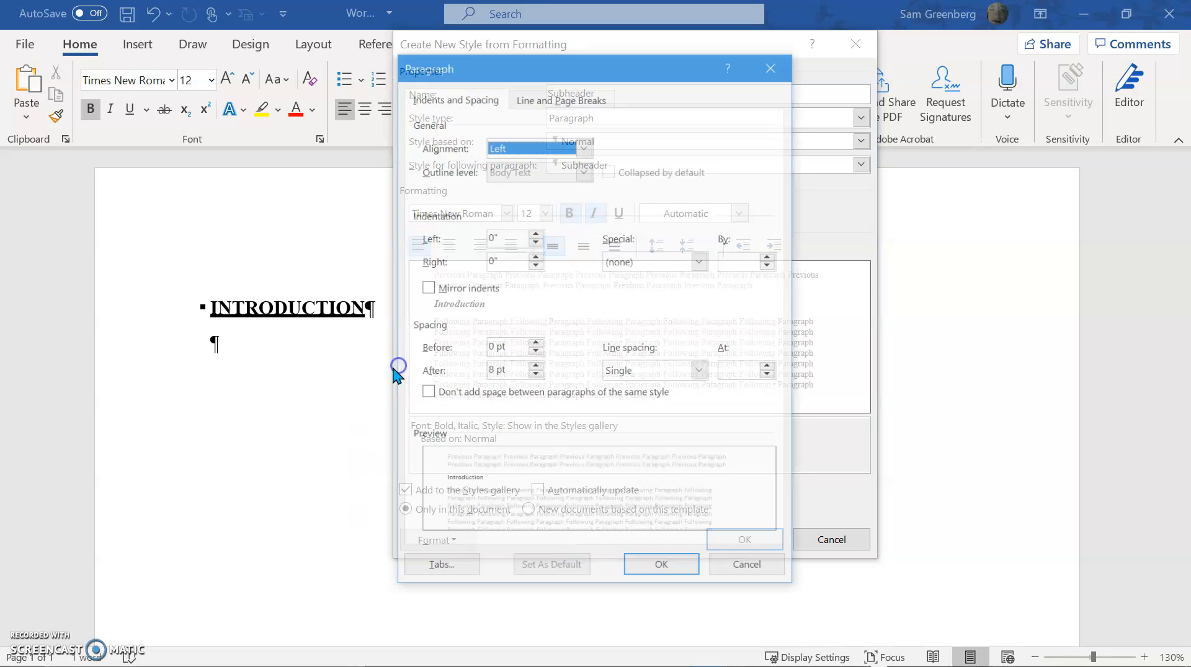
click(535, 343)
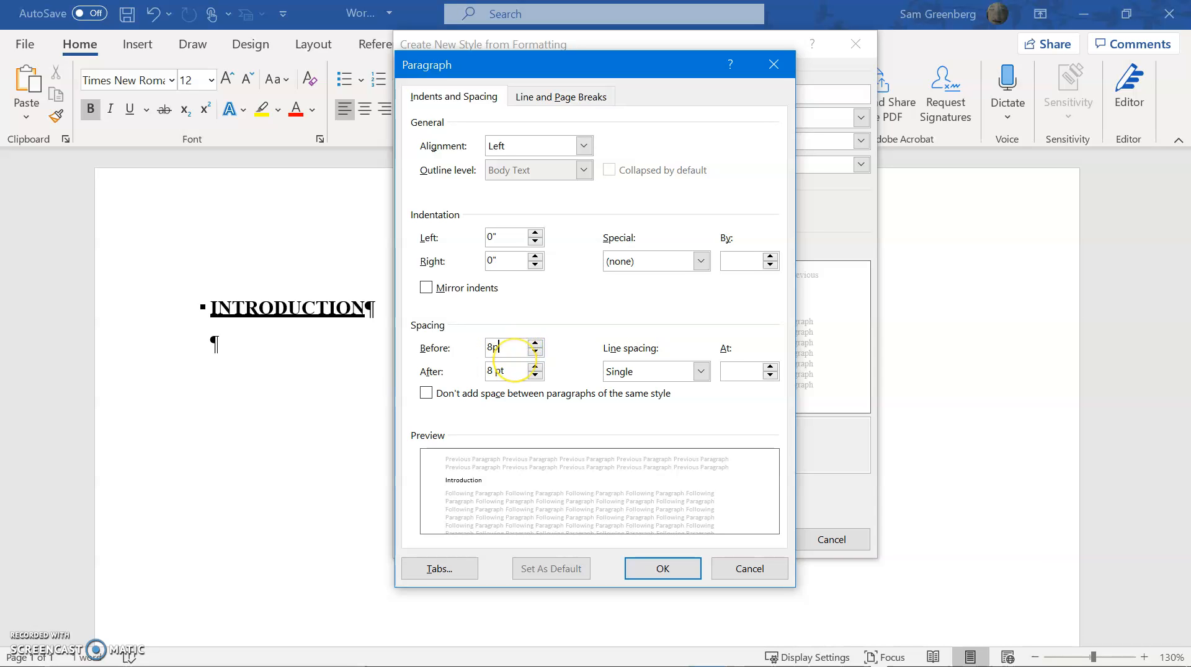
text(8pt)
key(Return)
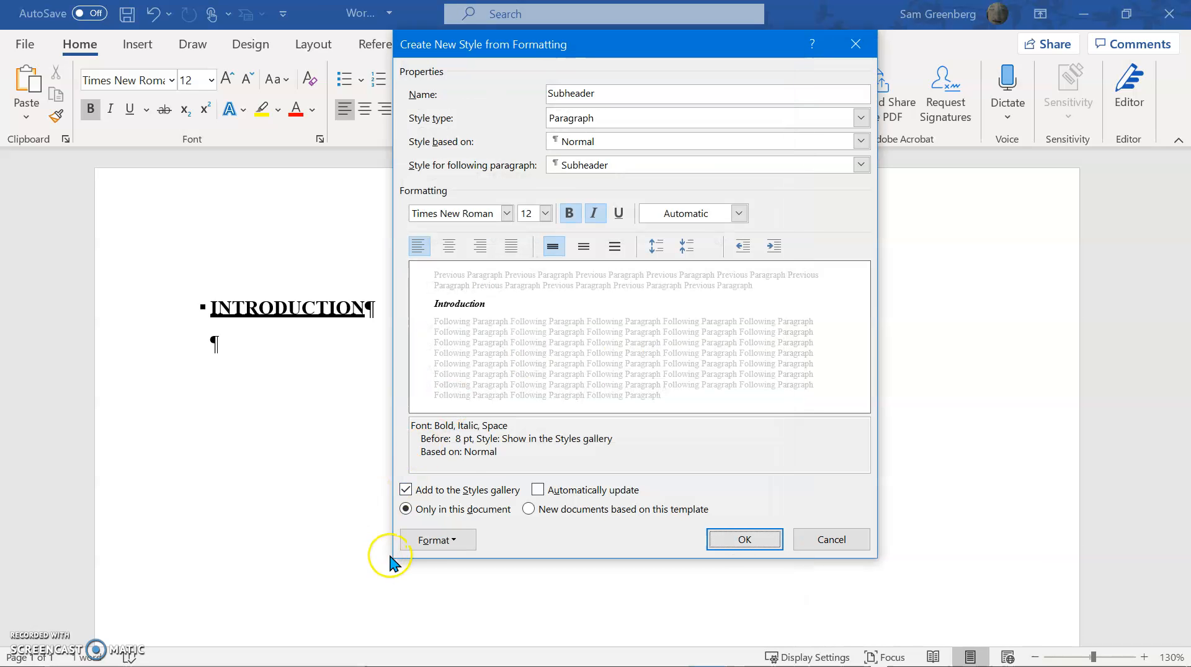
Try to change the Subheader style's outline level in its paragraph settings
click(421, 546)
click(406, 366)
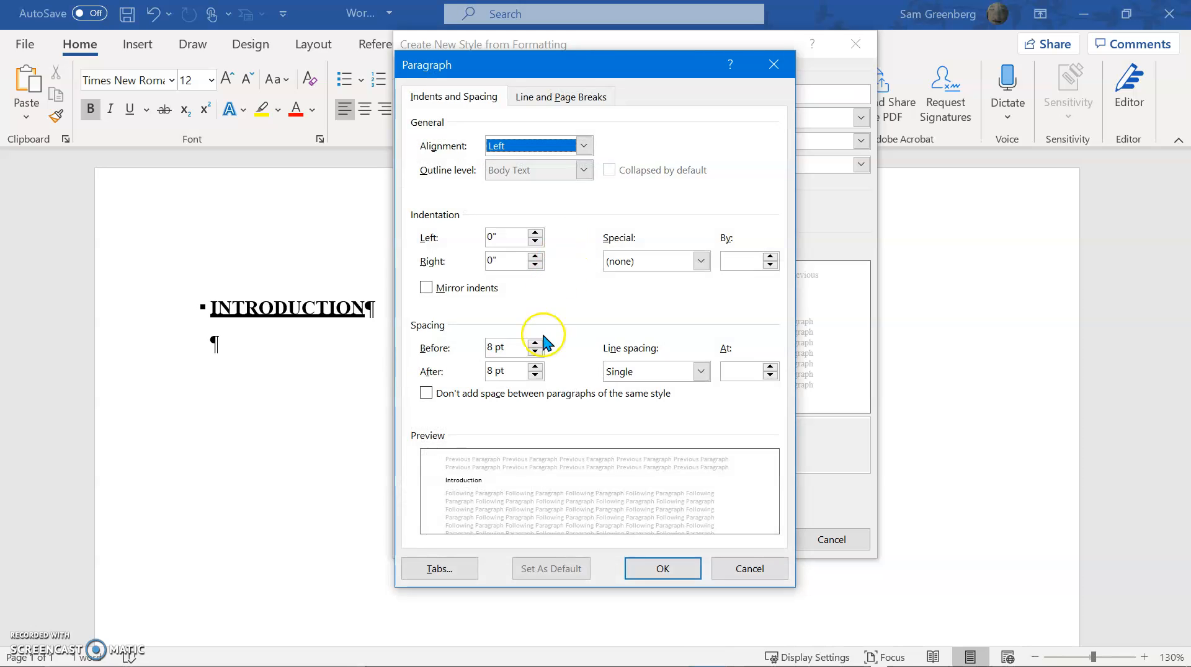
click(550, 167)
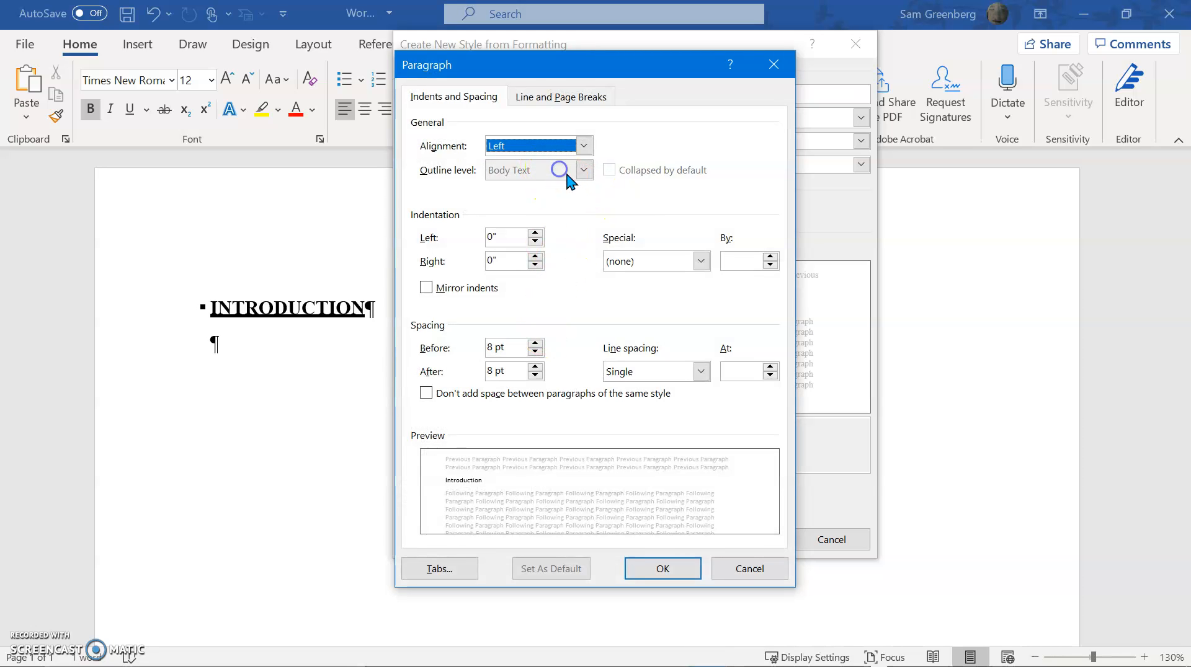
click(624, 169)
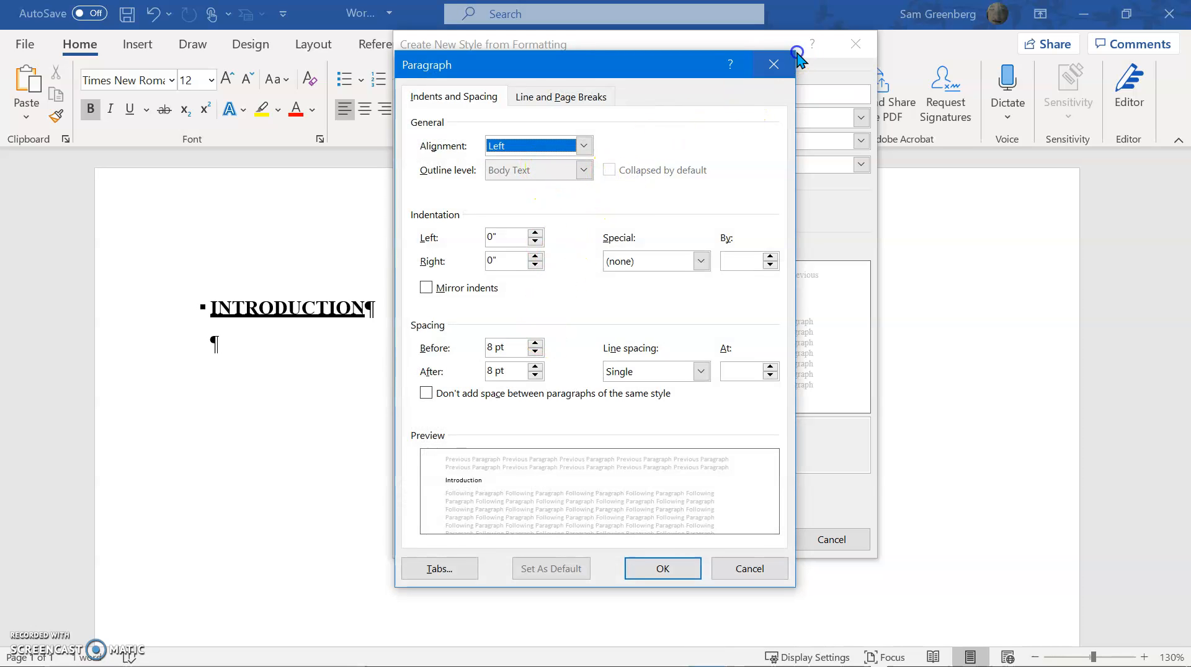
click(781, 65)
Base the Subheader style on (no style) and check its paragraph settings for an editable outline level
click(785, 135)
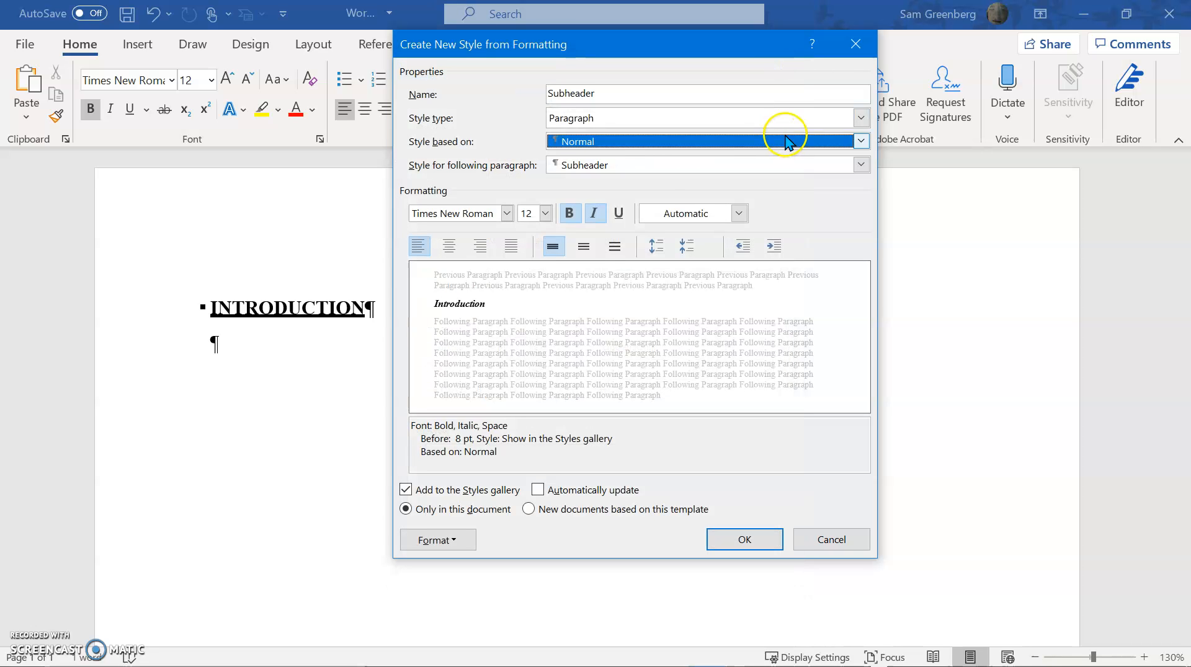
click(765, 157)
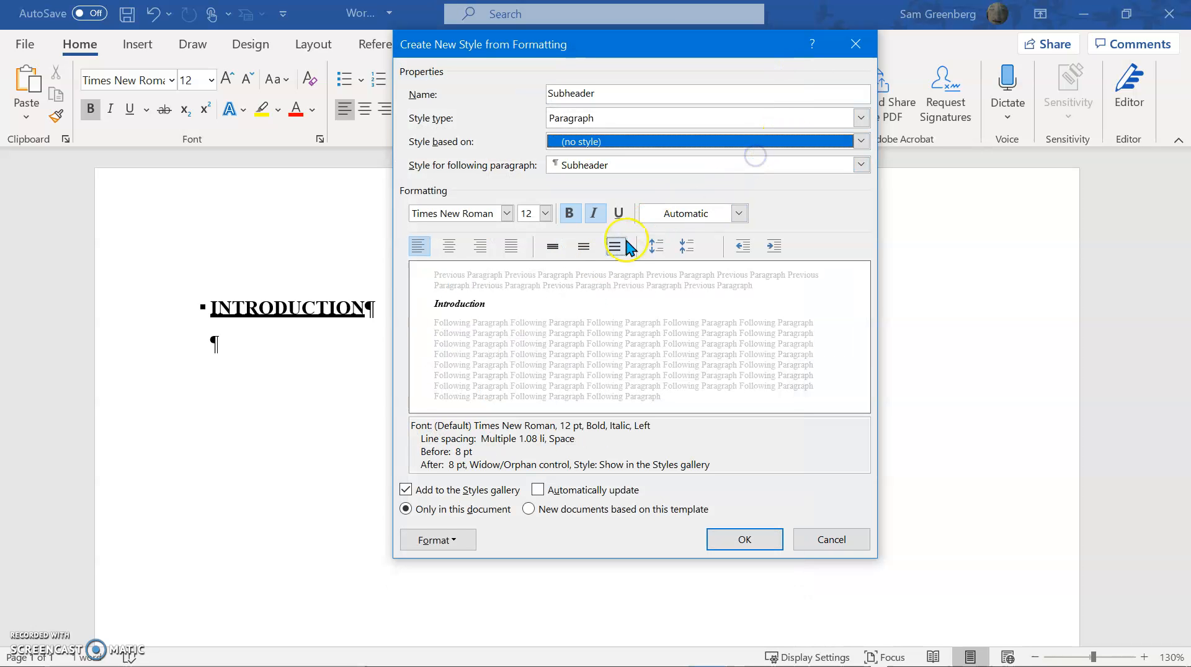
click(437, 541)
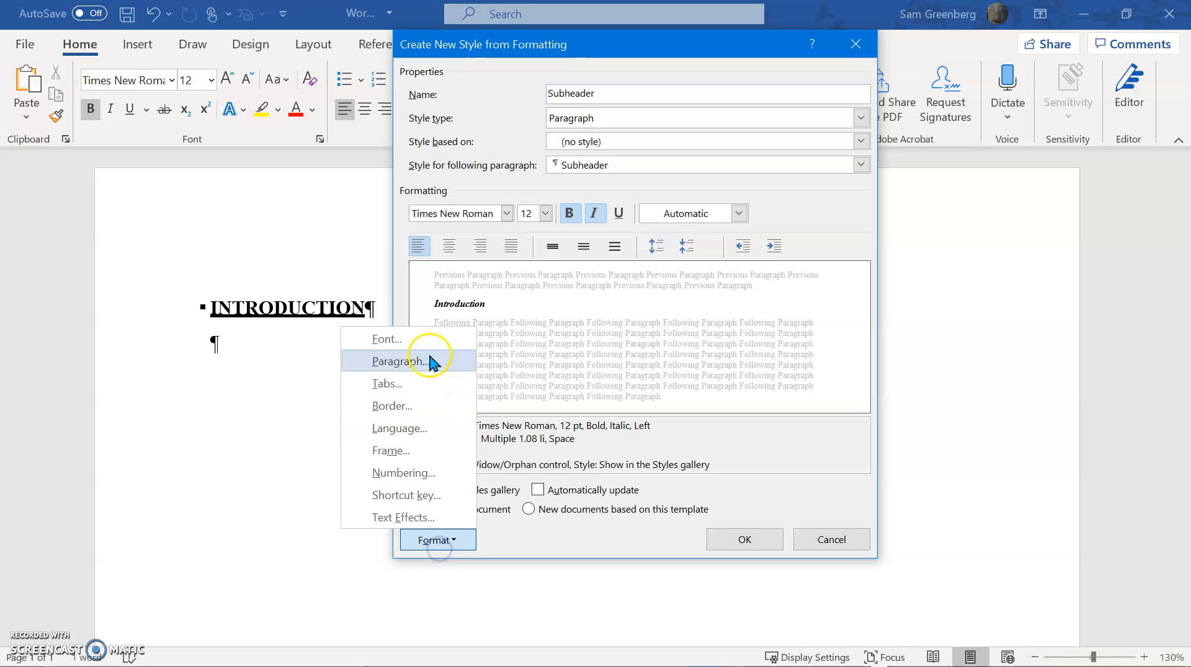
click(420, 361)
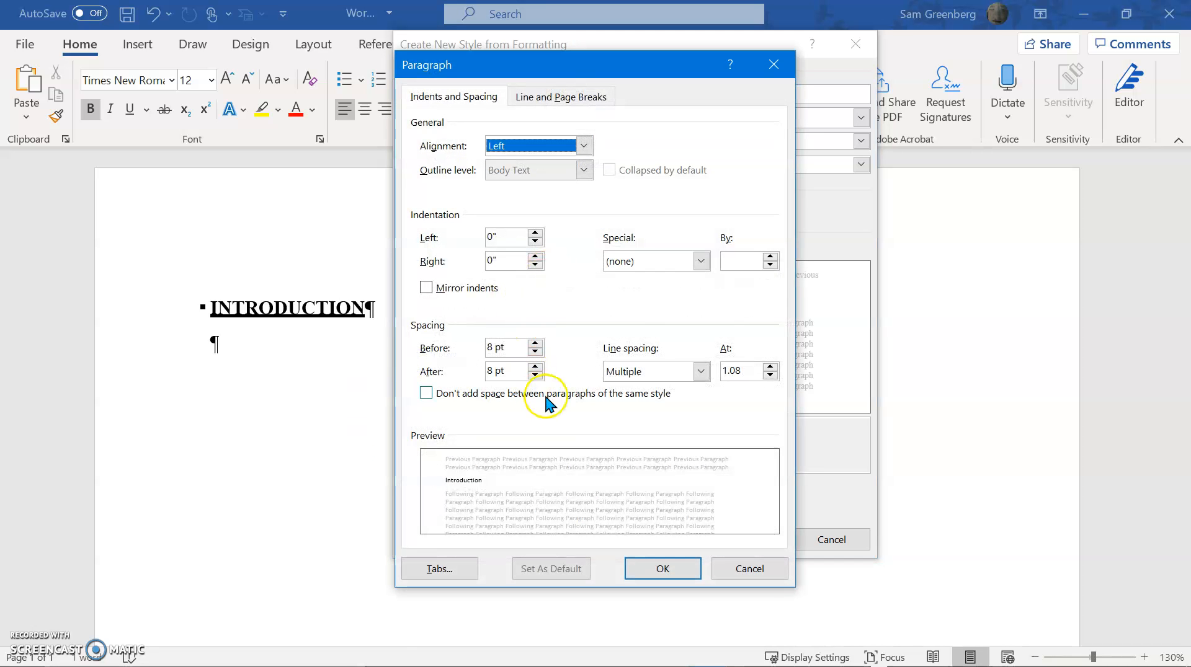
click(539, 99)
click(461, 100)
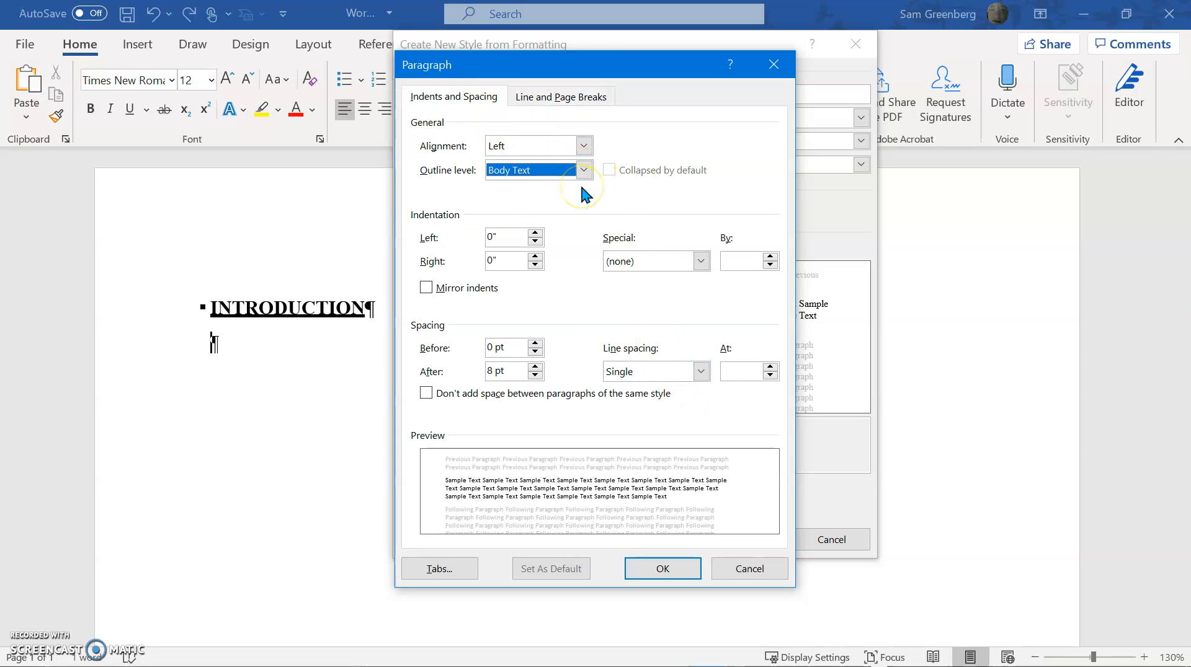
Set the new Sub Header style's outline level to Level 2 and its paragraph spacing before to 8 pt
click(583, 171)
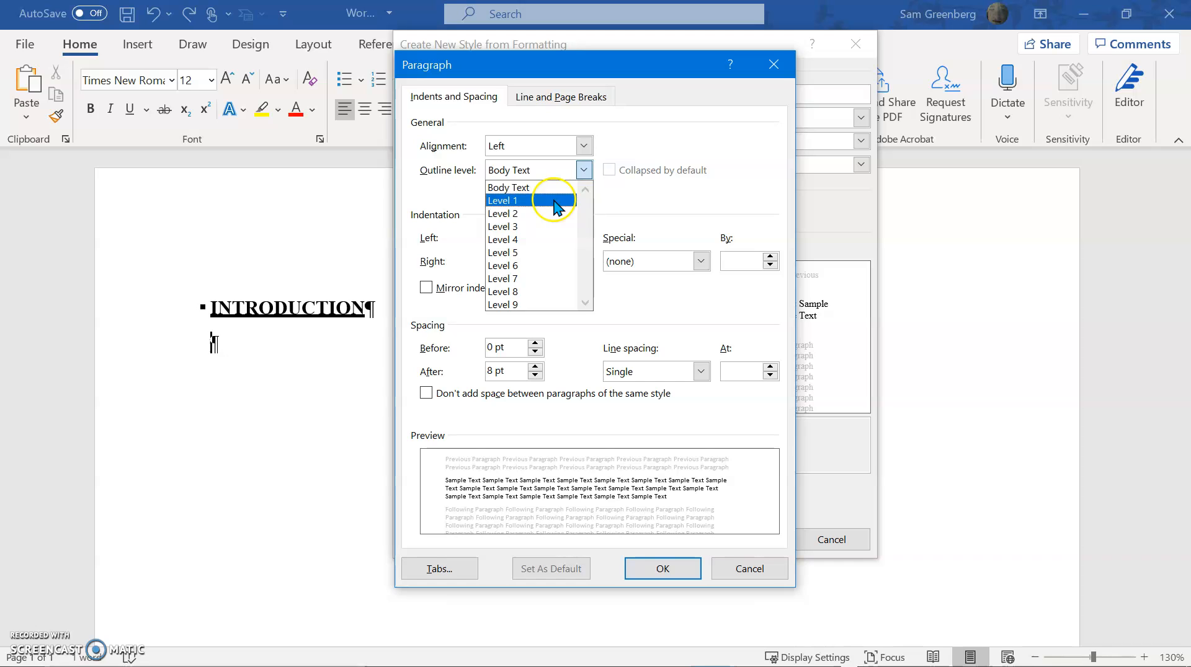
click(541, 216)
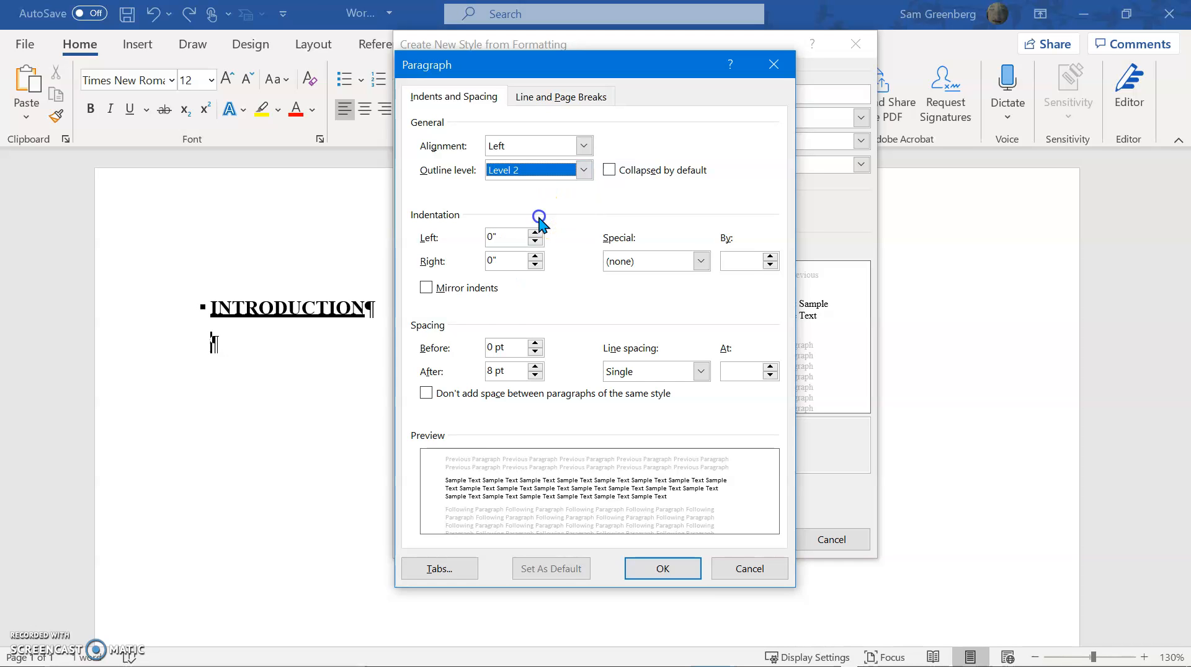
click(503, 347)
key(shift+Home)
text(8)
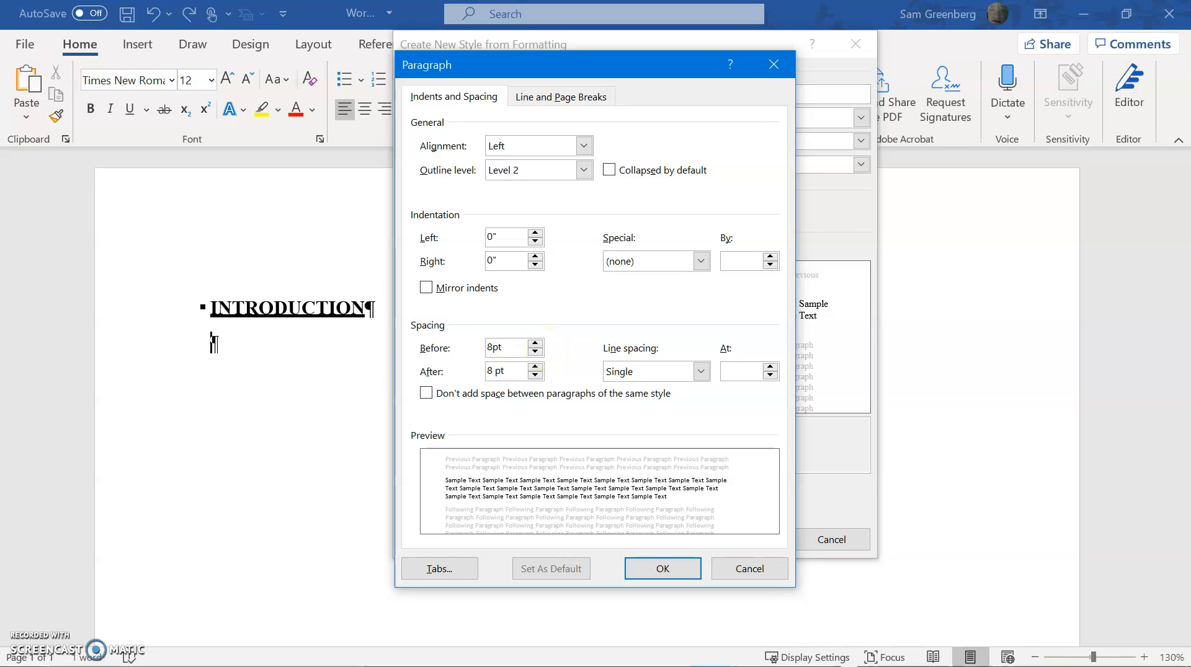
text(p)
click(663, 568)
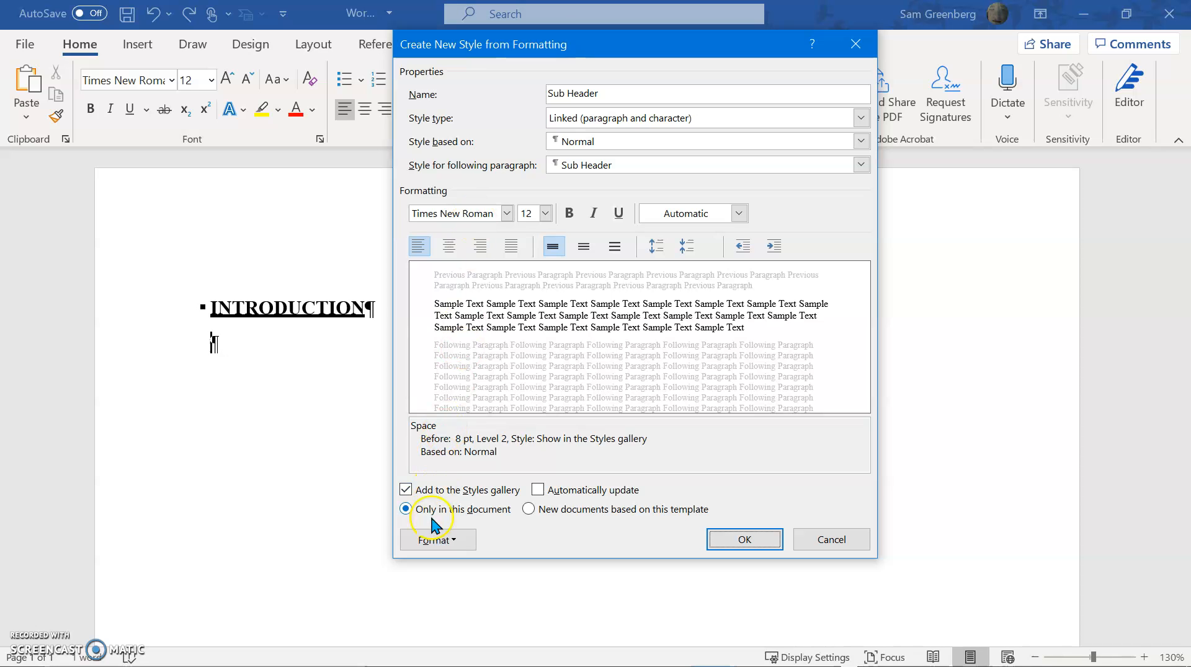
Set the Sub Header style's font style to Bold Italic and its style type to Paragraph
click(436, 539)
click(434, 340)
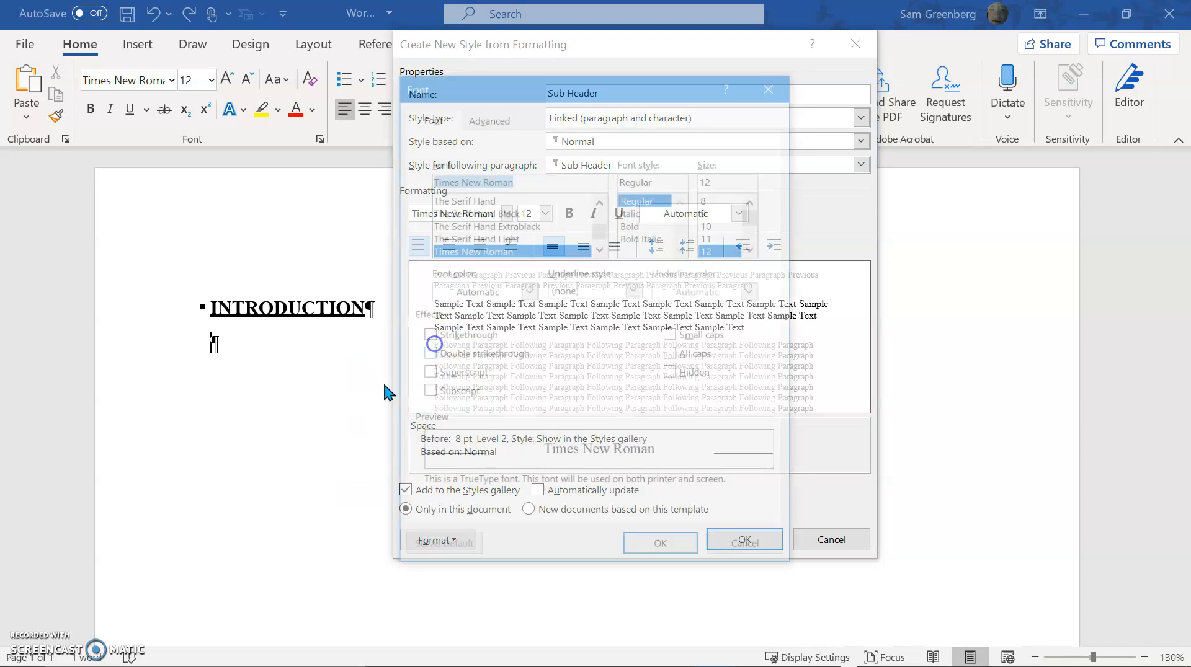
click(644, 239)
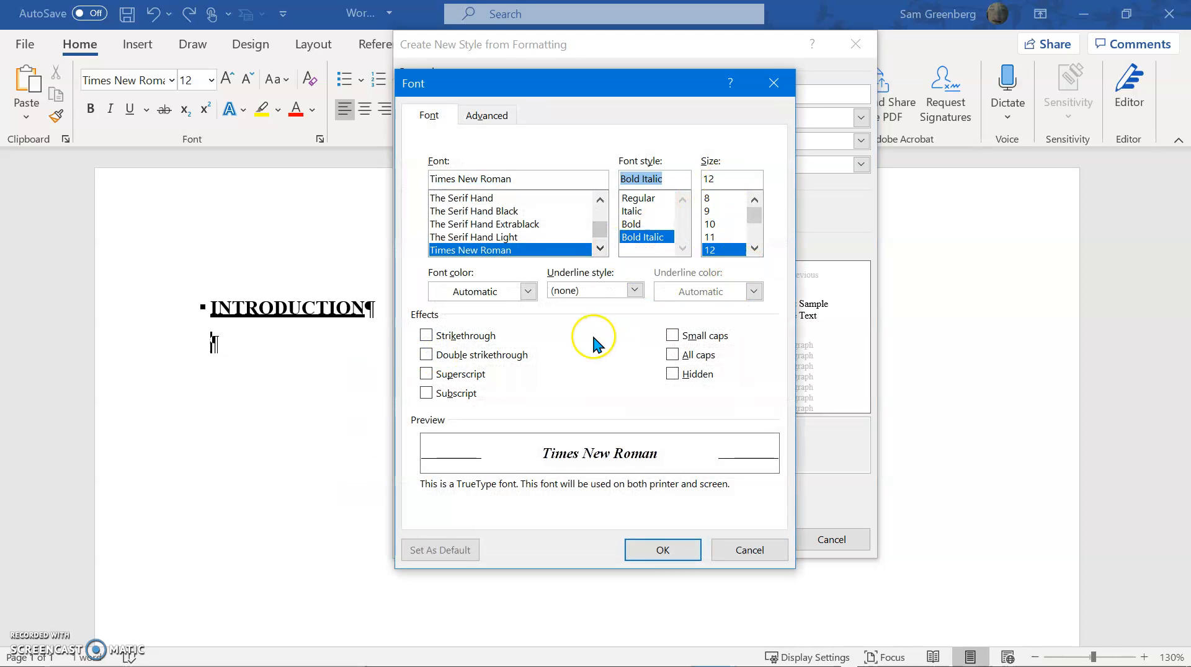
click(645, 555)
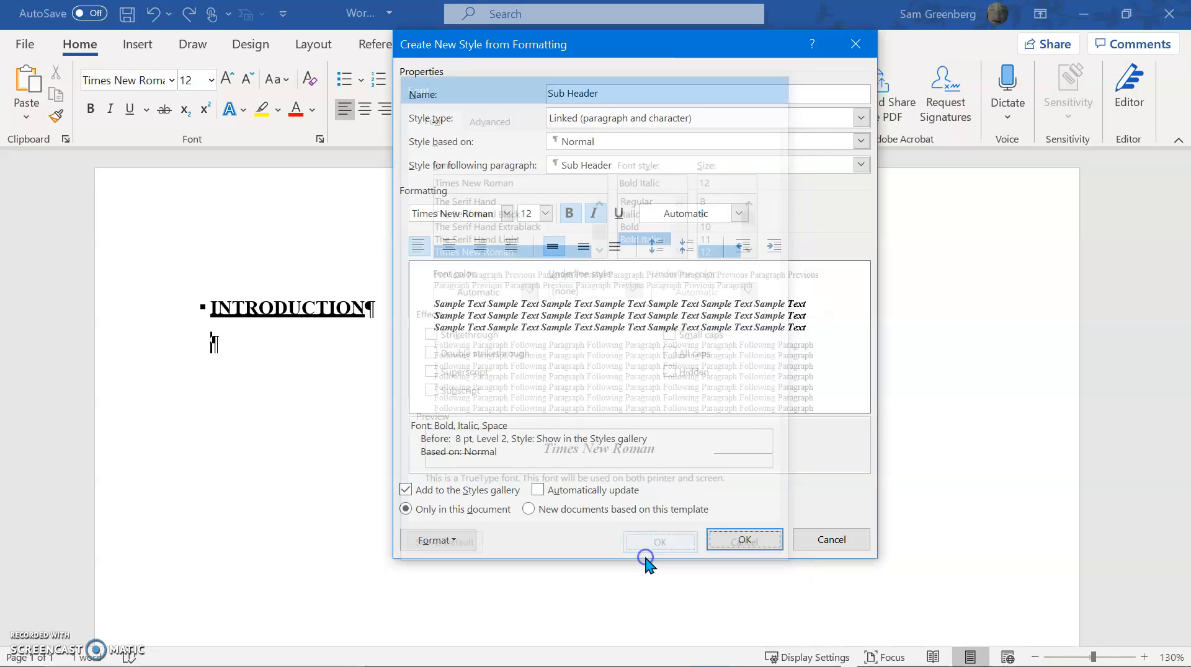
click(625, 118)
click(611, 138)
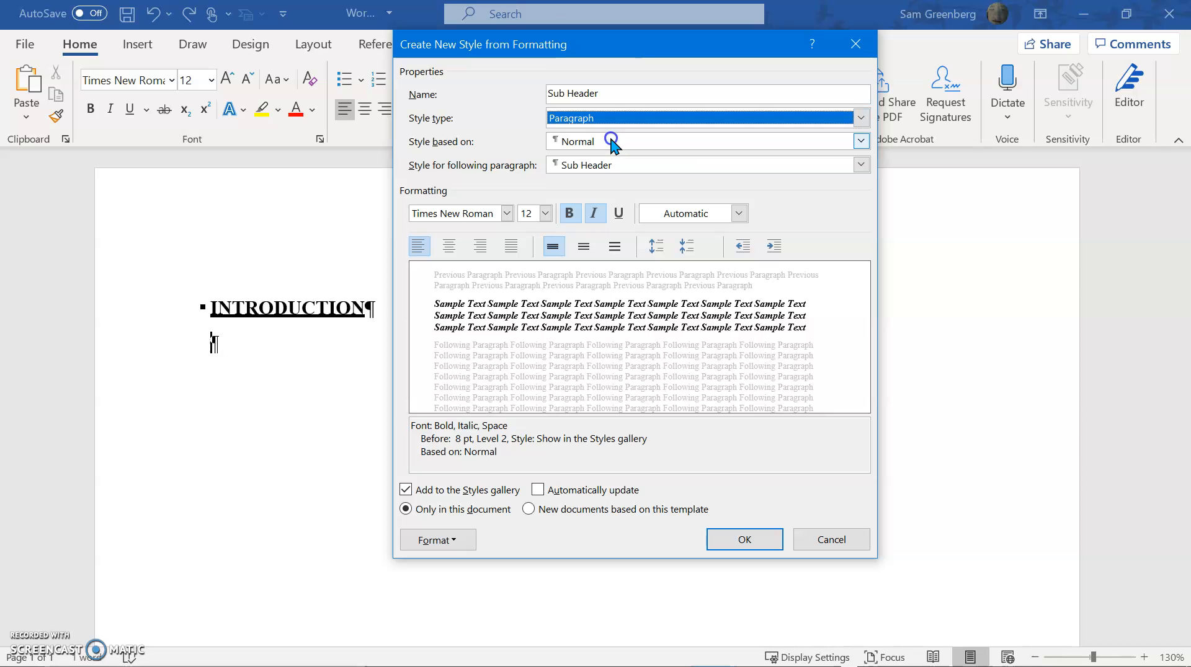
Review the Sub Header style's font and paragraph settings, including its outline level and spacing
click(434, 543)
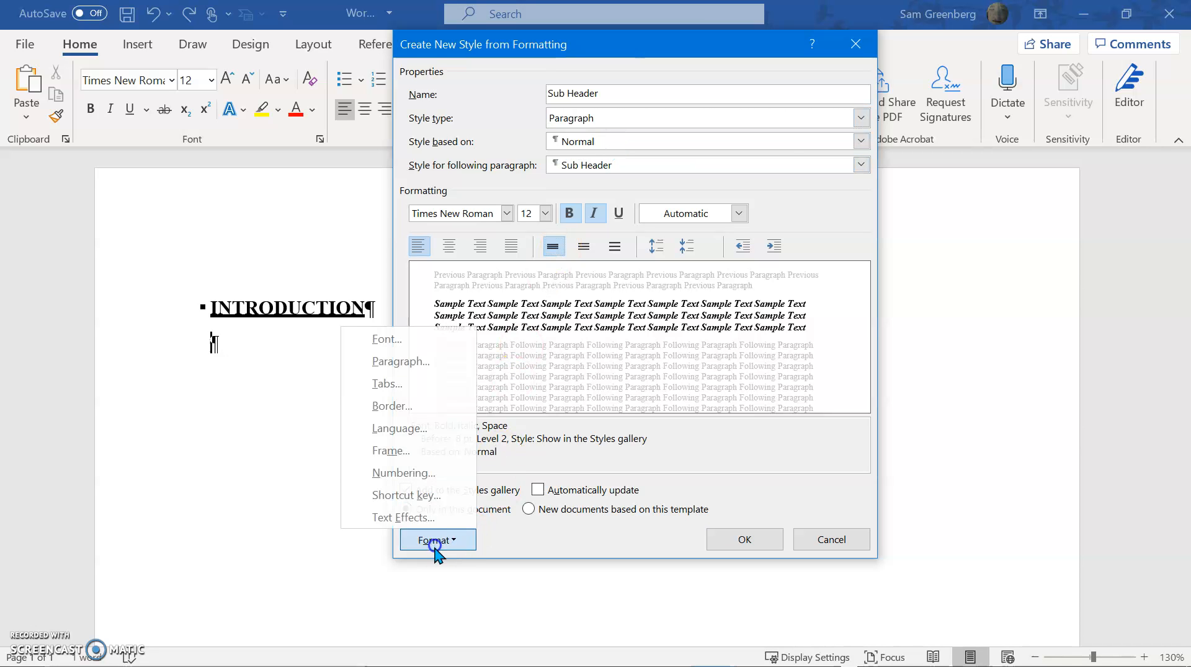
click(386, 339)
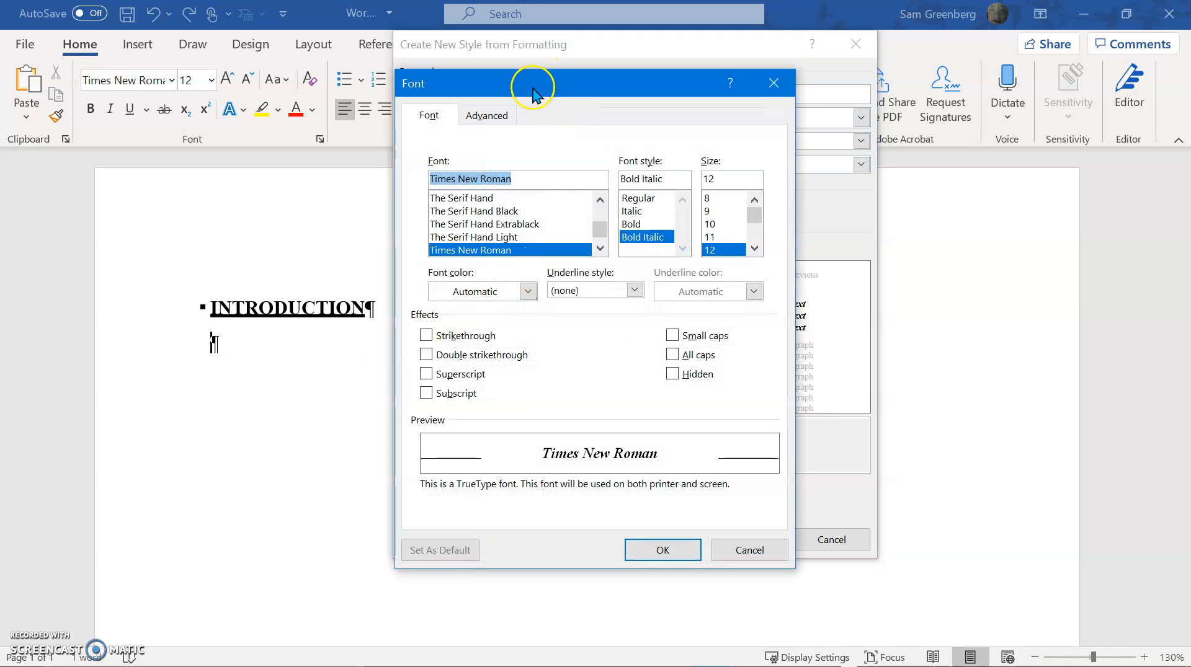
click(746, 547)
click(455, 546)
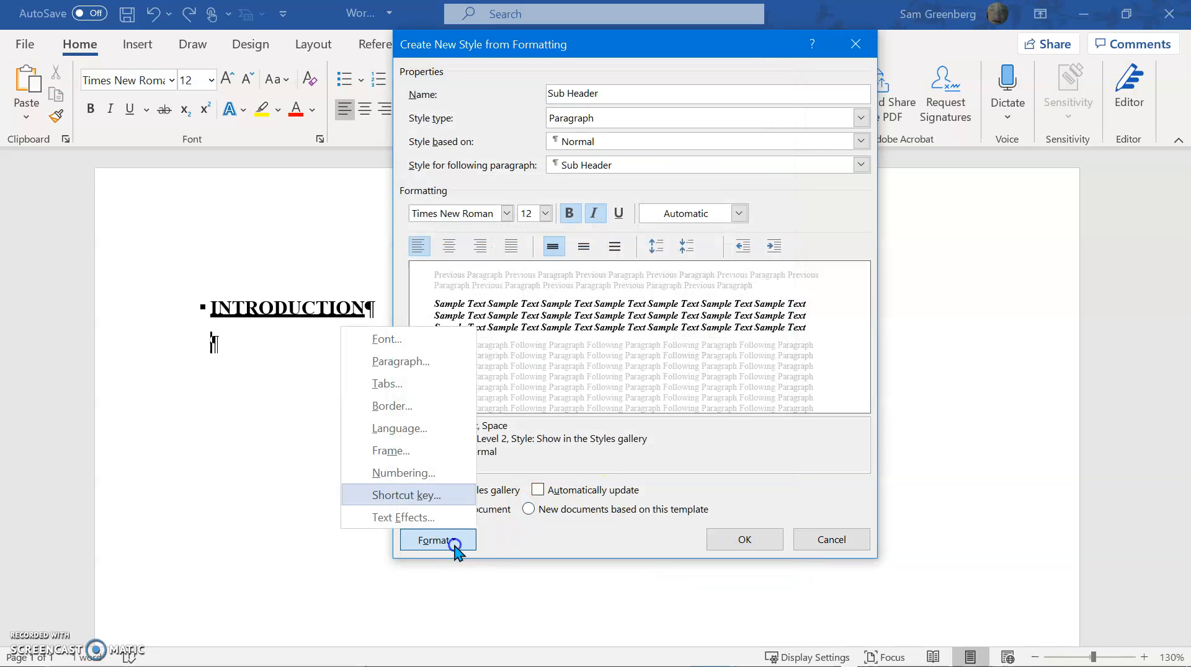
click(409, 338)
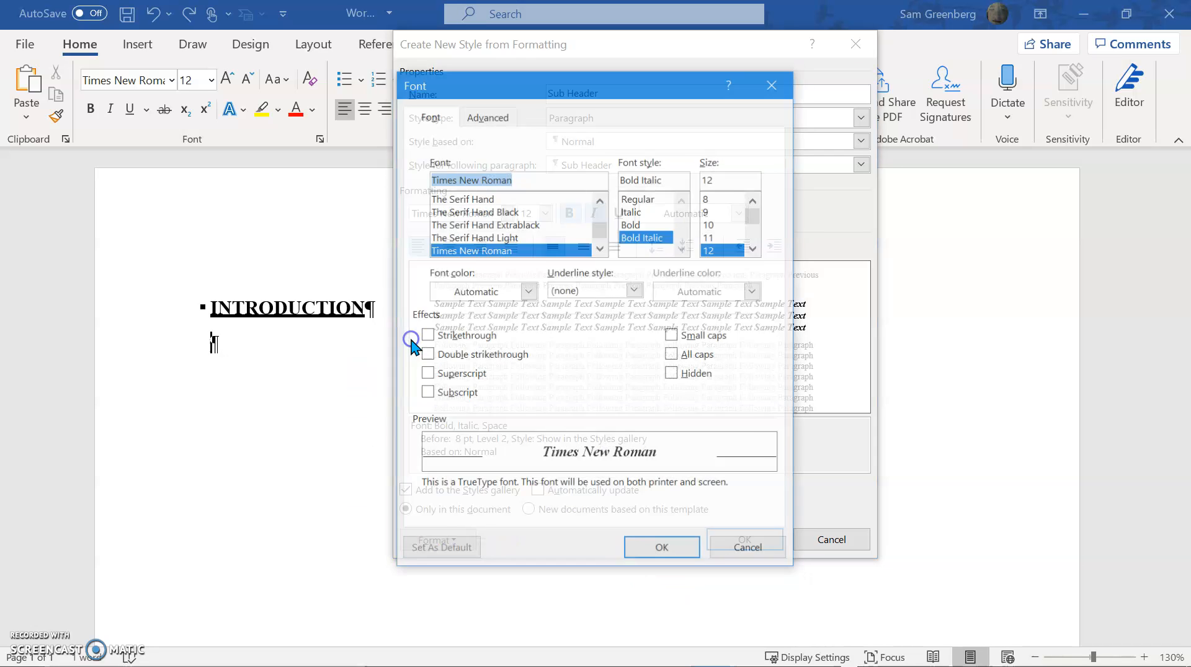
click(747, 547)
click(454, 540)
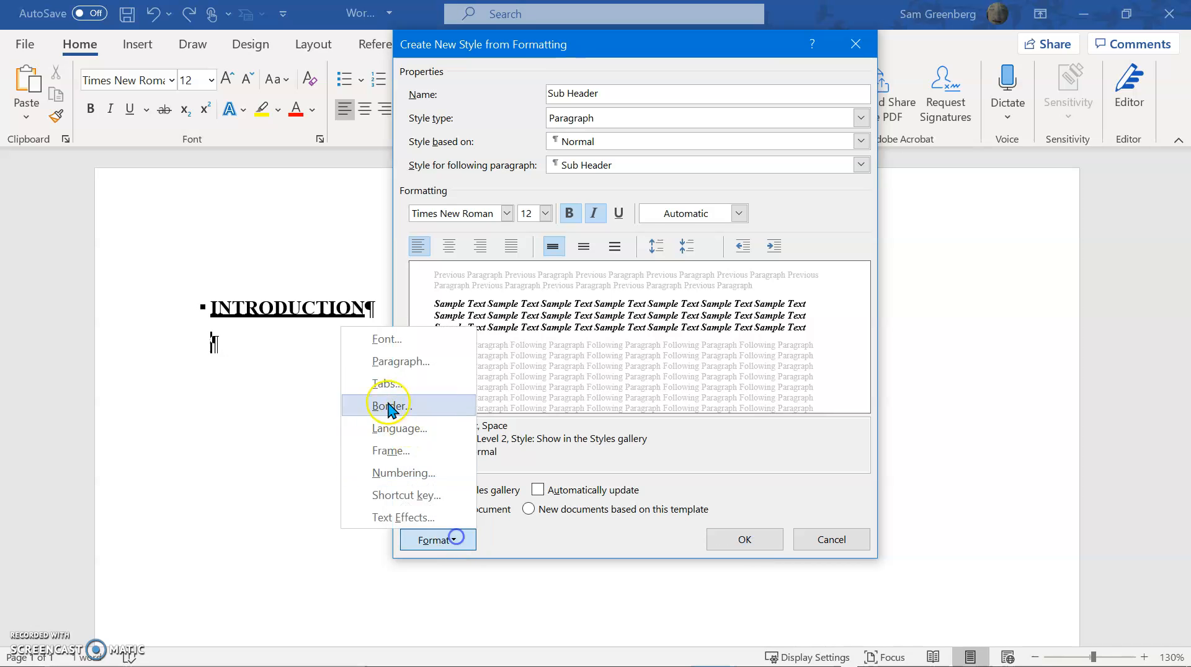
click(397, 362)
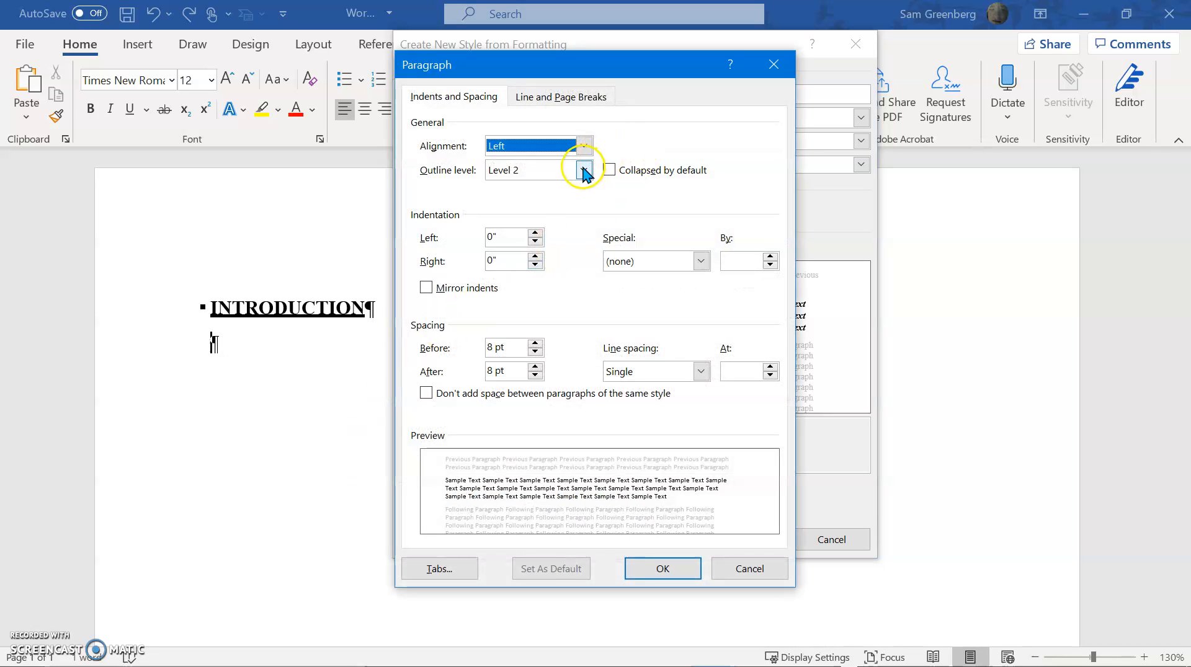
click(659, 568)
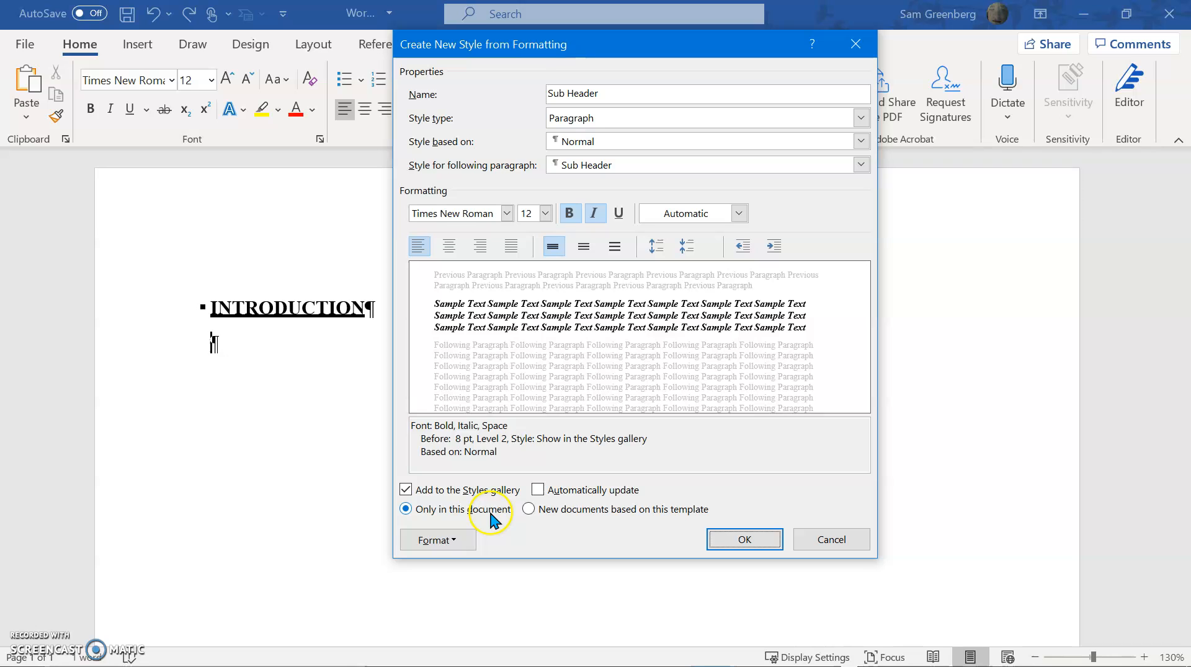
Make the Sub Header style available in new documents based on this template and save it
click(594, 514)
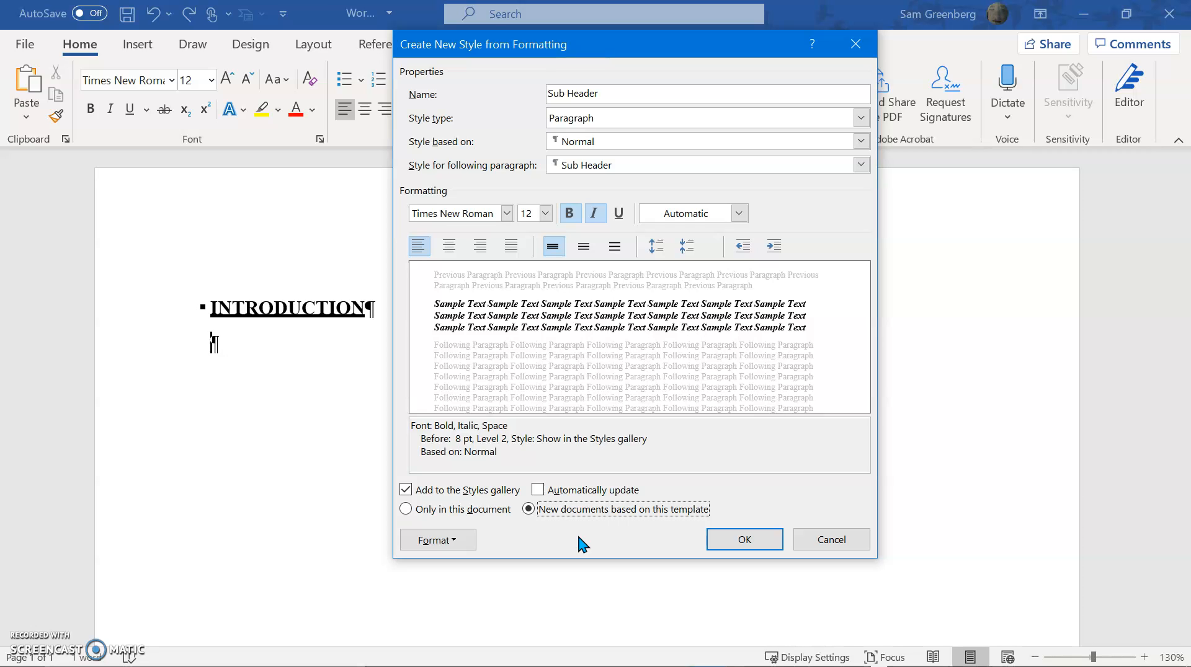
click(722, 545)
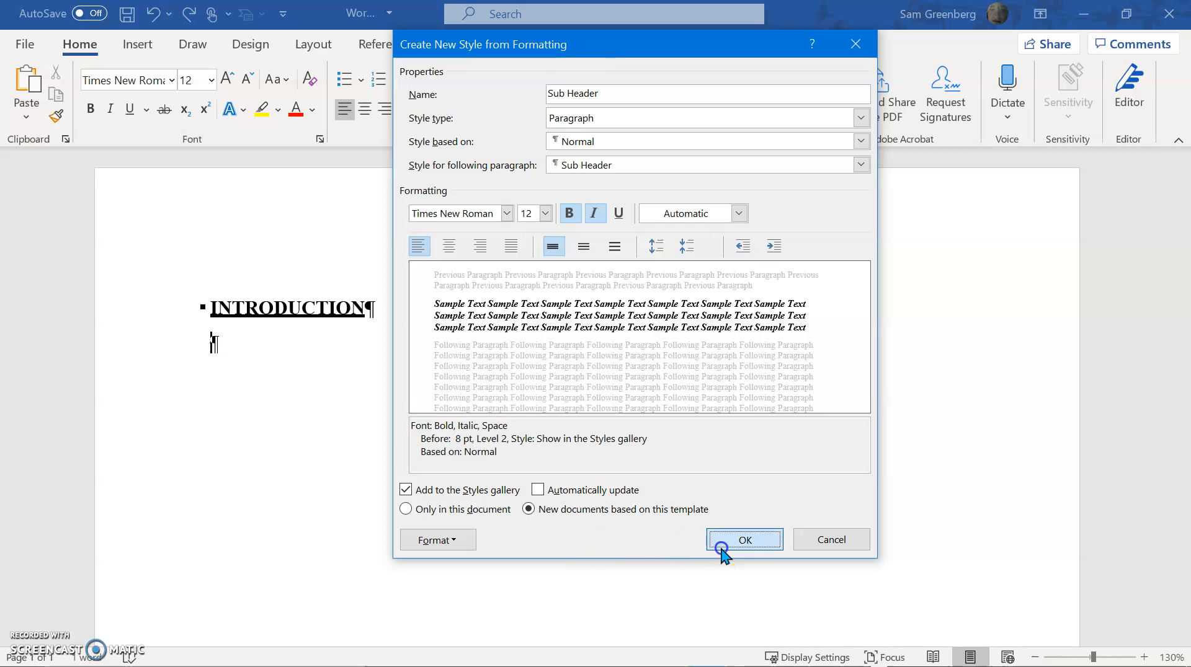
Enter the sample text Sub Header below the heading, and replace the heading text INTRODUCTION with MAIN HEADER
text(S)
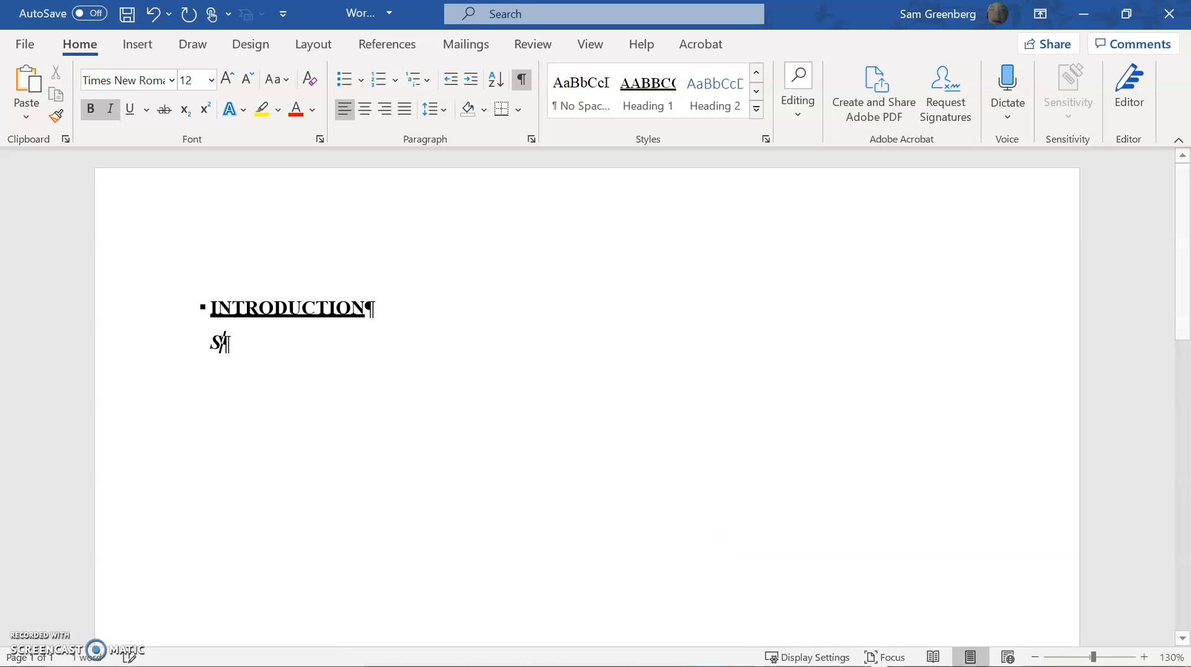
text(ub Header)
click(302, 313)
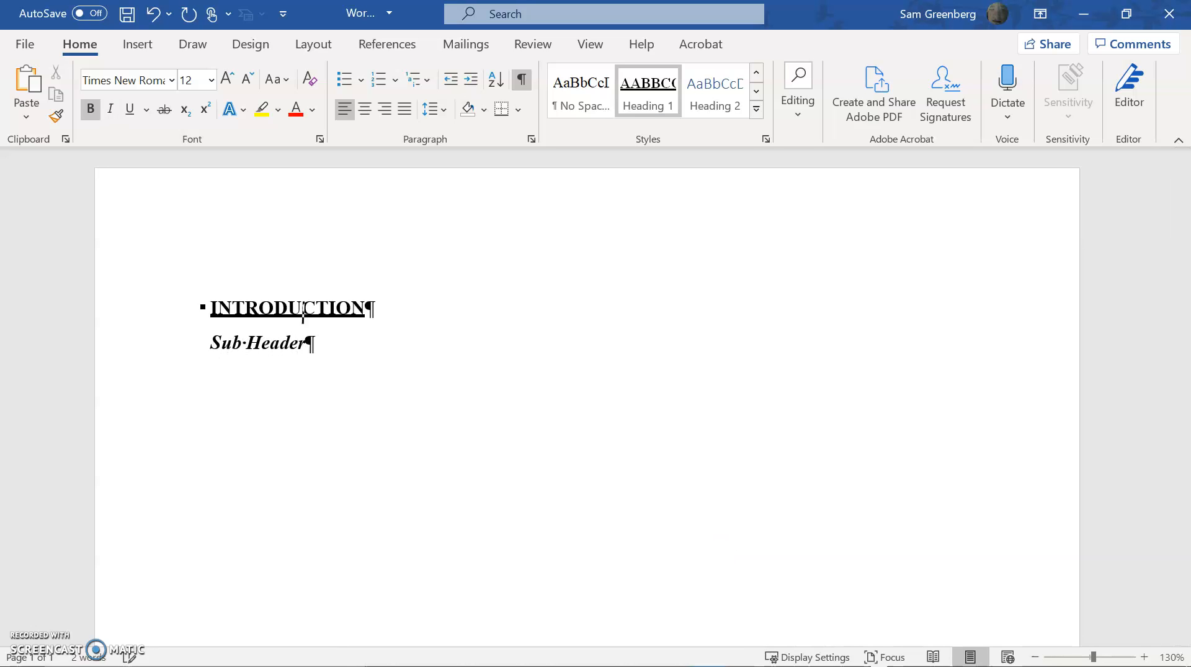
key(shift+Home)
text(MAIN HE)
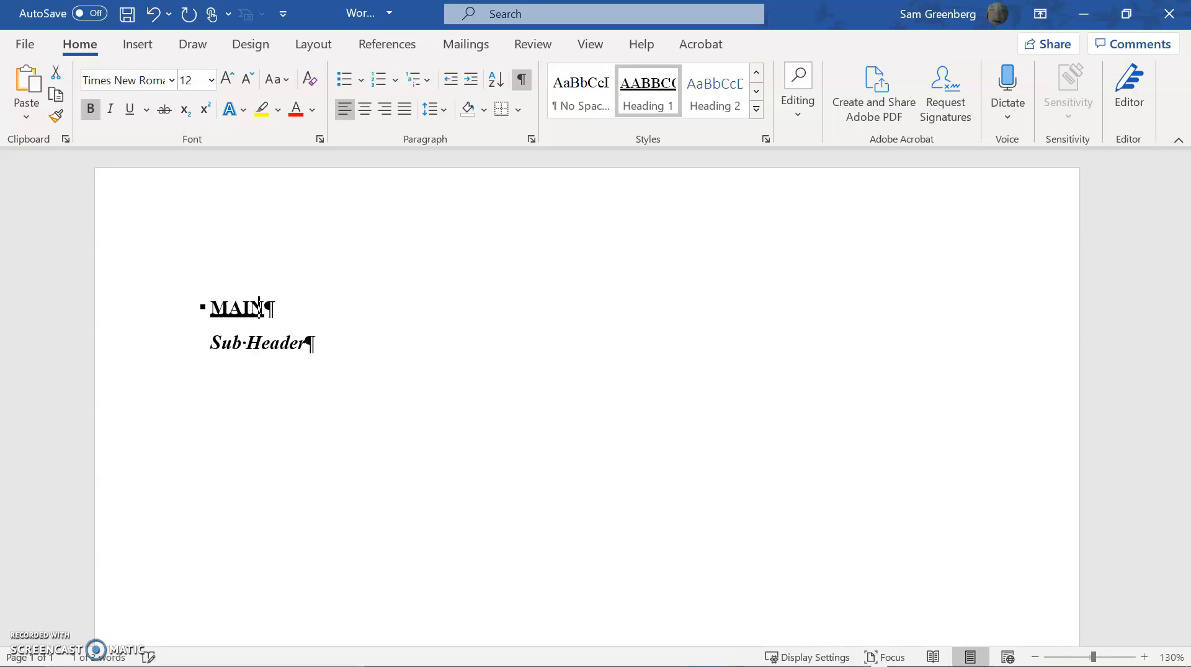
click(213, 342)
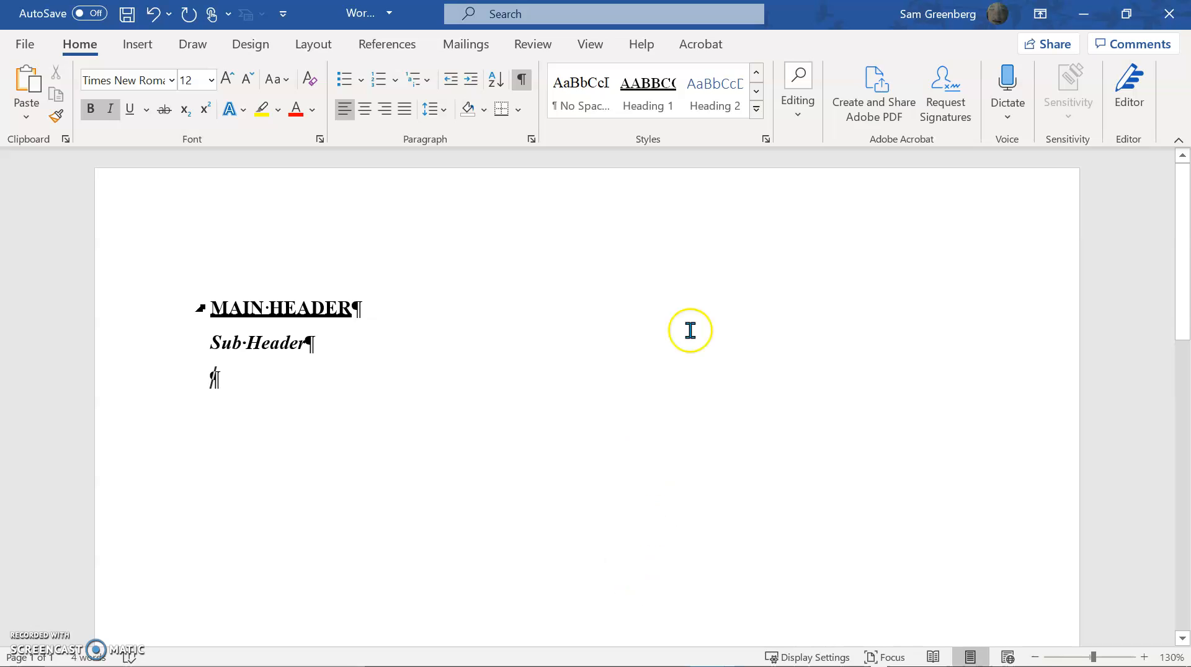
Start a new Paragraph style named Figure Label and make it available in new documents based on this template
click(766, 142)
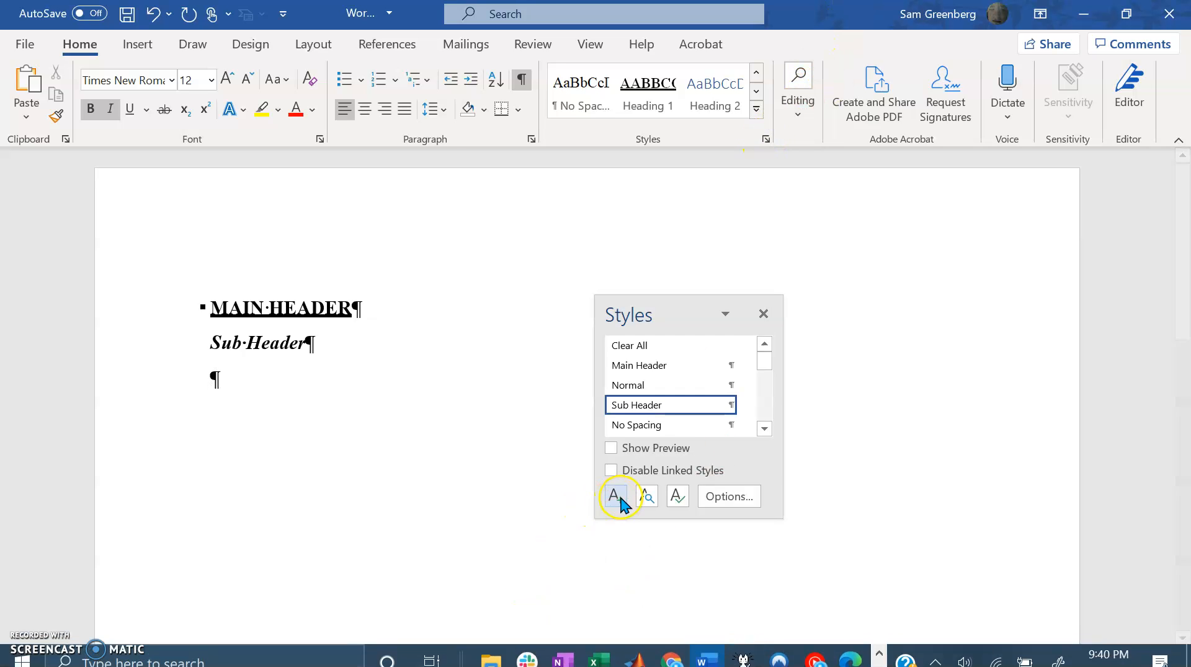
click(617, 498)
click(595, 118)
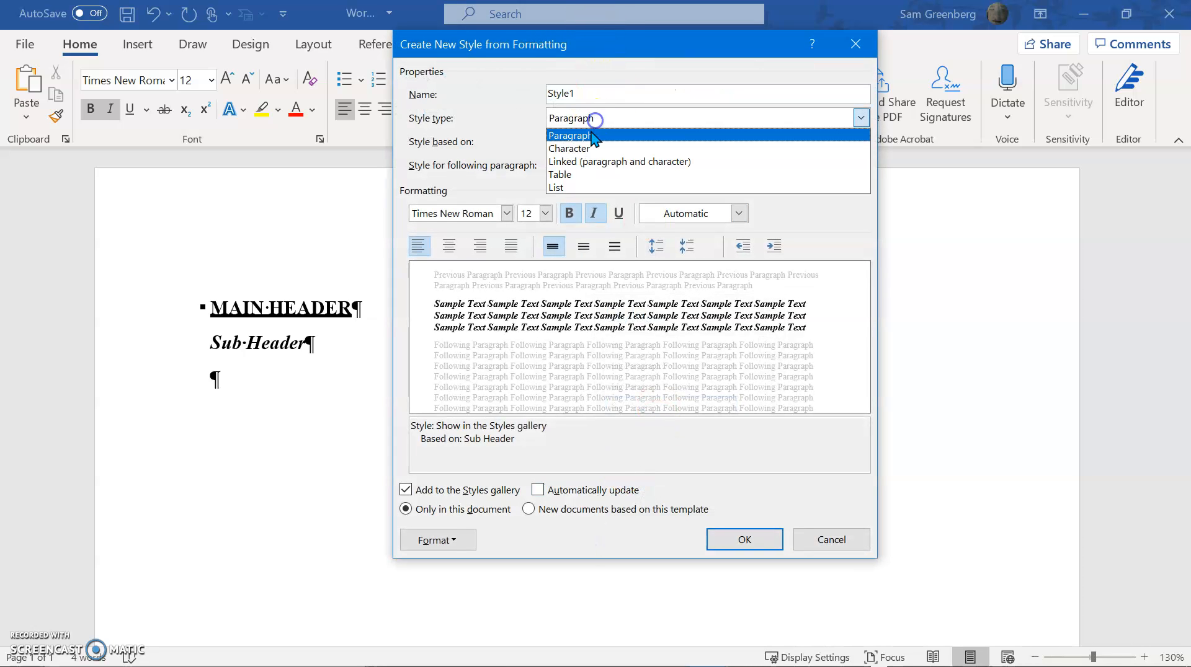
click(571, 135)
double_click(584, 93)
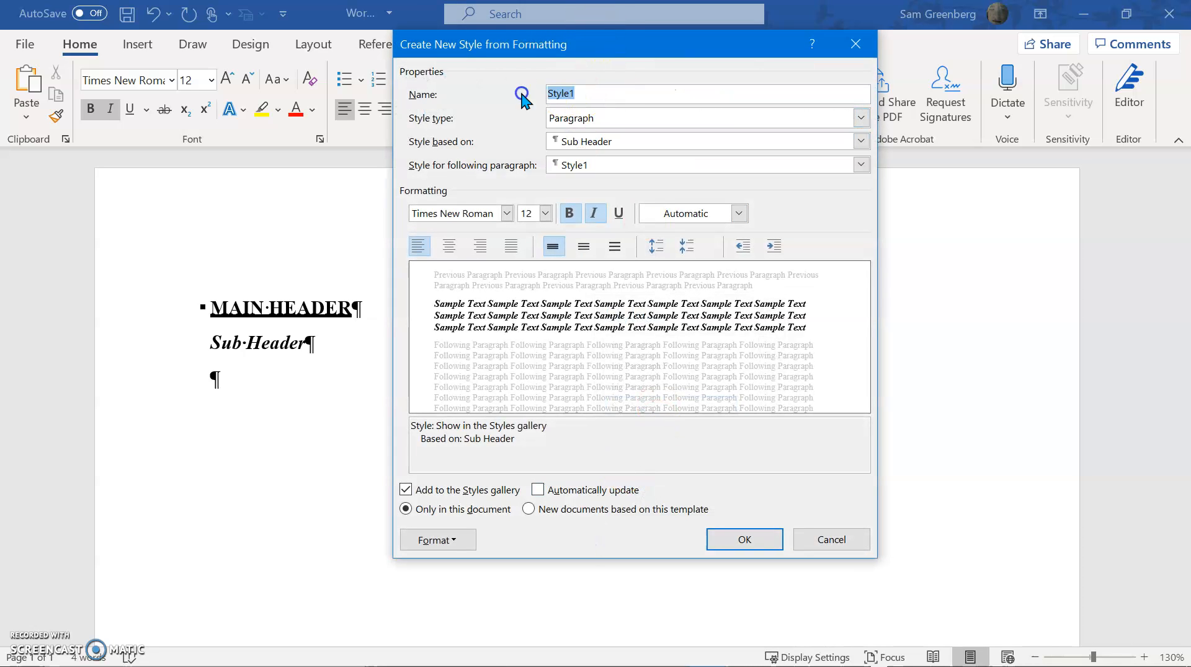
text(Figure Label)
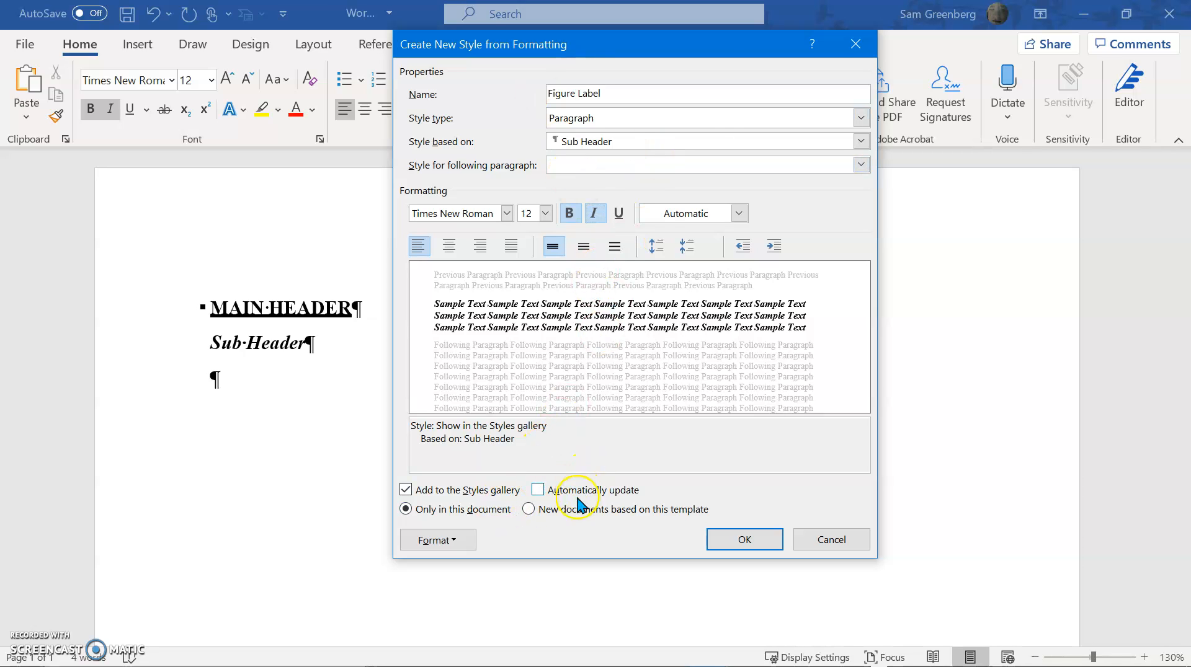
click(594, 509)
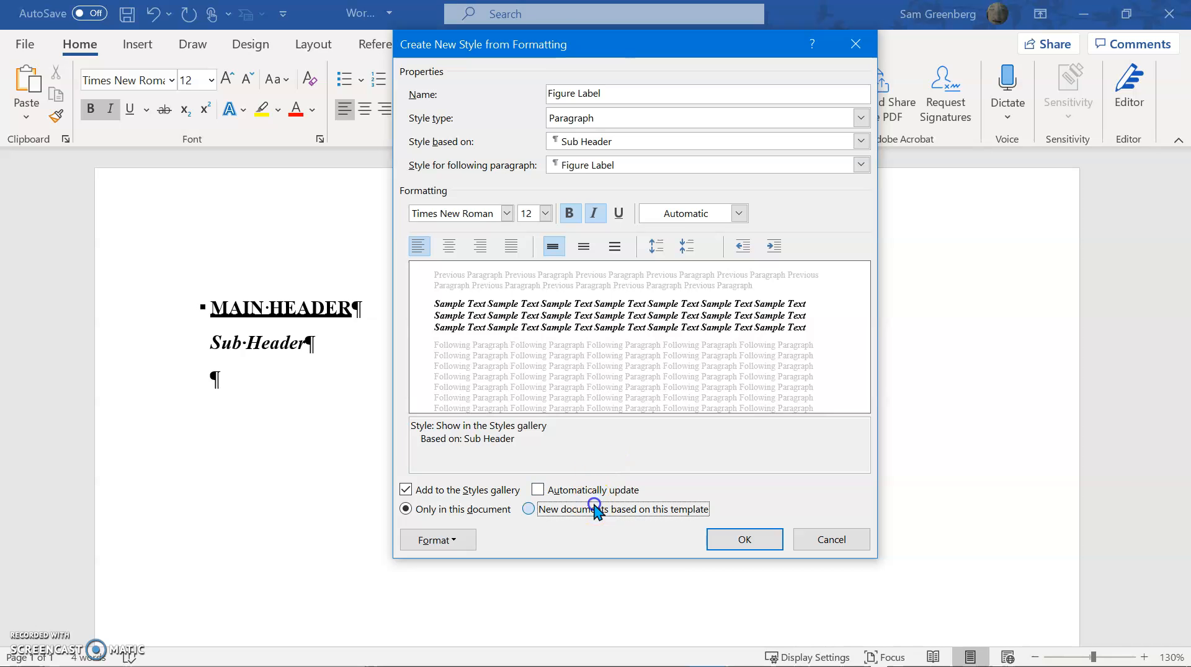
Set the Figure Label style's font style to Italic and center its alignment
click(456, 540)
click(402, 340)
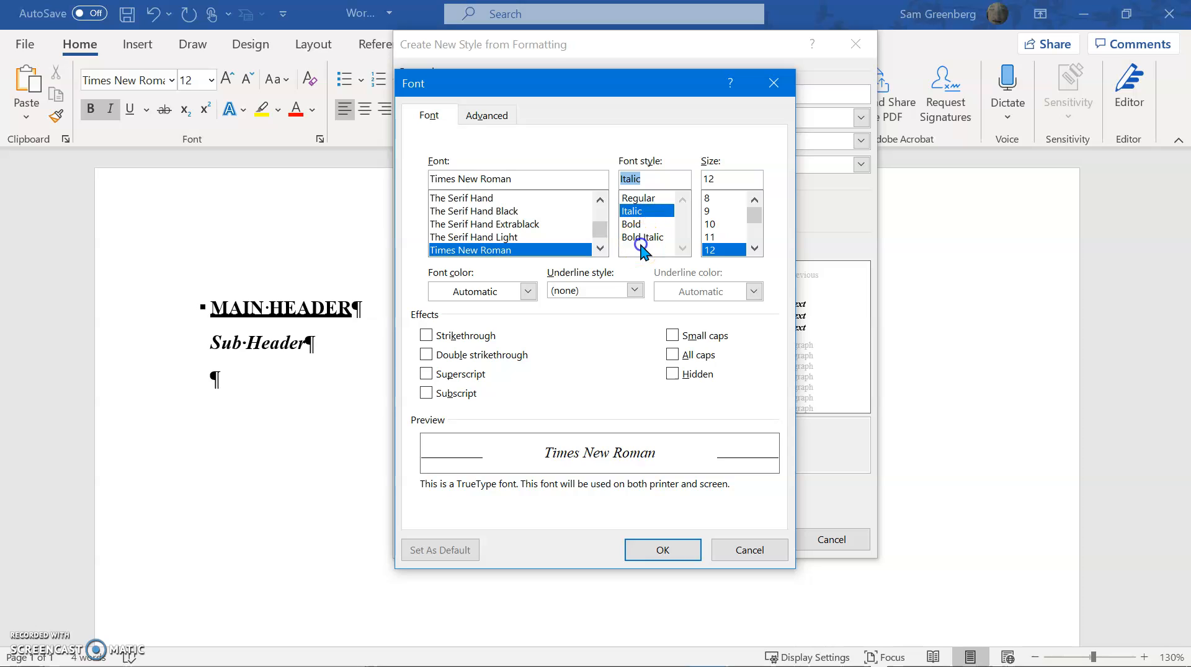
click(641, 241)
click(648, 225)
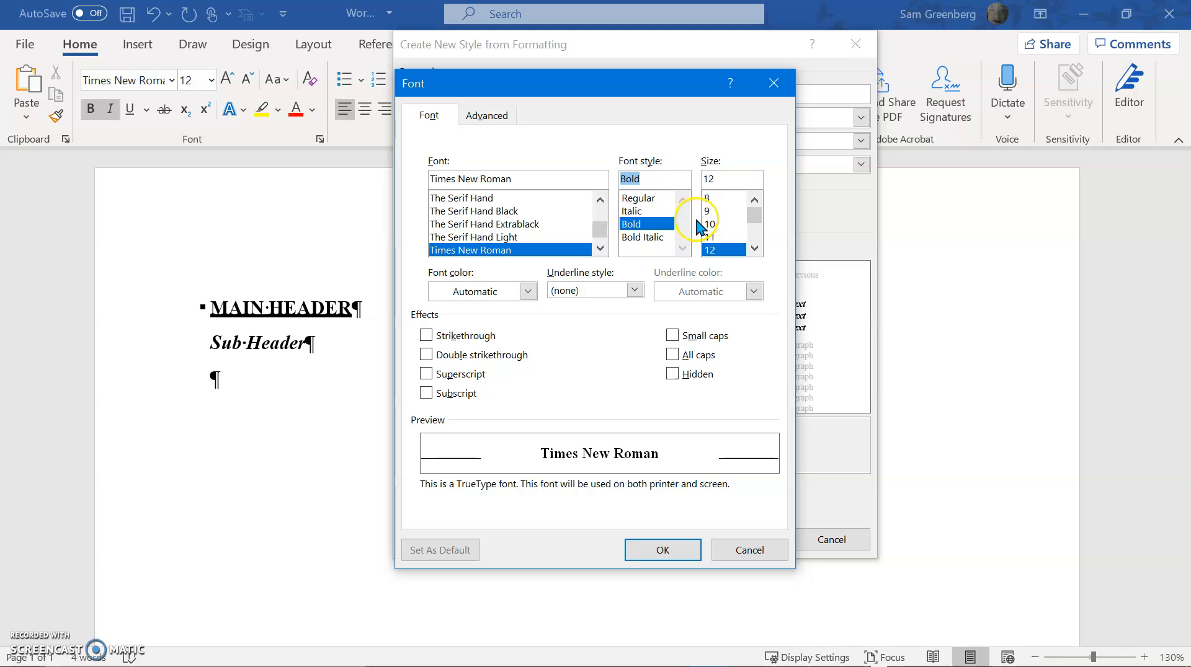
click(634, 213)
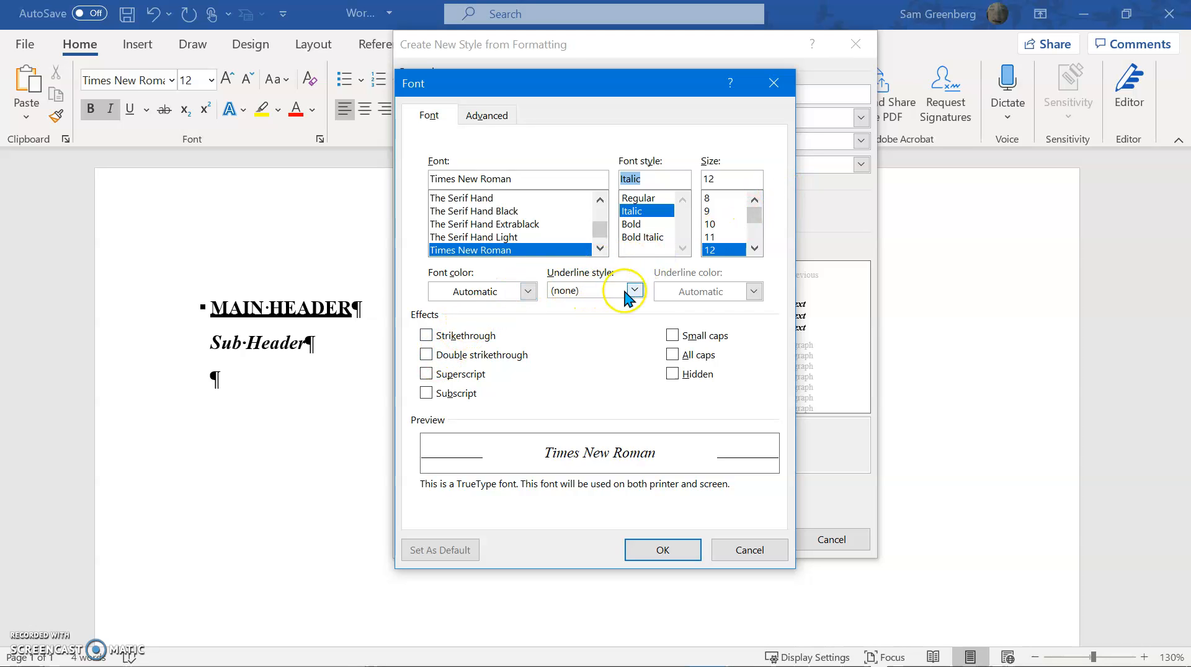
click(479, 113)
click(432, 116)
click(650, 551)
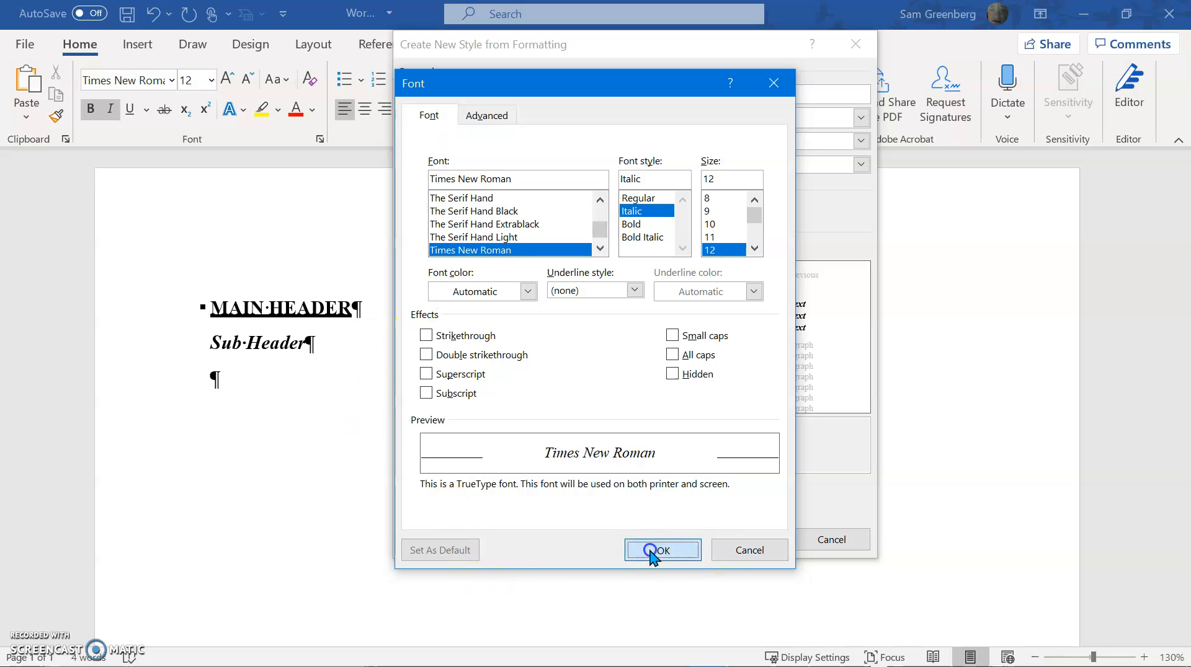
click(450, 246)
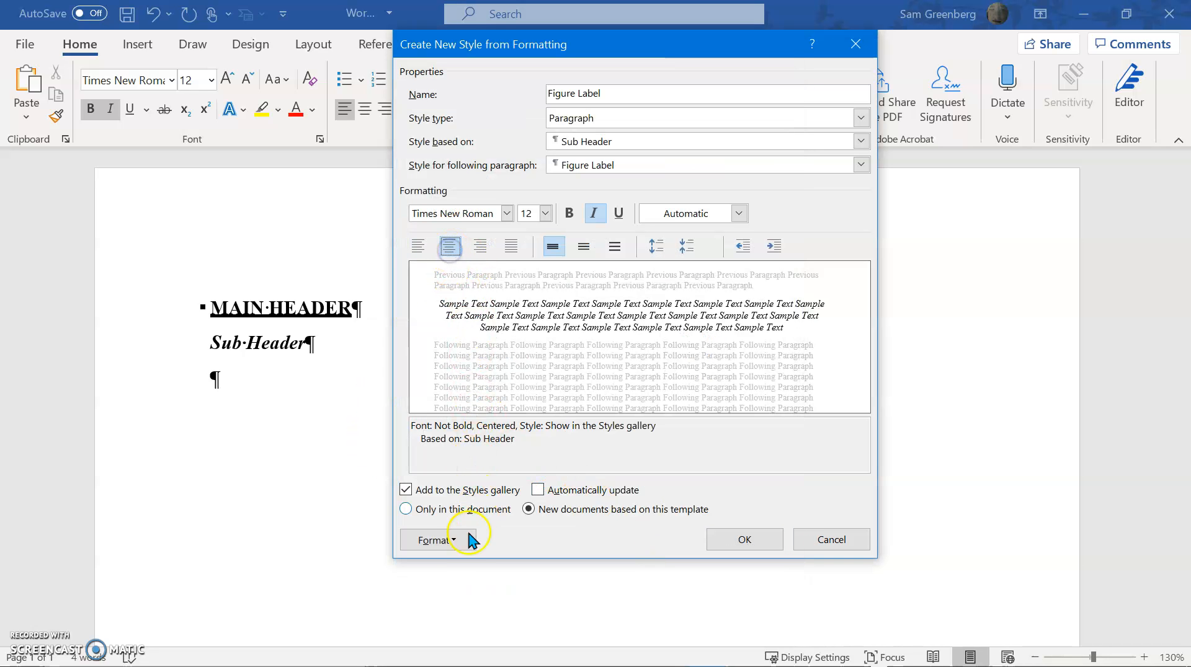
Set the Figure Label style's outline level to Level 3 and its paragraph spacing before to 0 pt
click(439, 541)
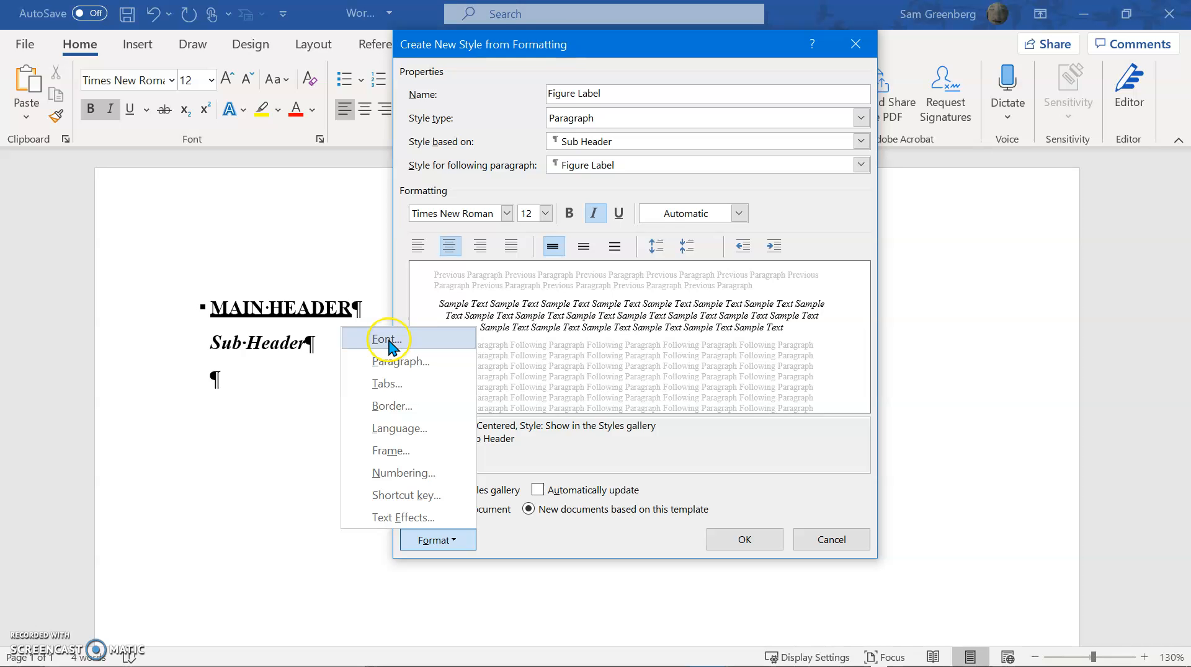
click(397, 362)
click(582, 170)
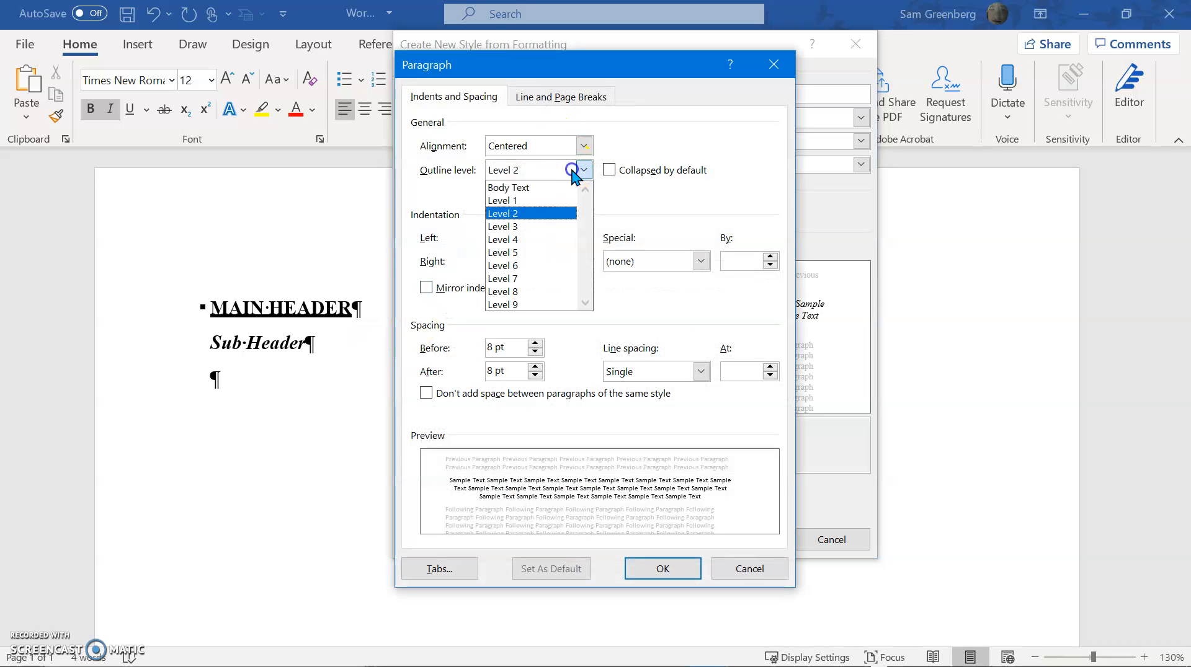
click(527, 227)
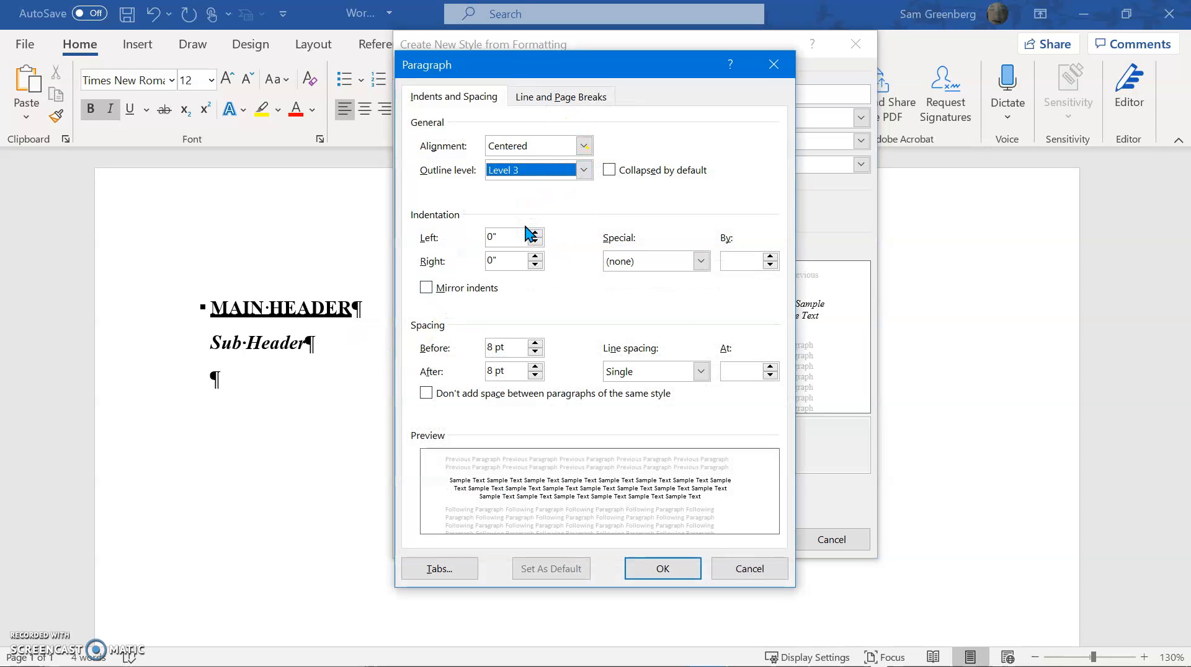
click(523, 351)
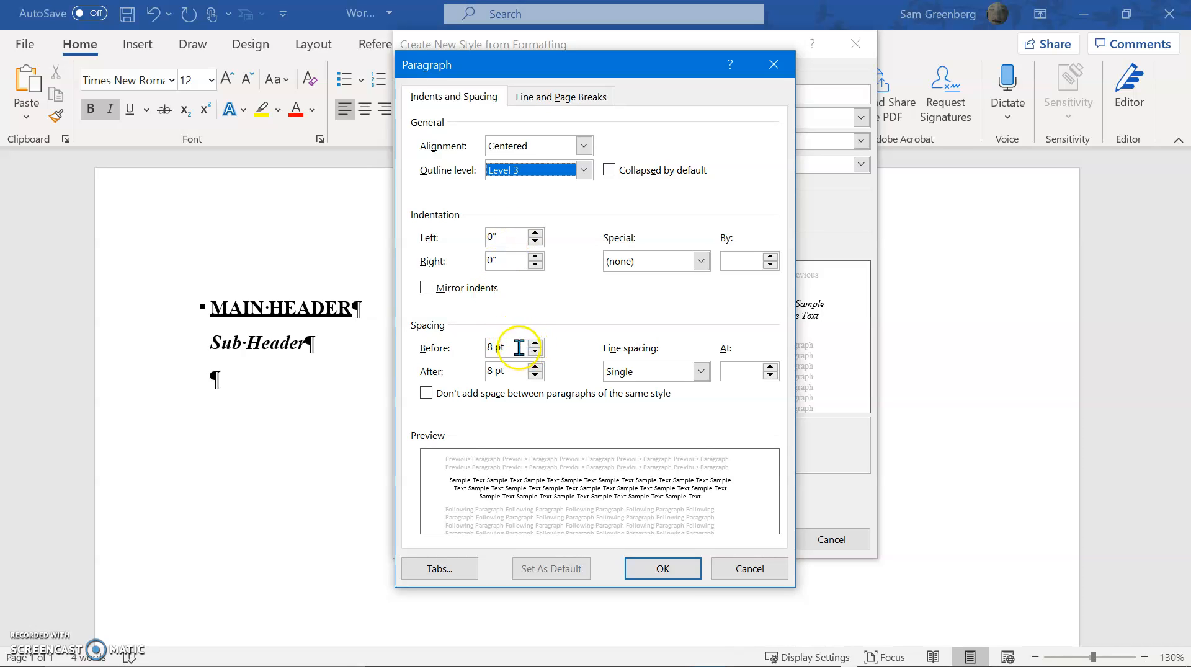
drag(519, 348, 475, 344)
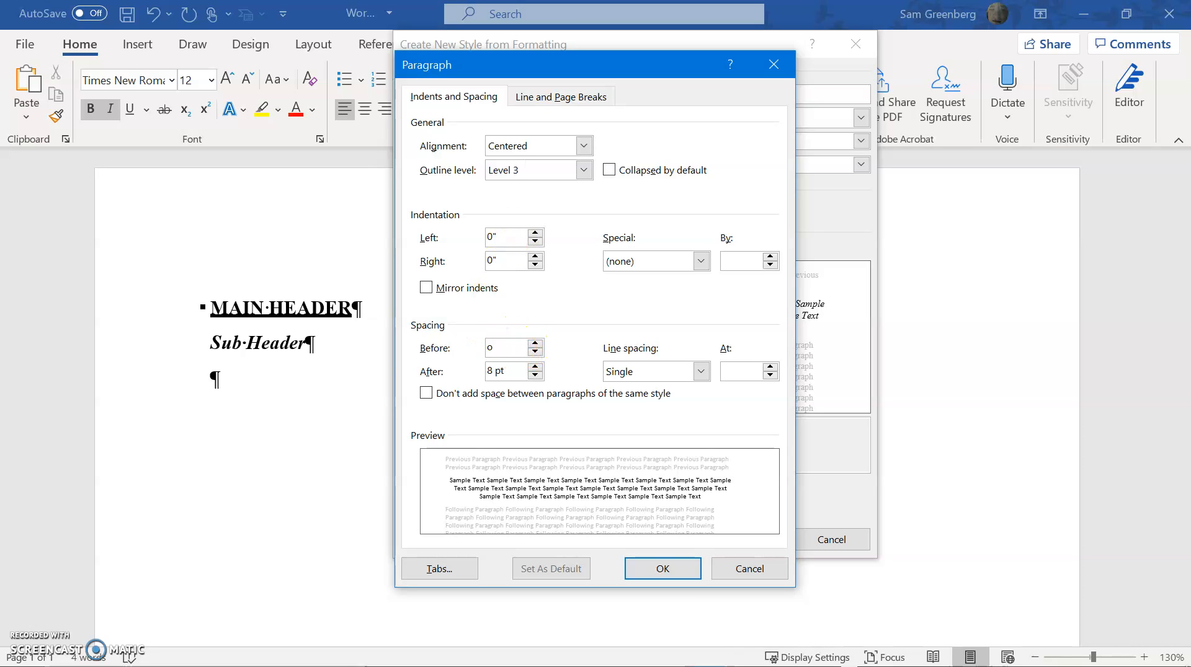
text(0)
key(Return)
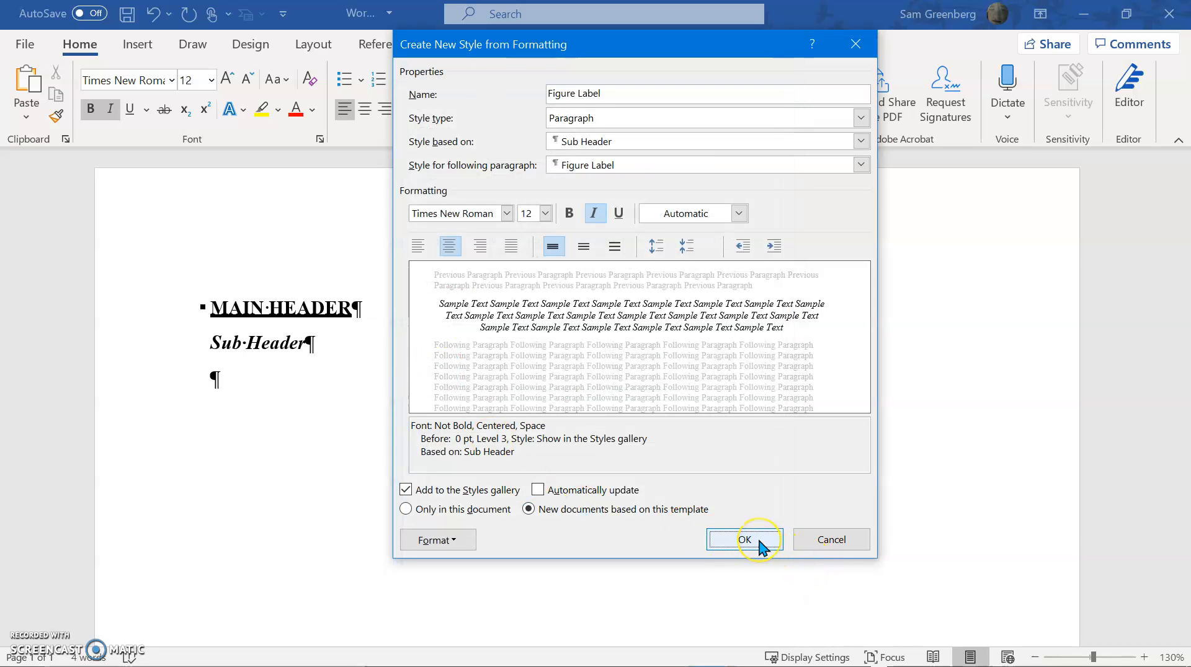
Base the Figure Label style on (no style), check its paragraph settings and save the style
click(624, 137)
click(611, 153)
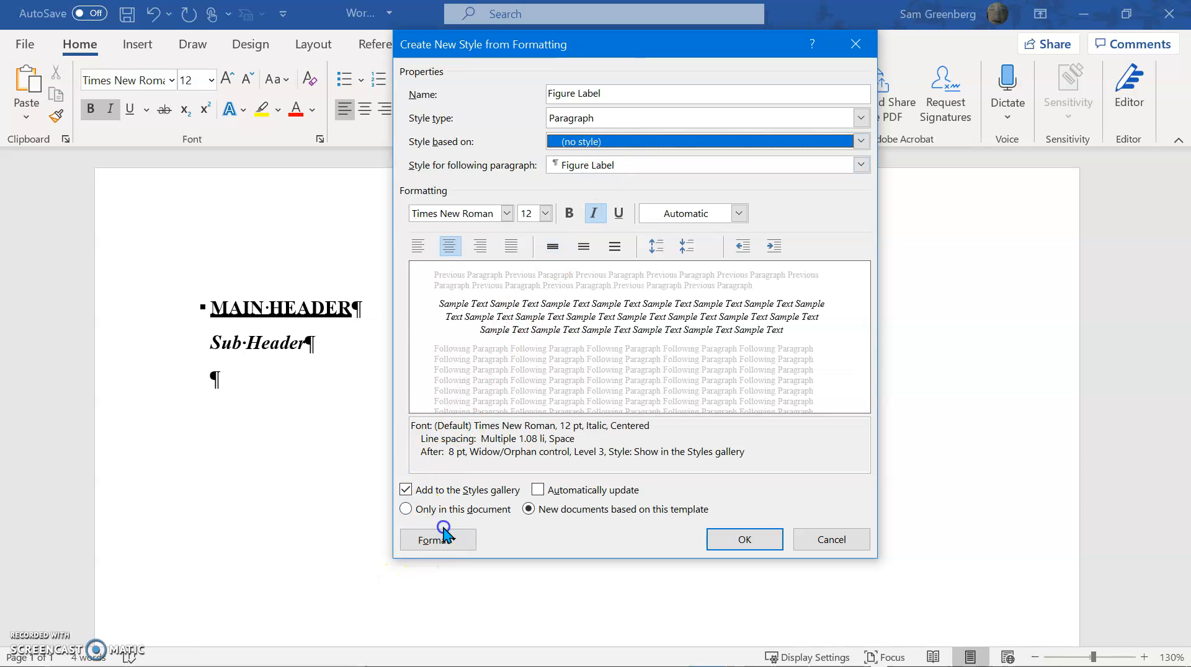
click(423, 538)
click(427, 361)
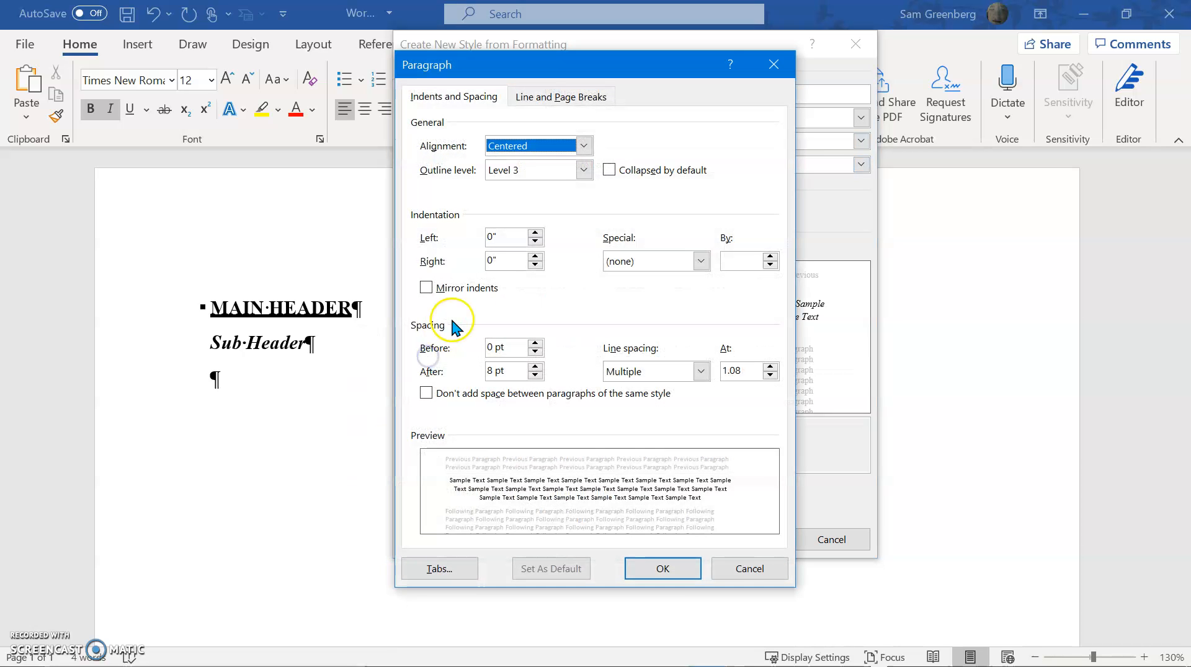
click(667, 570)
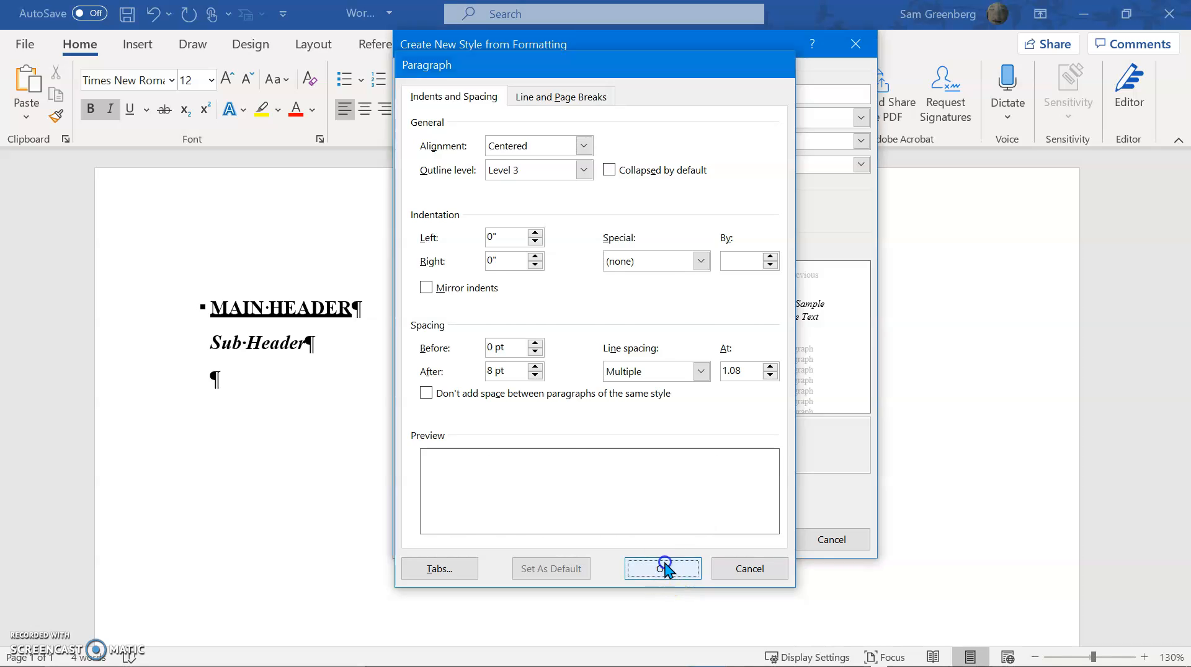
click(745, 539)
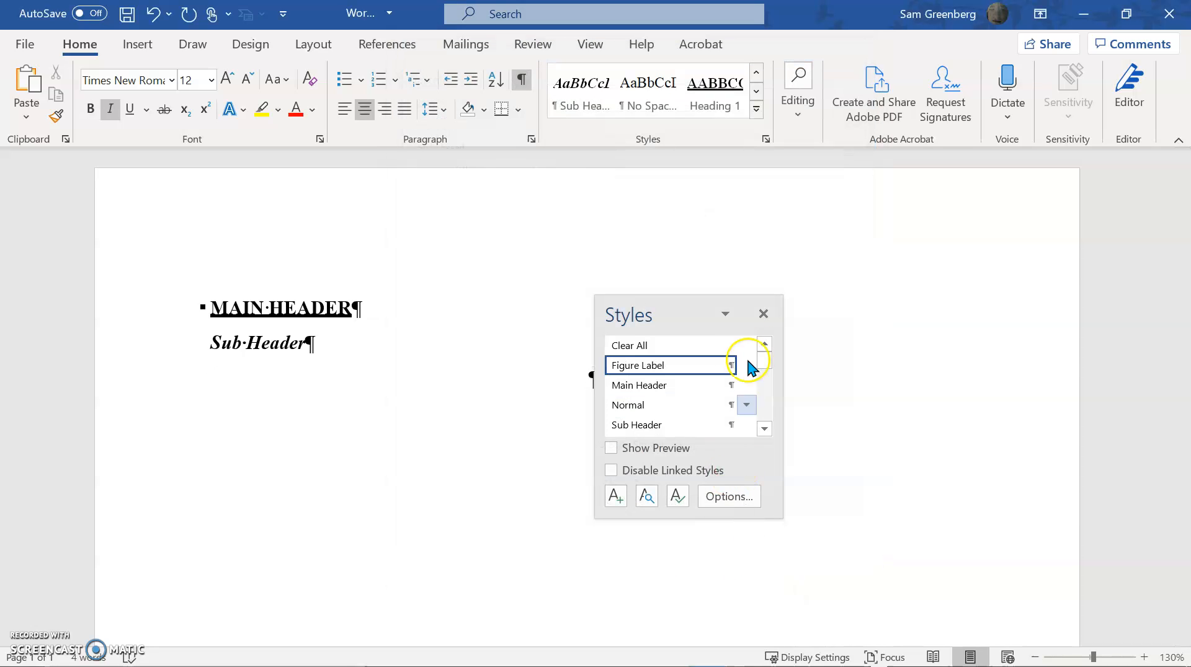
Enter the sample text Figure Label in the centered line below Sub Header
click(763, 311)
text(igure Label)
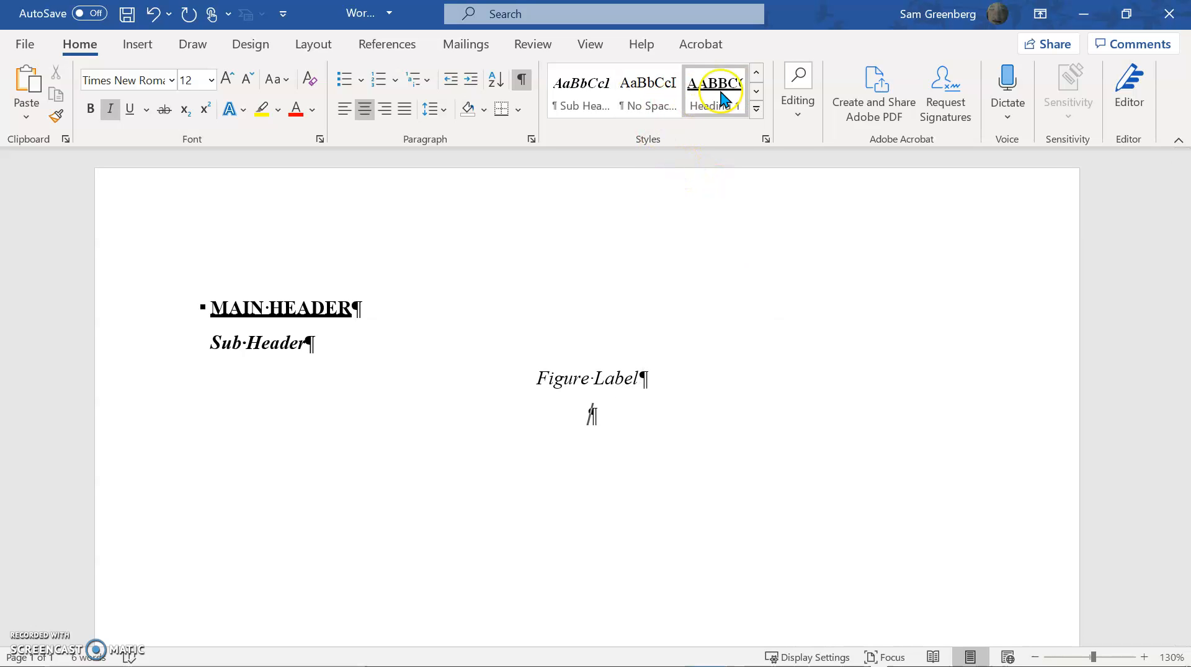
click(766, 139)
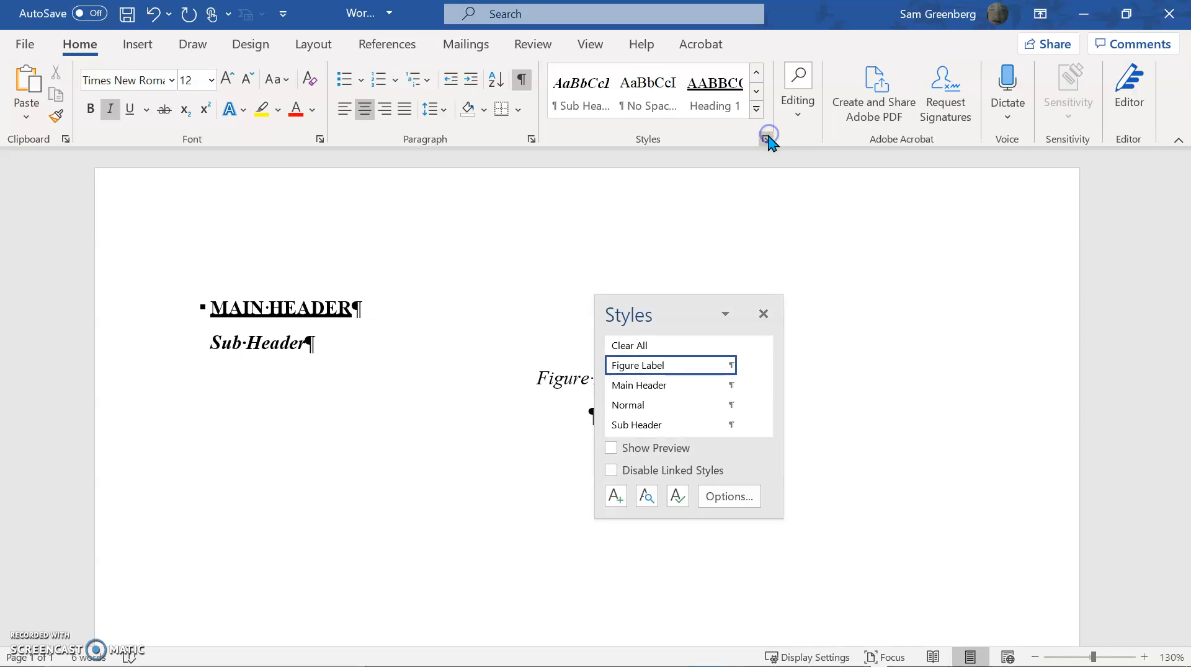
click(763, 314)
Start a new style named Table Label, based on (no style), with the style type Paragraph
click(757, 109)
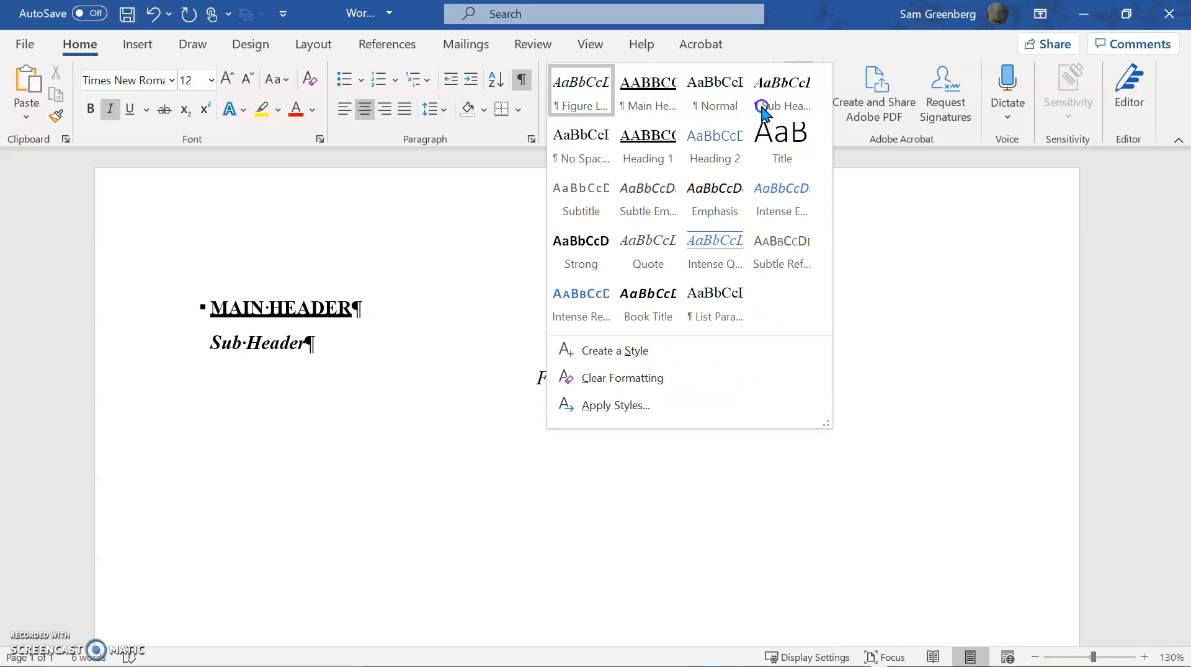
click(636, 341)
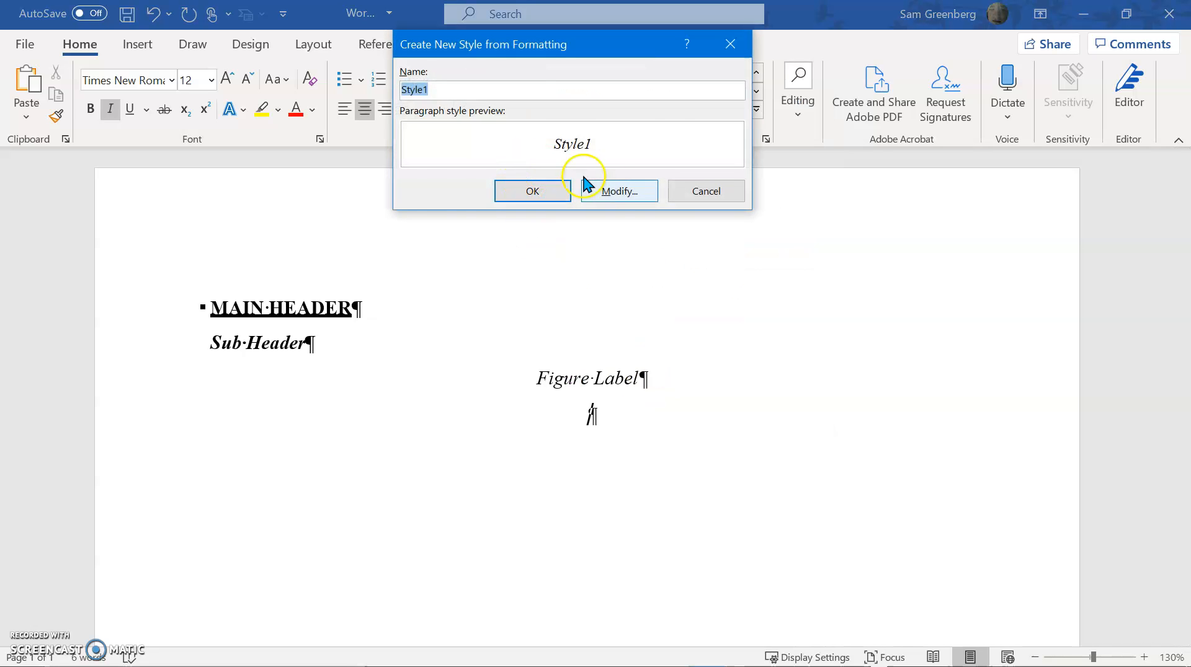
click(614, 190)
click(651, 141)
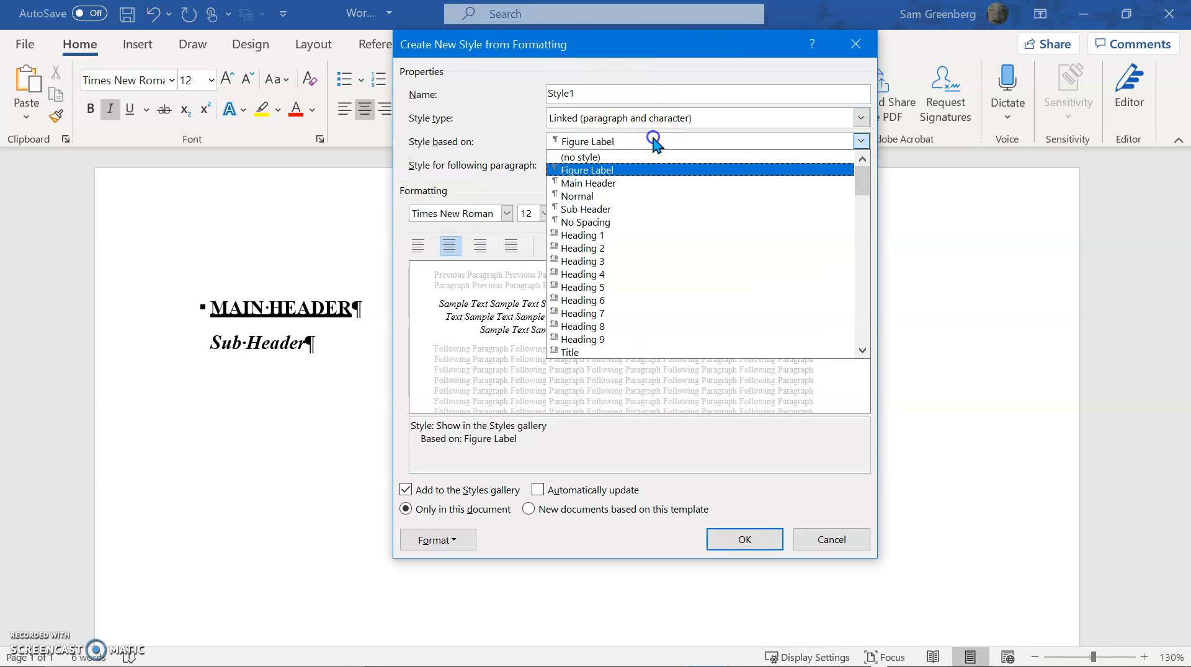
click(632, 152)
click(612, 94)
double_click(612, 94)
text(Table Lab)
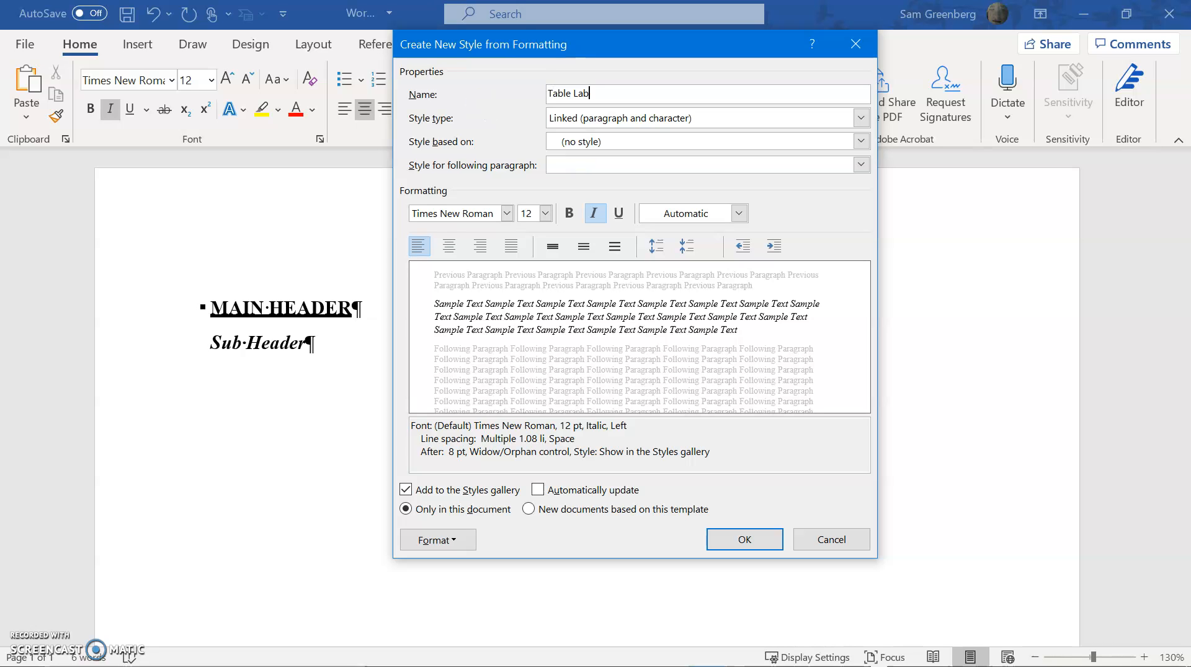
click(719, 118)
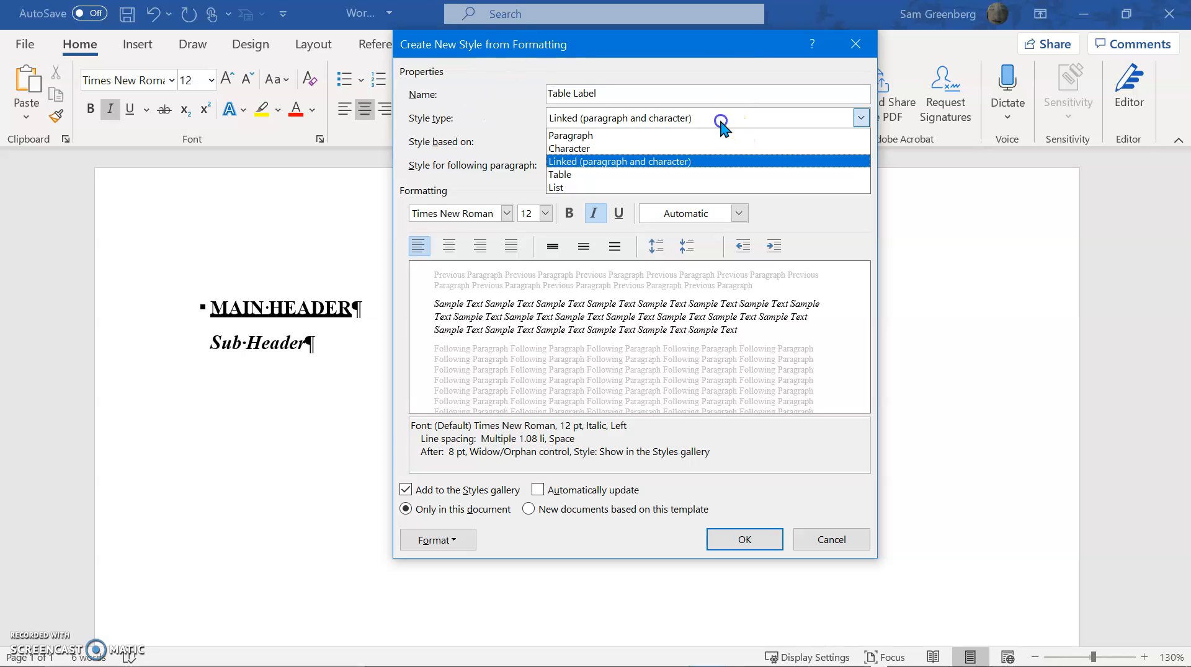
click(697, 153)
Set the Table Label style's font style to Regular
click(438, 539)
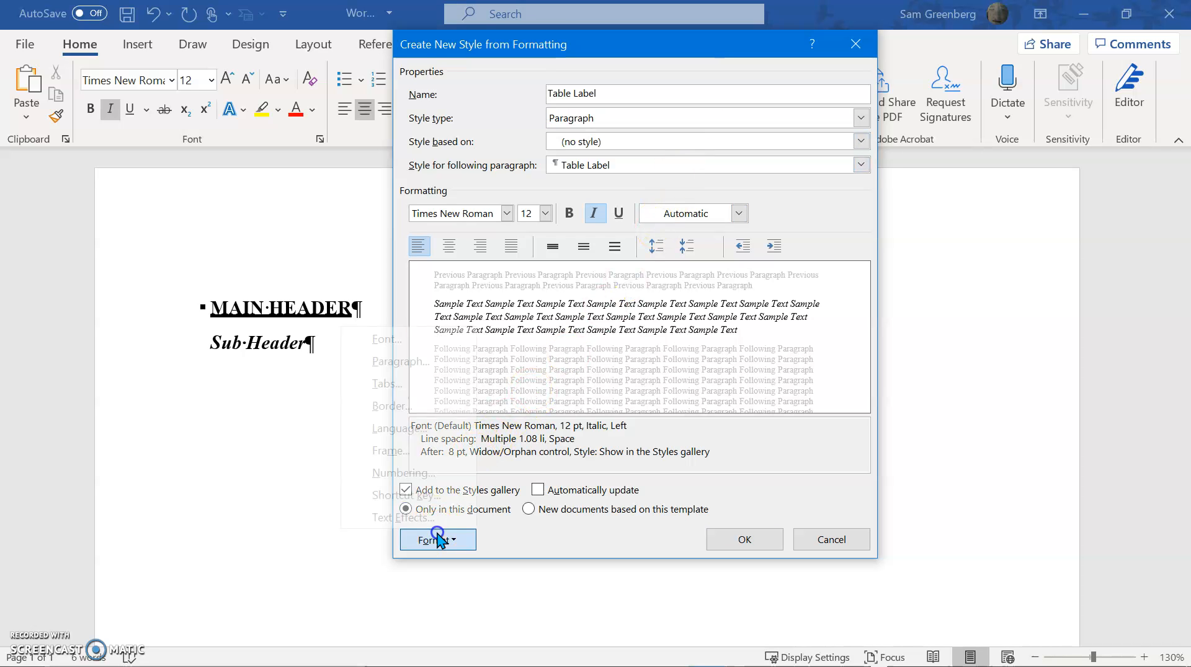
click(404, 335)
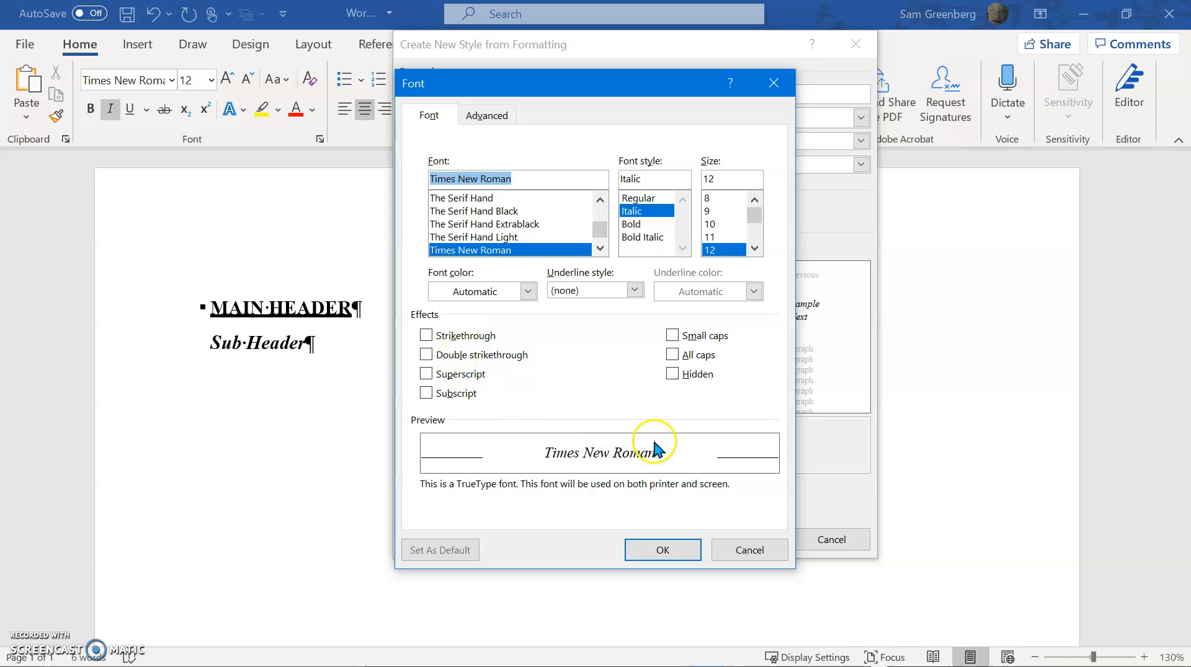
click(648, 199)
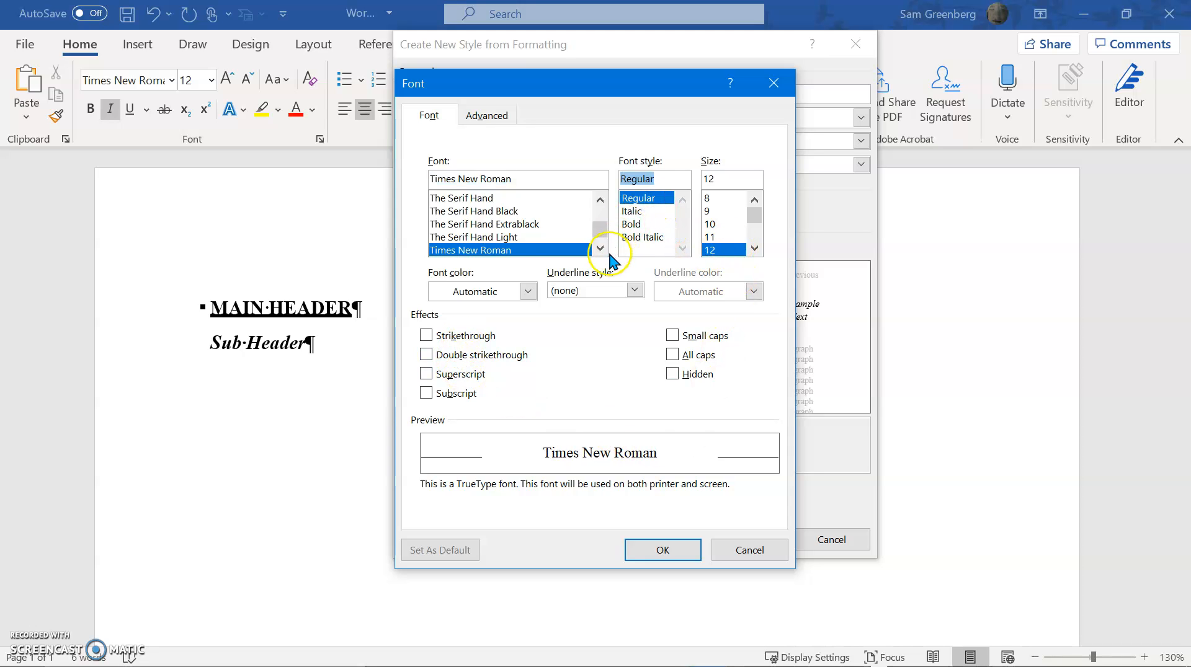
click(512, 118)
click(652, 548)
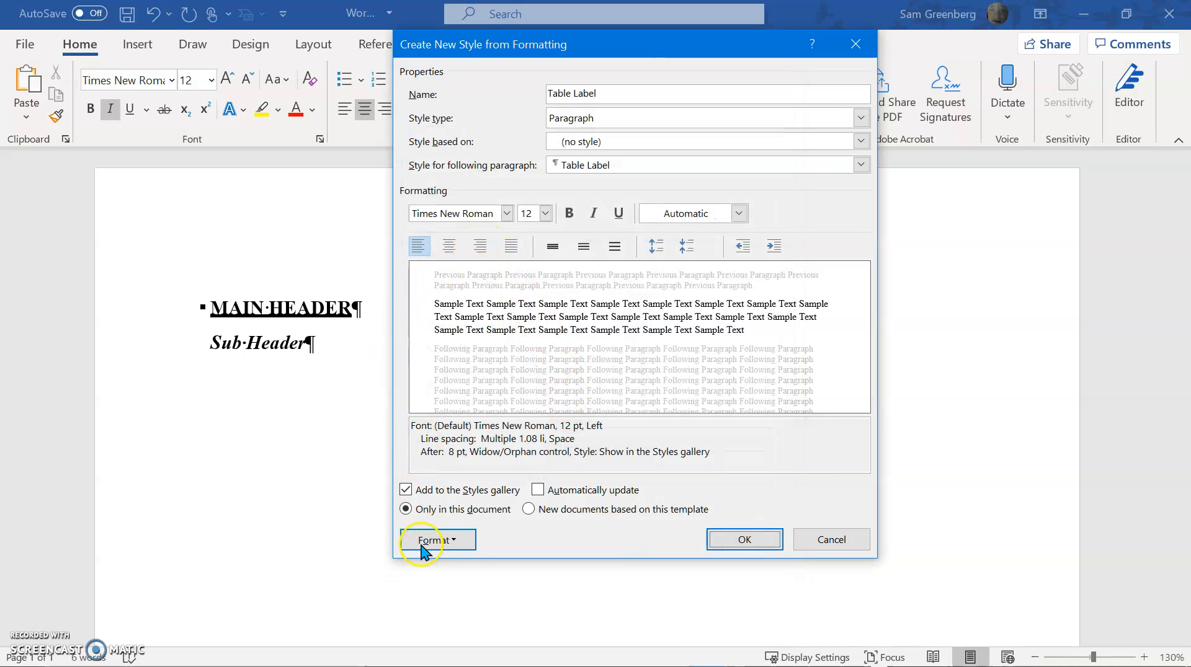
Set the Table Label style's paragraph spacing after to 0 pt
click(422, 549)
click(412, 362)
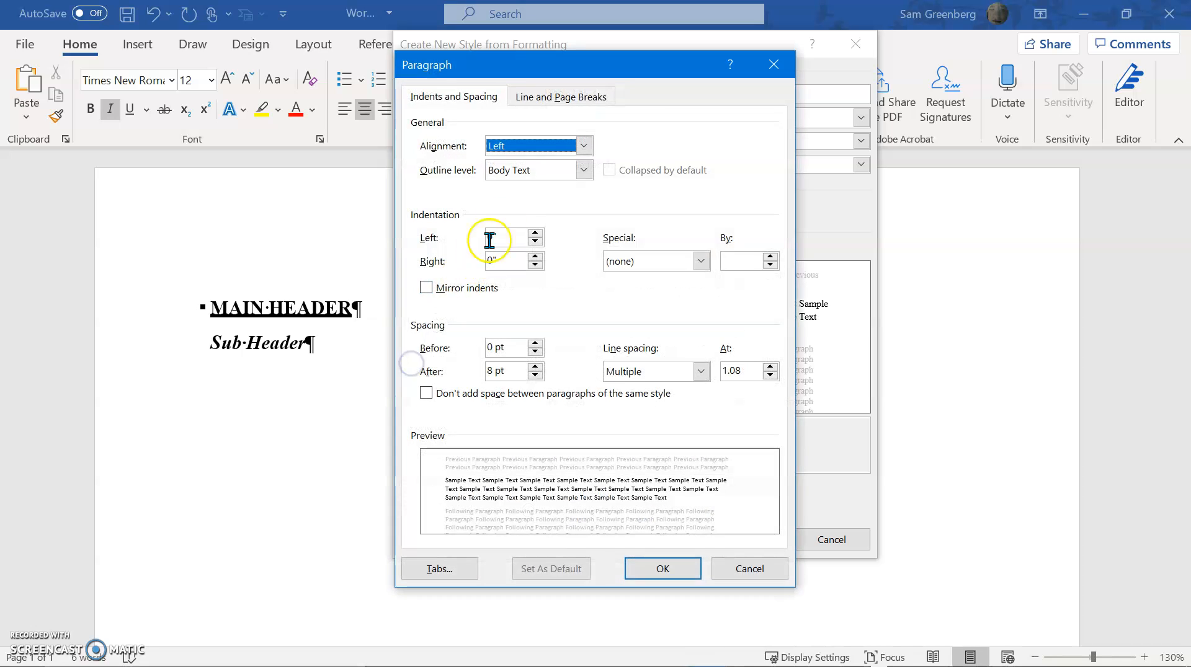
click(534, 376)
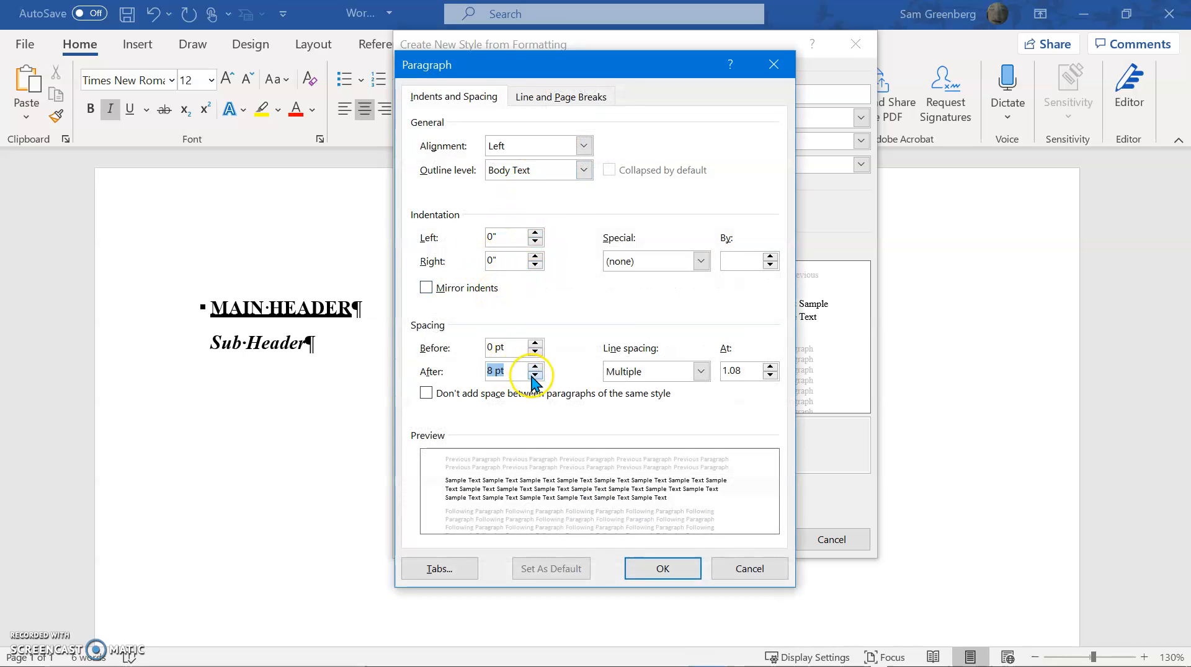
text(0)
key(Return)
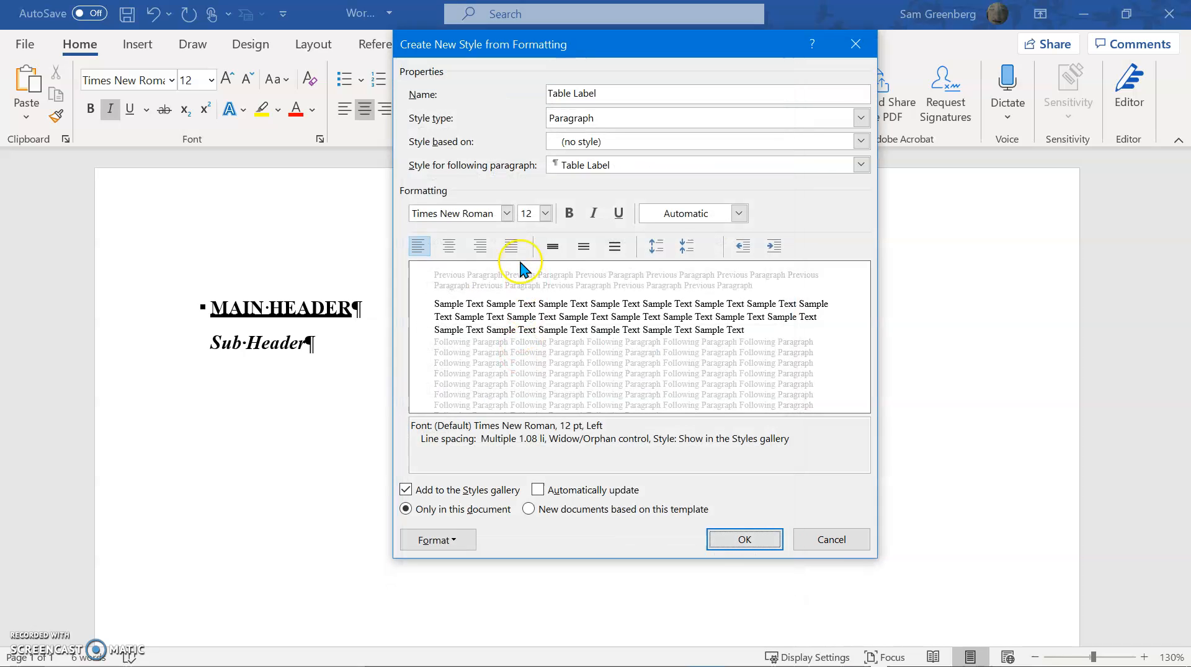
Give the Table Label style single line spacing and centered alignment, and save the style
click(667, 253)
click(685, 246)
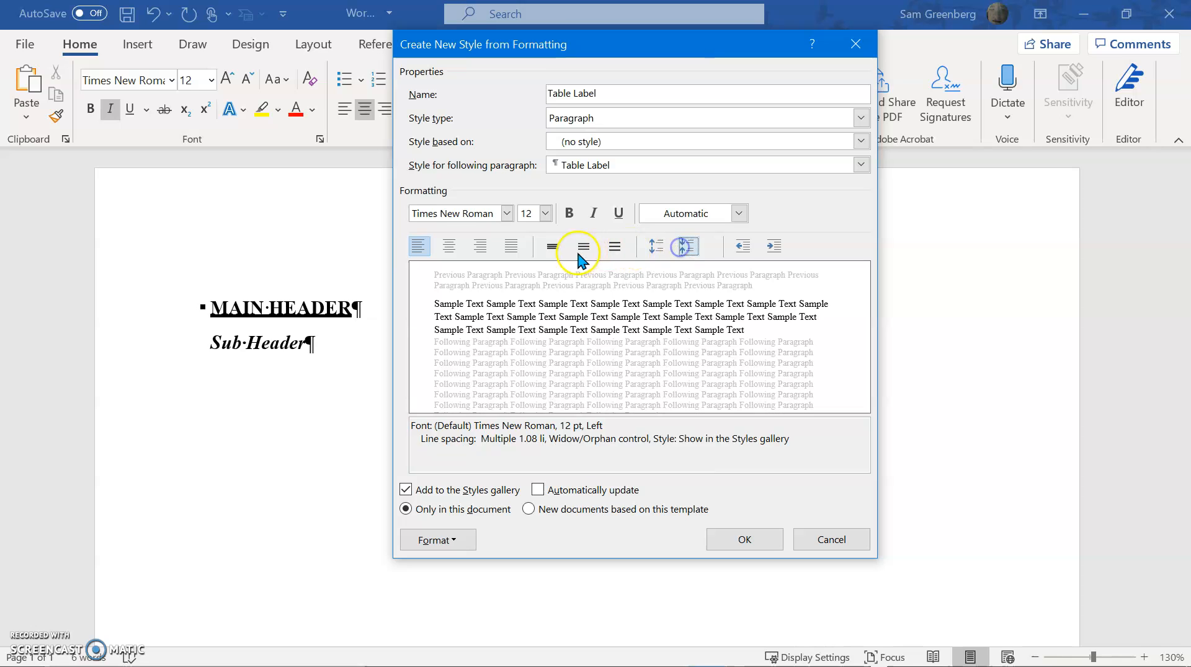
click(584, 248)
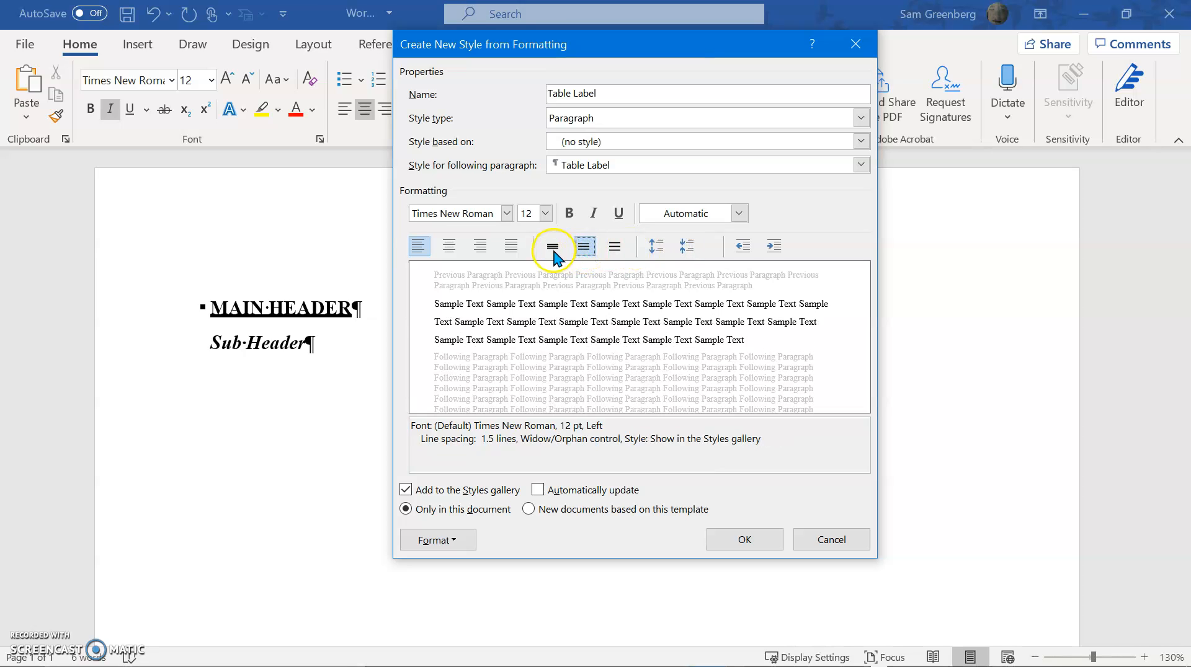
click(552, 248)
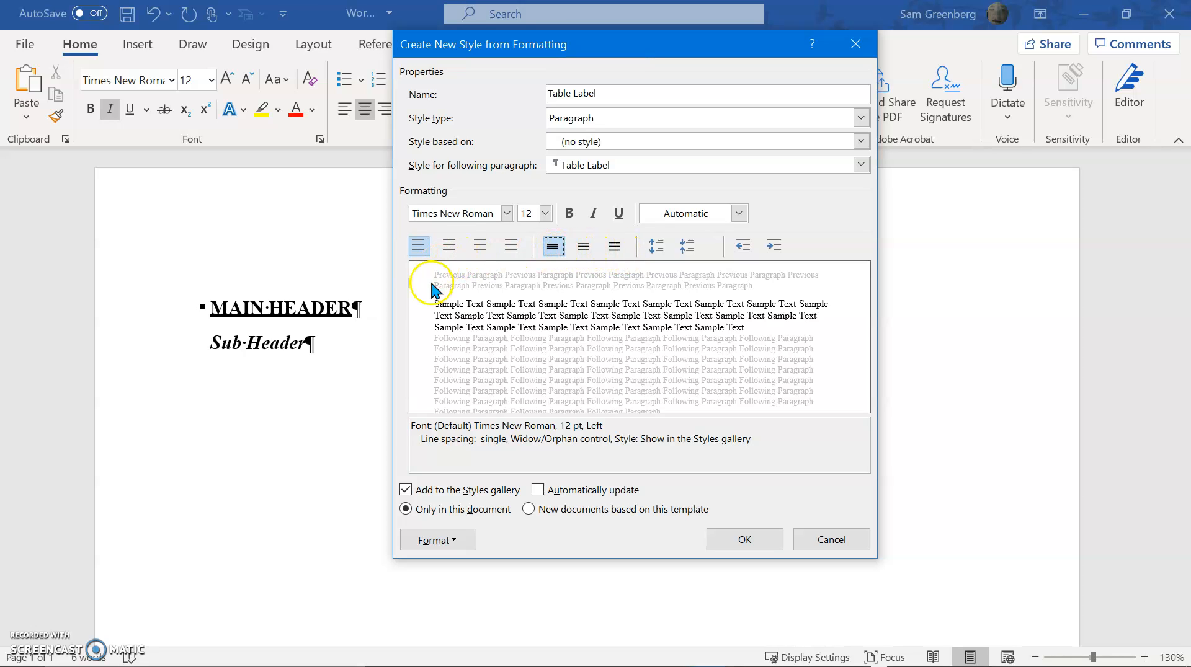
click(457, 248)
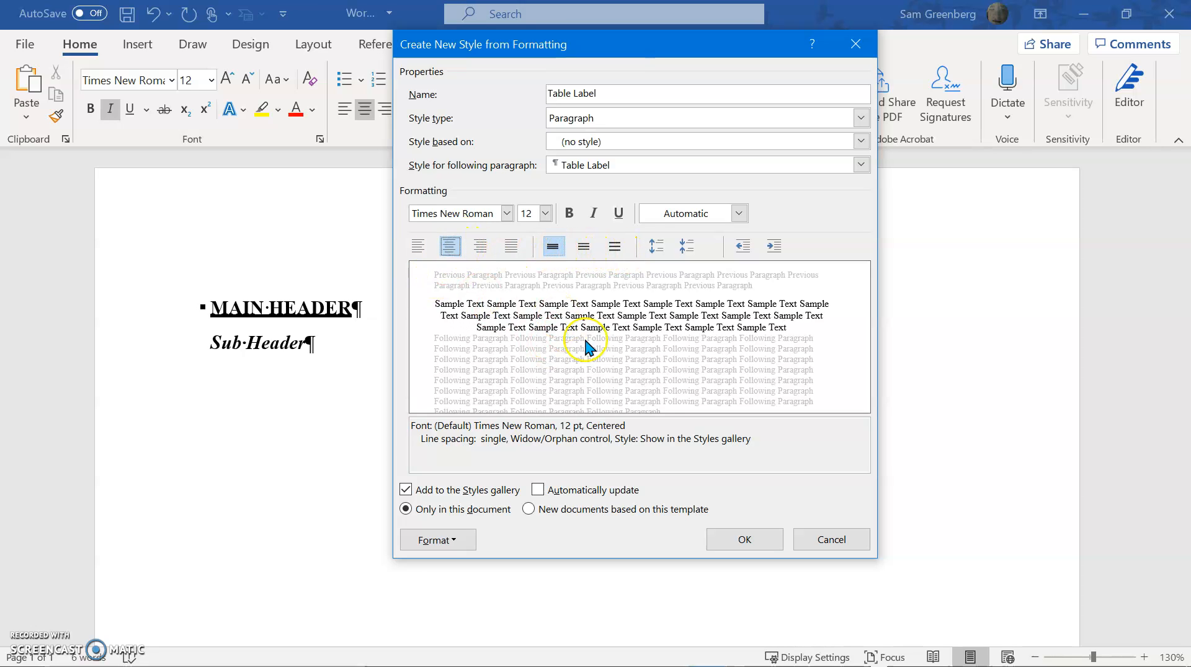
click(747, 539)
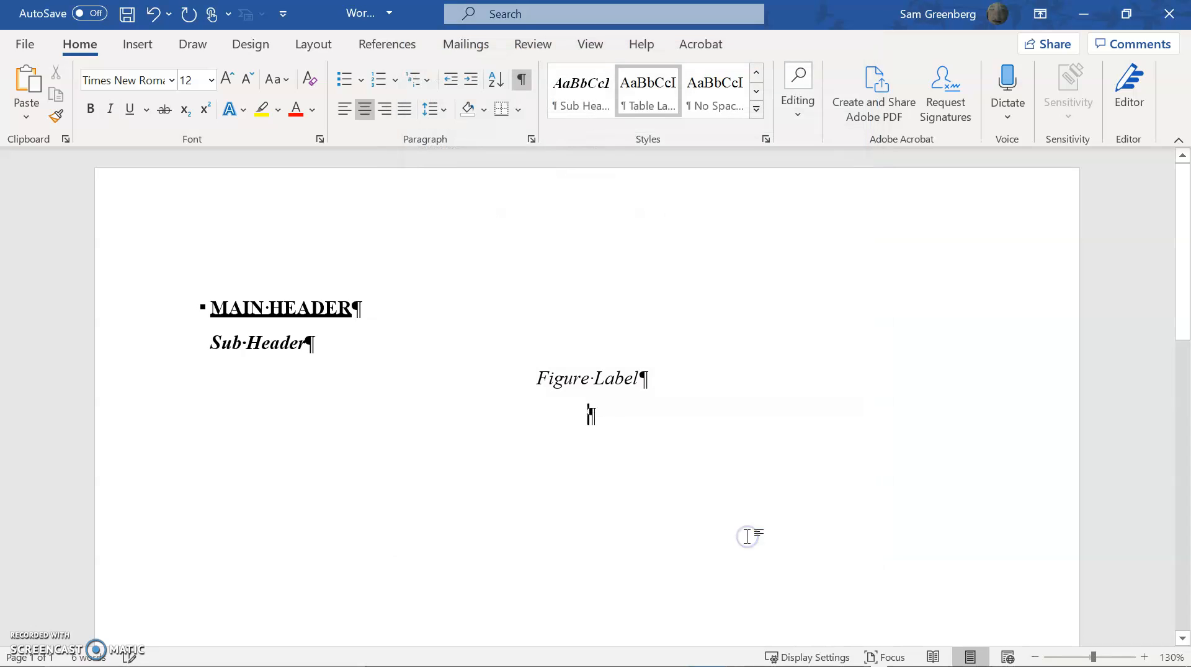
Enter the sample text Table Label in the centered line below Figure Label
text(Table Label)
key(Return)
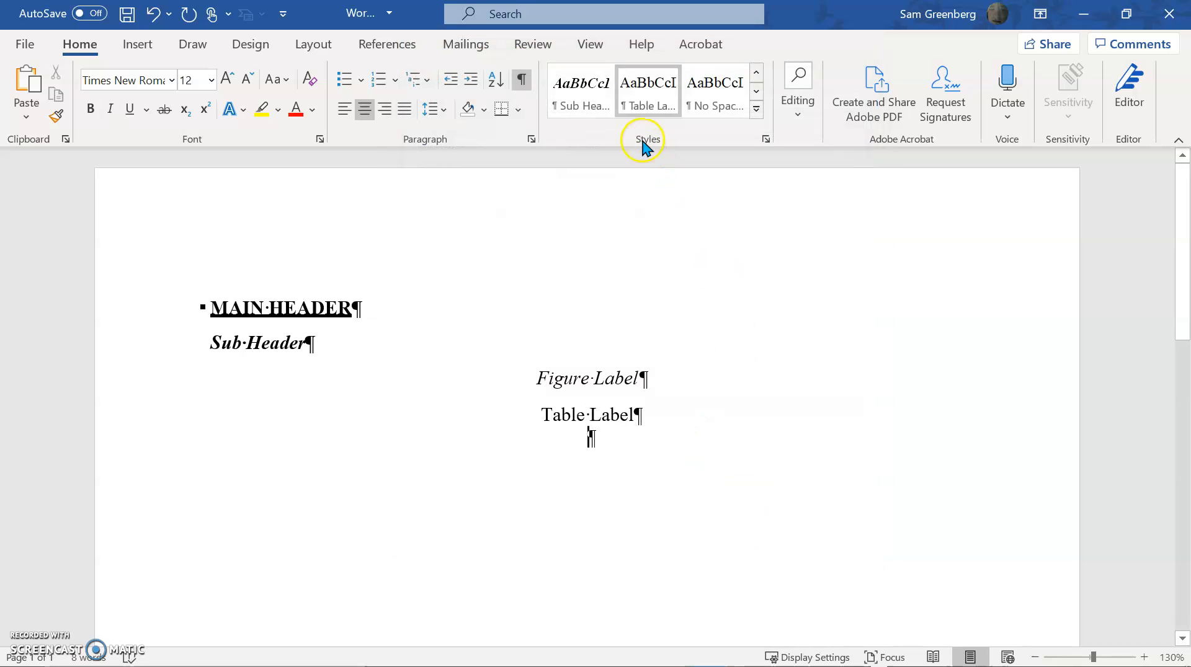
Start a new style from the empty line below Table Label with font size 12 and check its paragraph settings
click(756, 110)
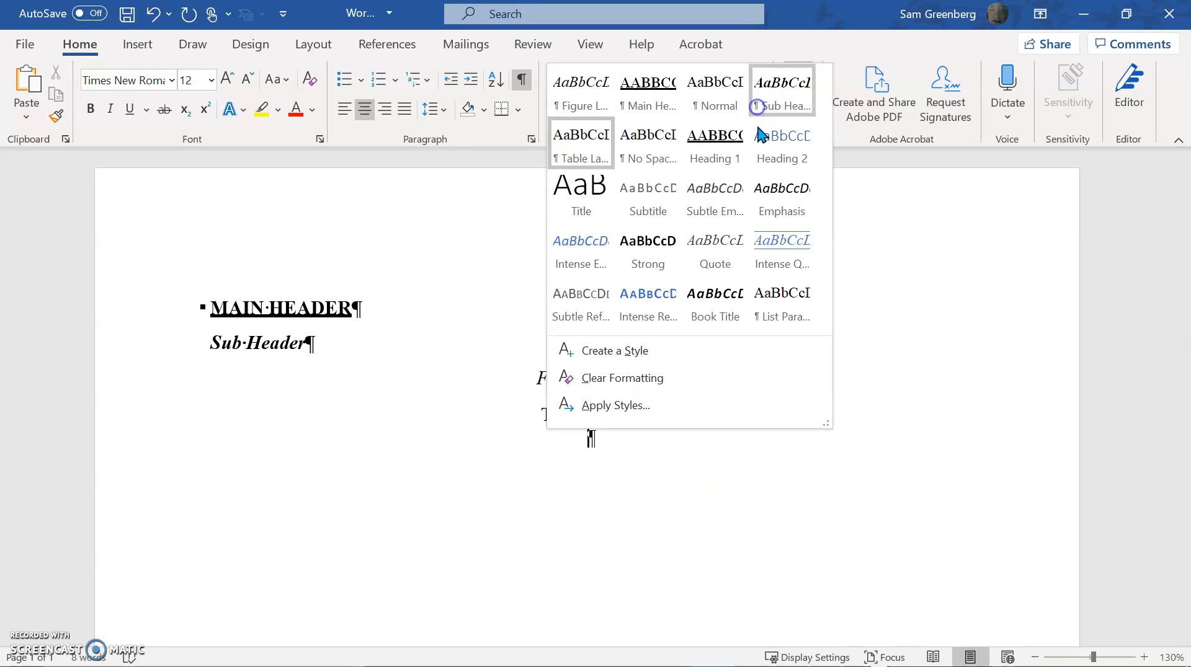
click(642, 358)
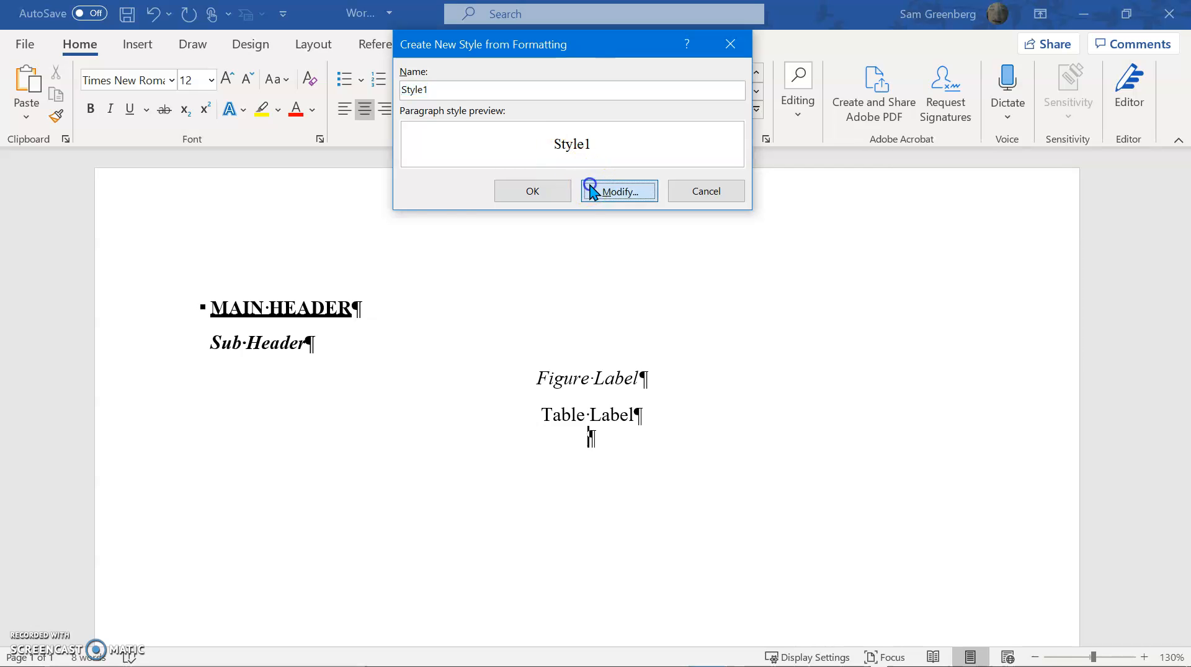
click(617, 191)
click(547, 213)
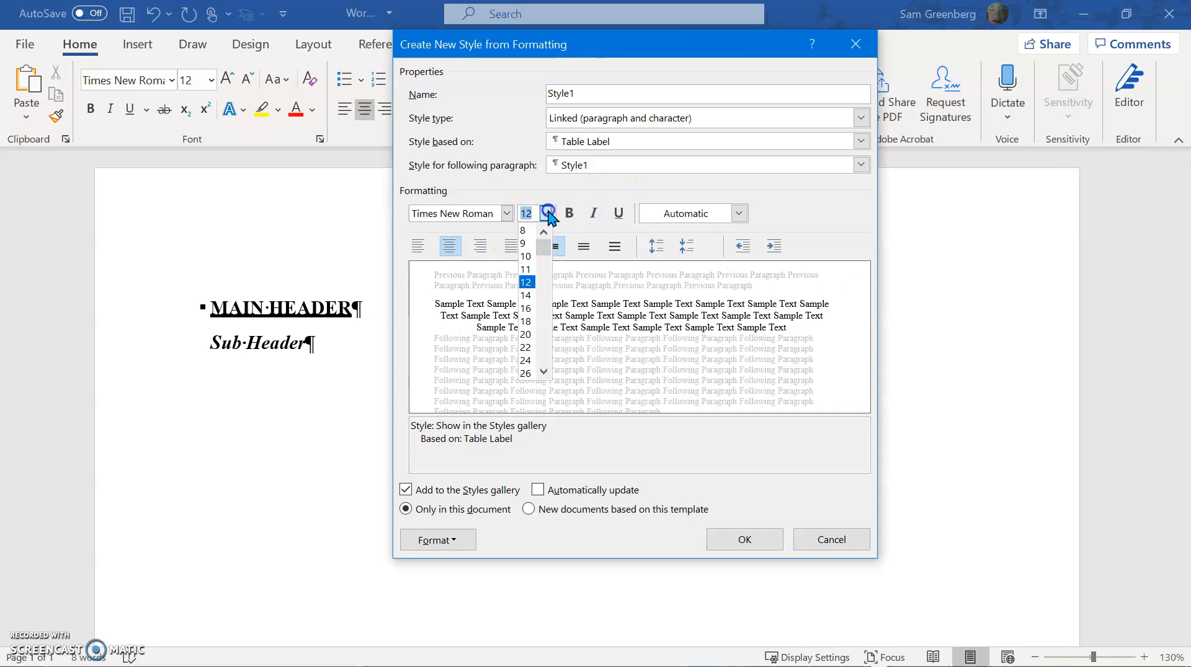
click(533, 284)
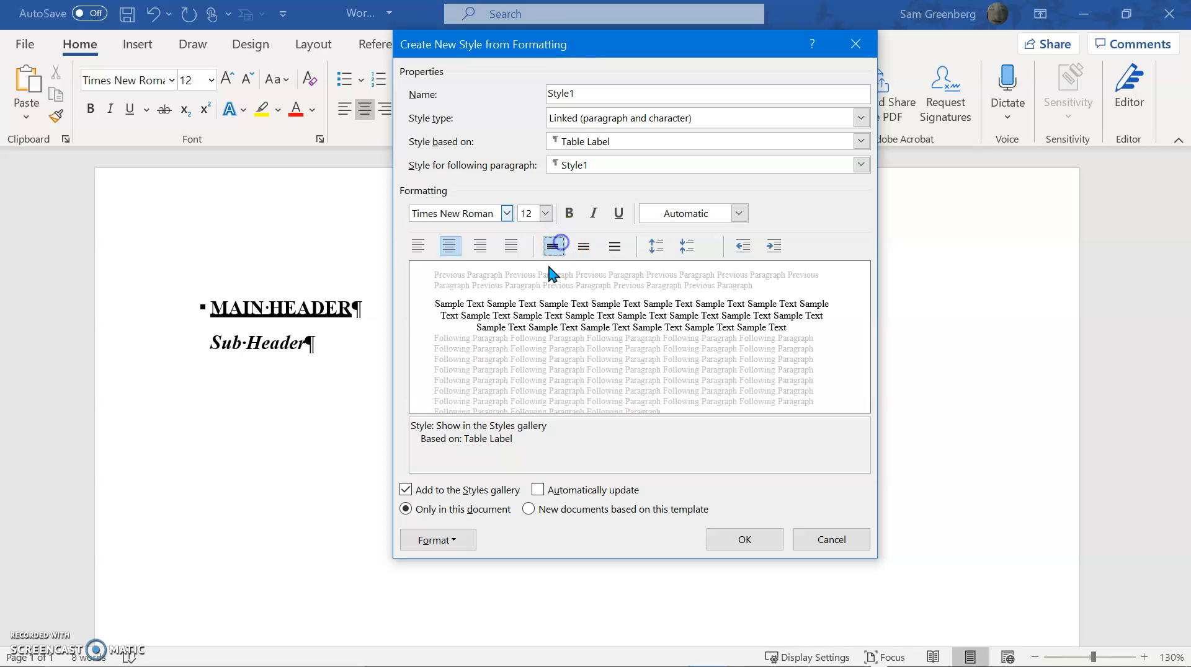
click(455, 539)
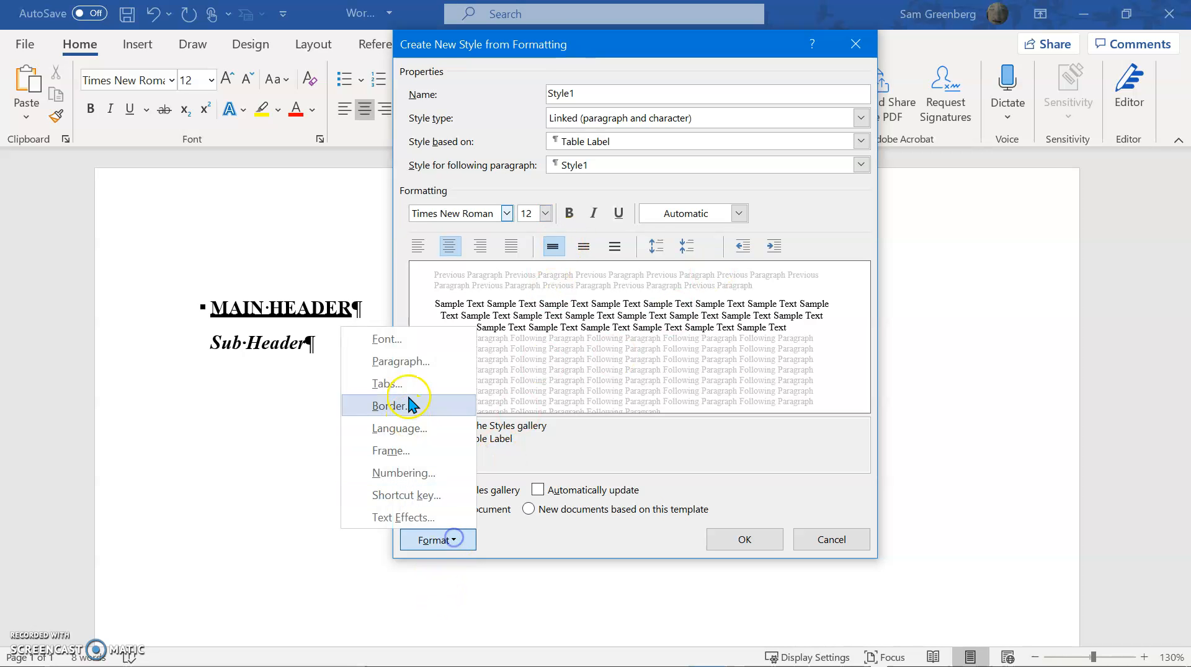
click(402, 364)
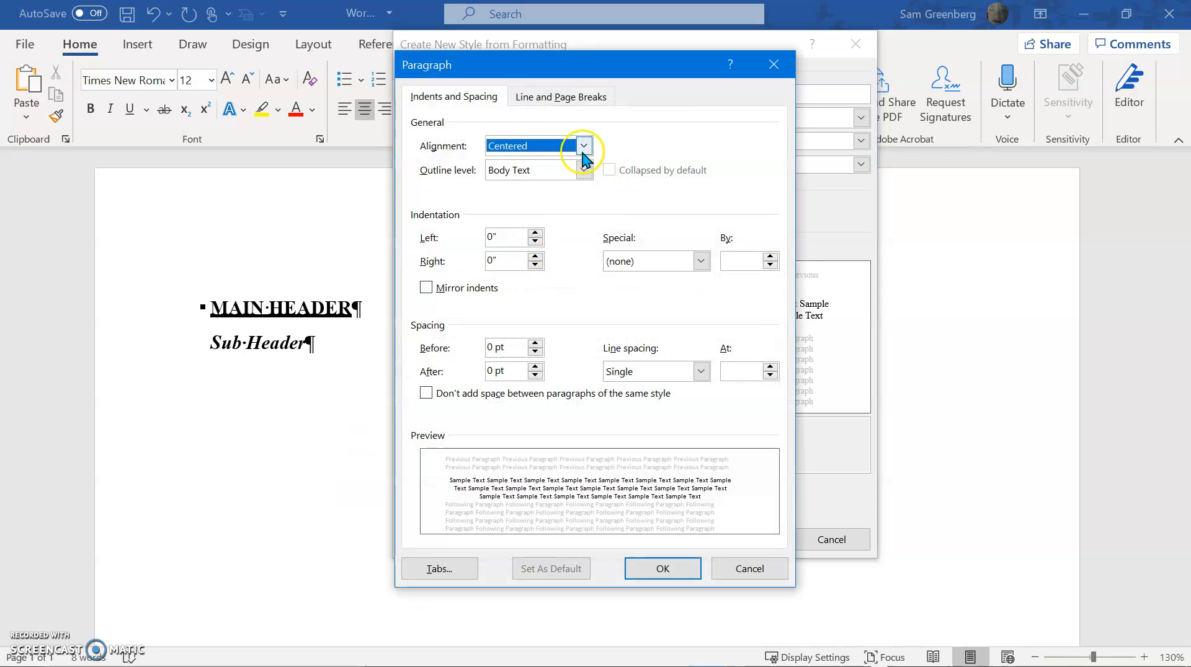
key(Escape)
Base the new style on (no style) and set the style for the following paragraph to Normal
click(618, 143)
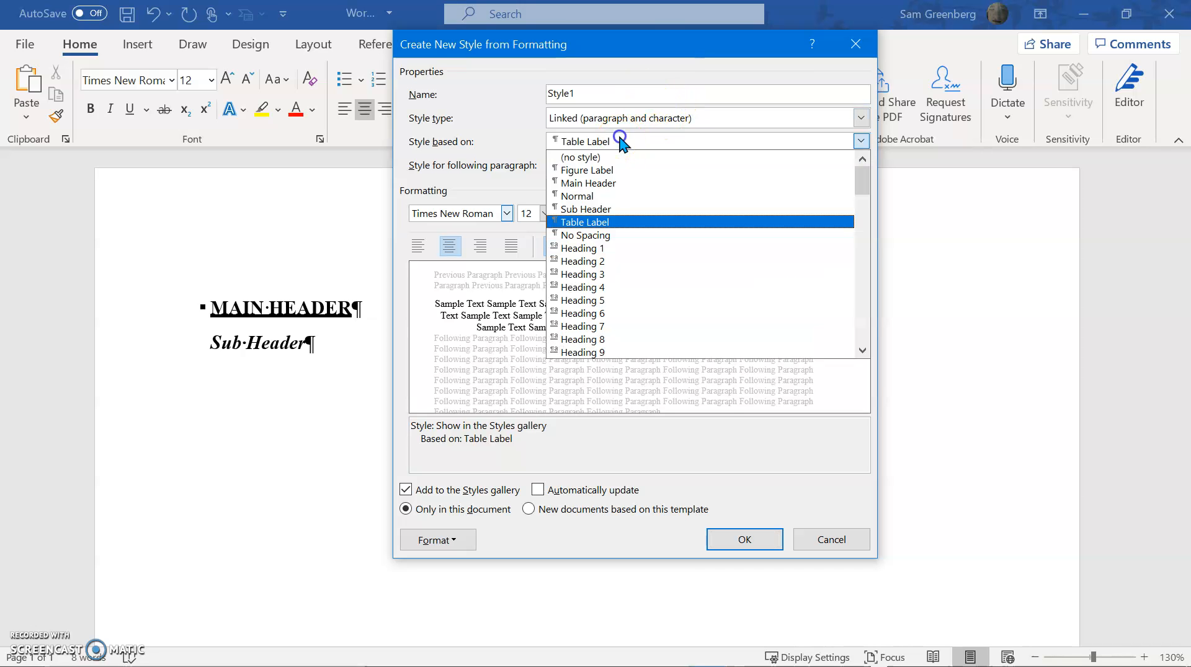
click(611, 155)
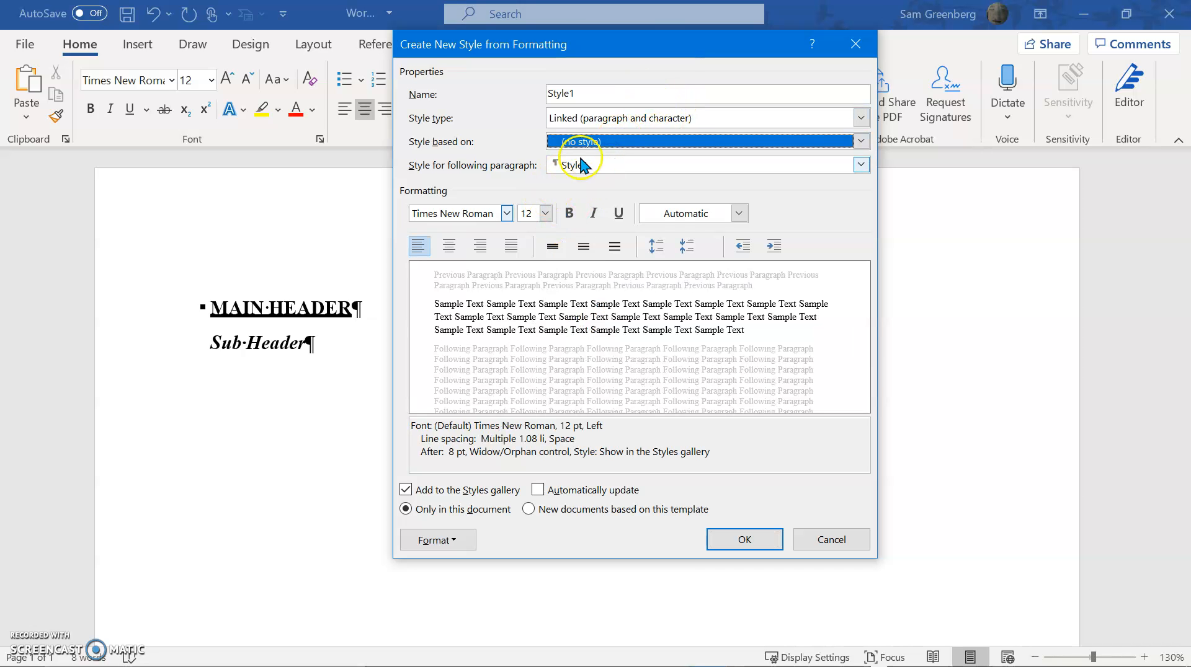
click(583, 165)
click(578, 209)
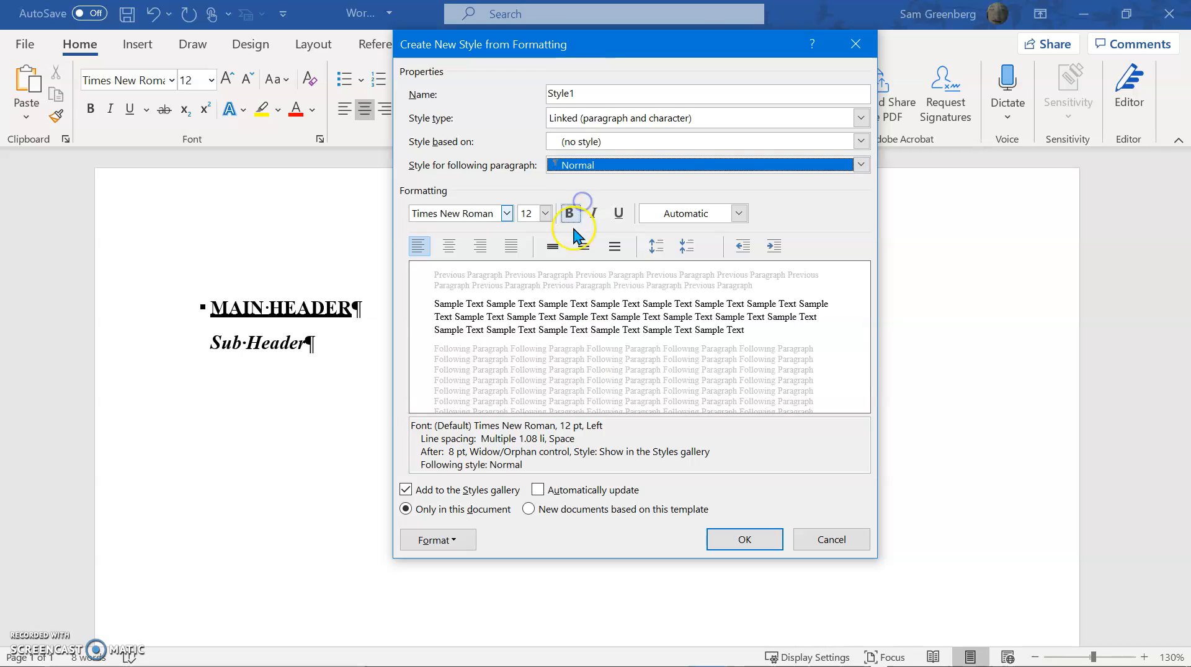
Set the new style's paragraph spacing after to 0 pt
click(457, 536)
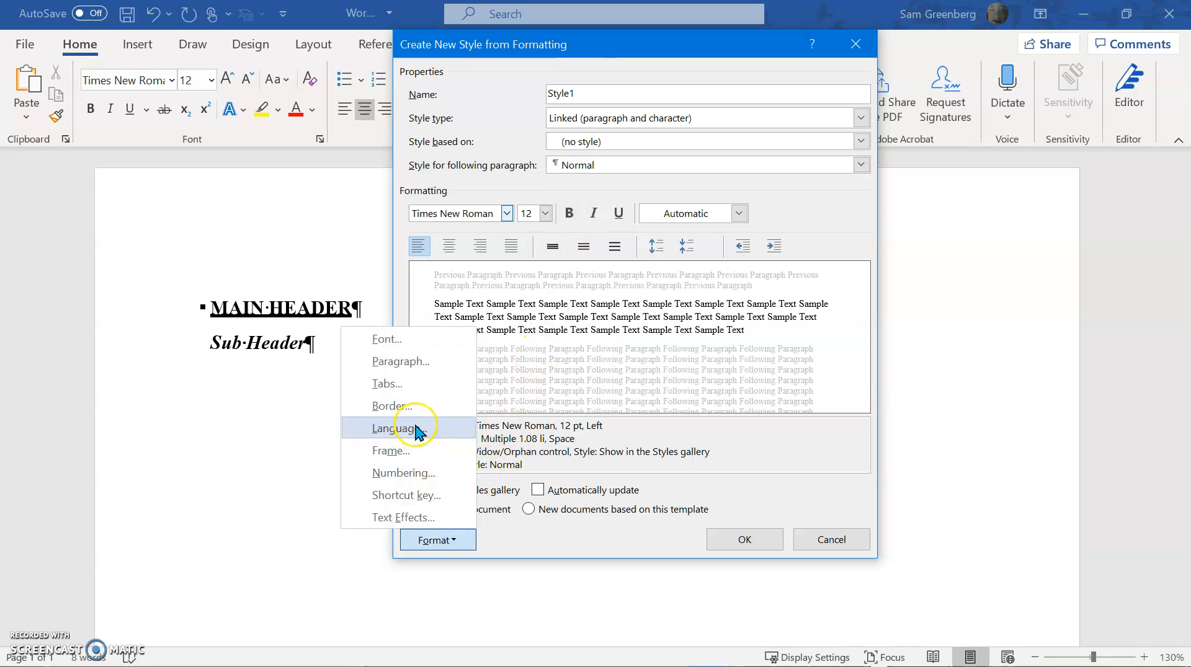
click(400, 361)
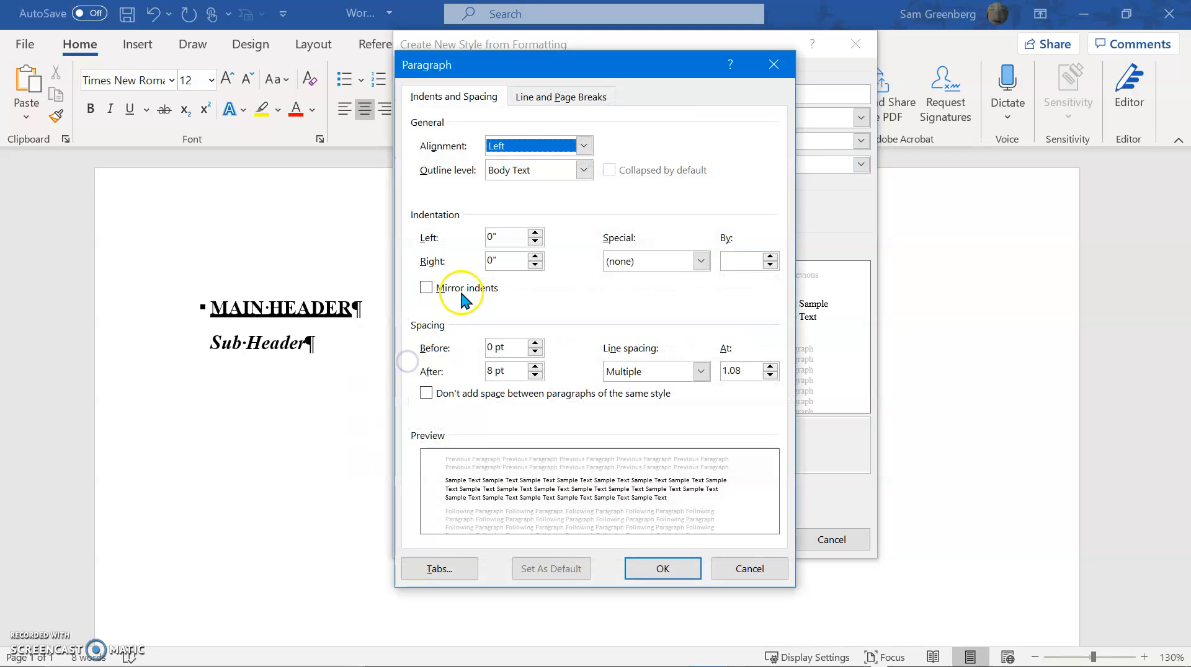
click(521, 371)
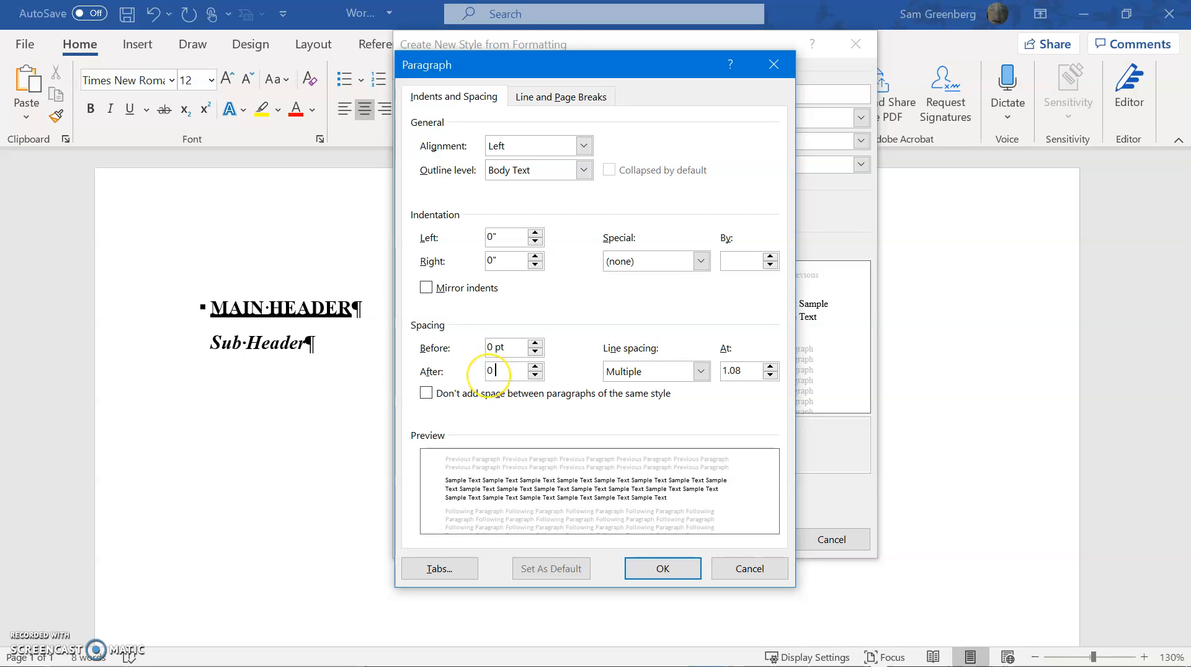
key(Return)
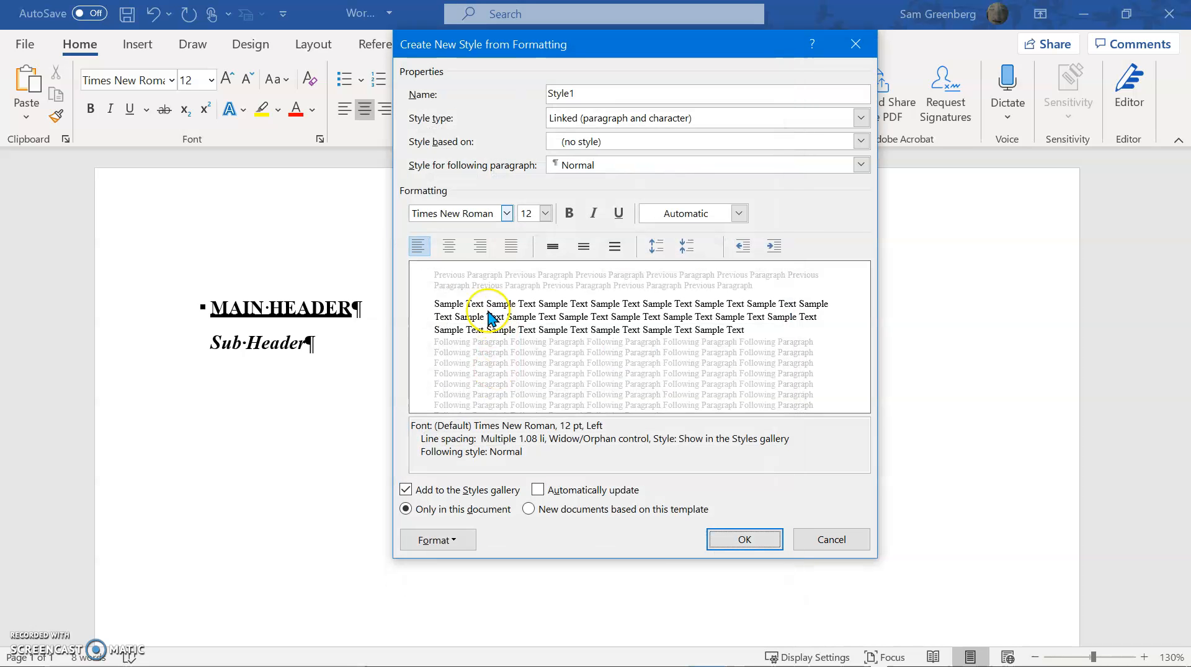
Give the new style centered alignment and single line spacing, and save it
click(447, 249)
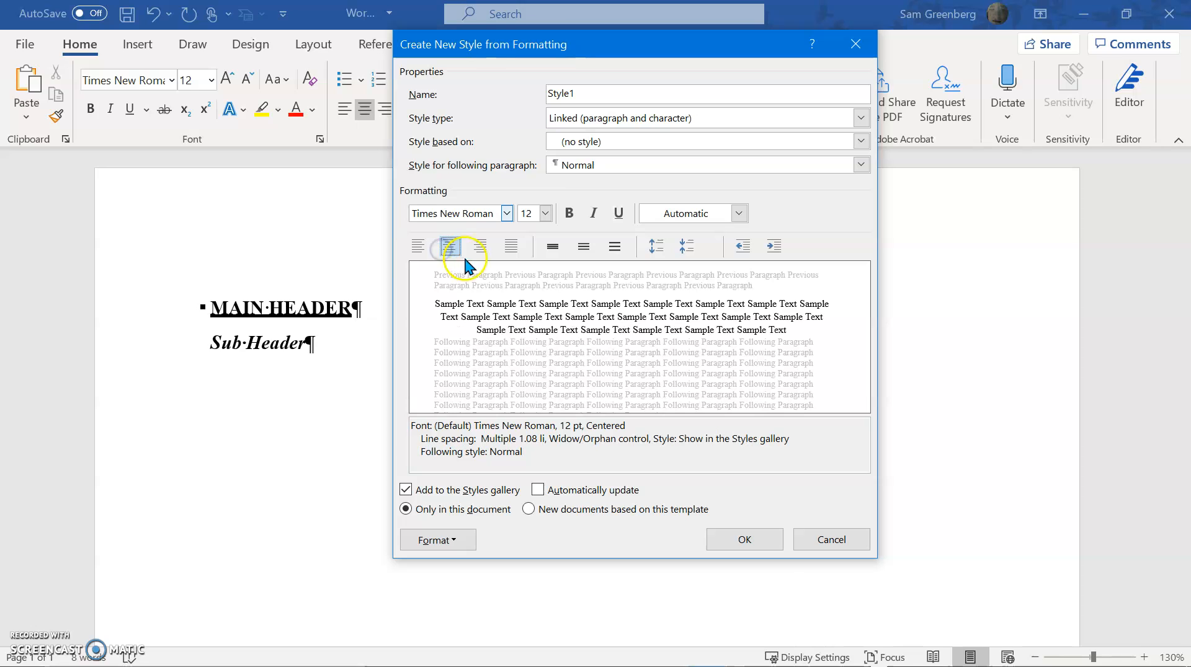
click(548, 250)
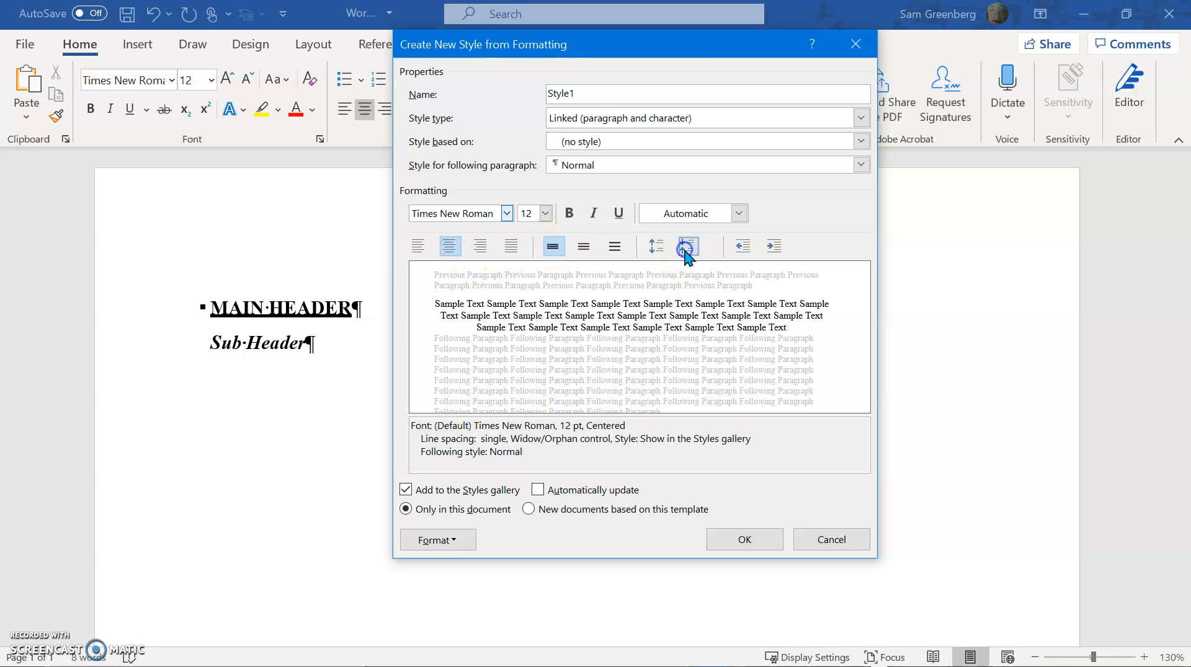
click(742, 541)
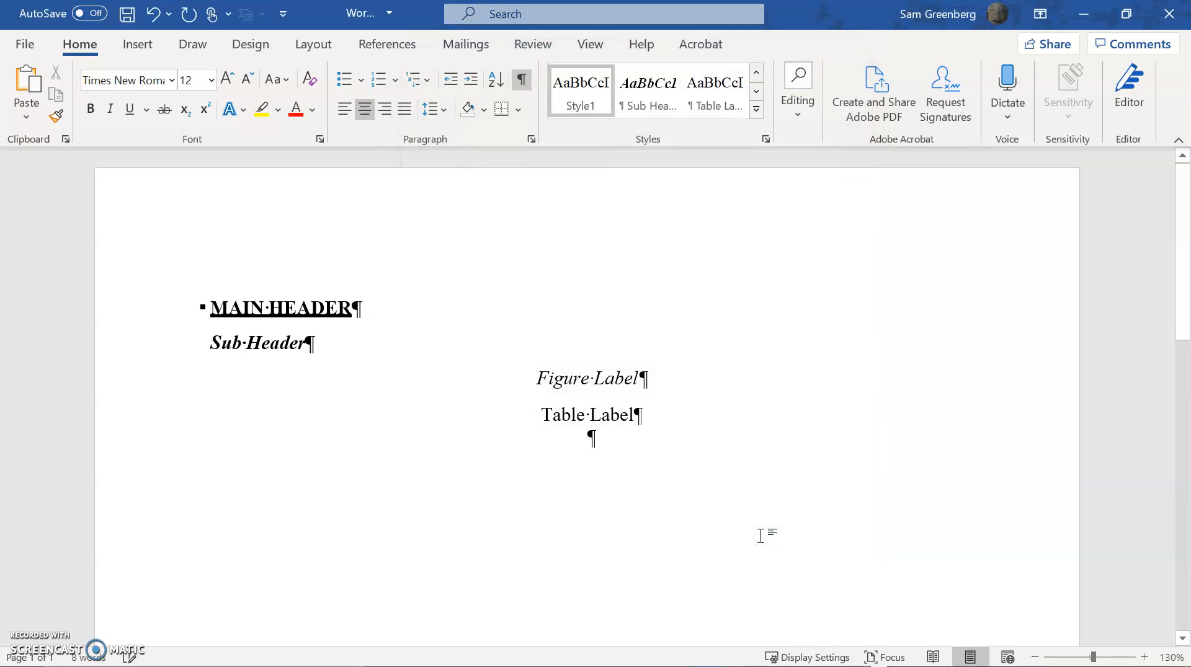
Enter the sample text Table Value in the centered line below Table Label
text(Table Value)
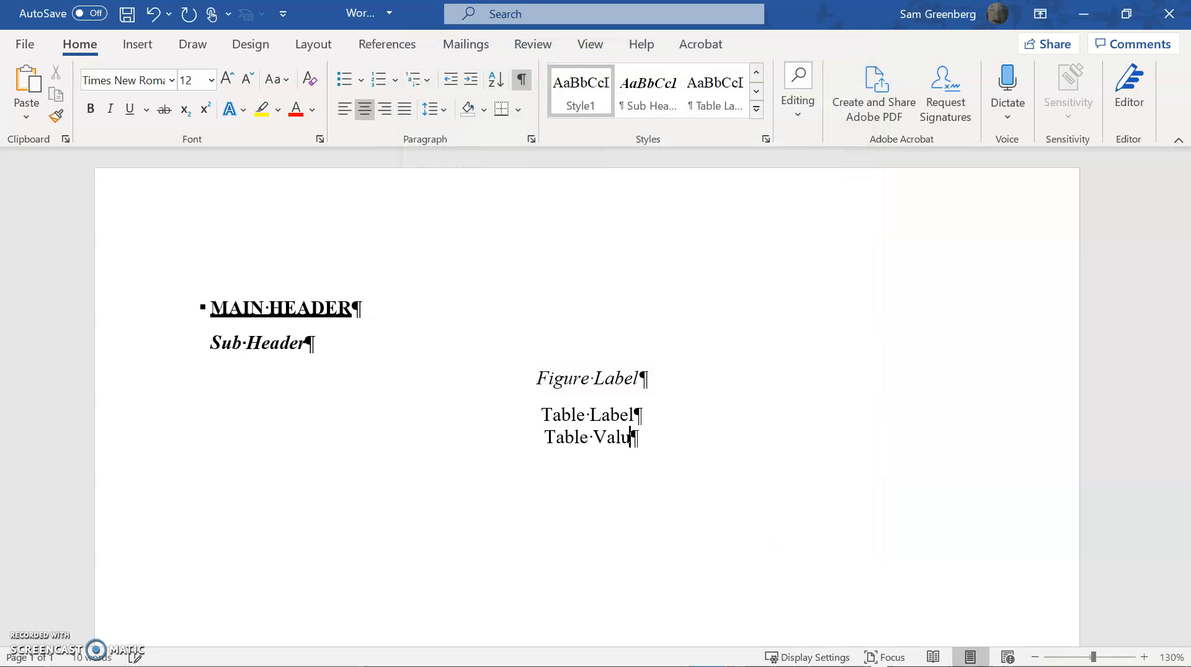
key(Return)
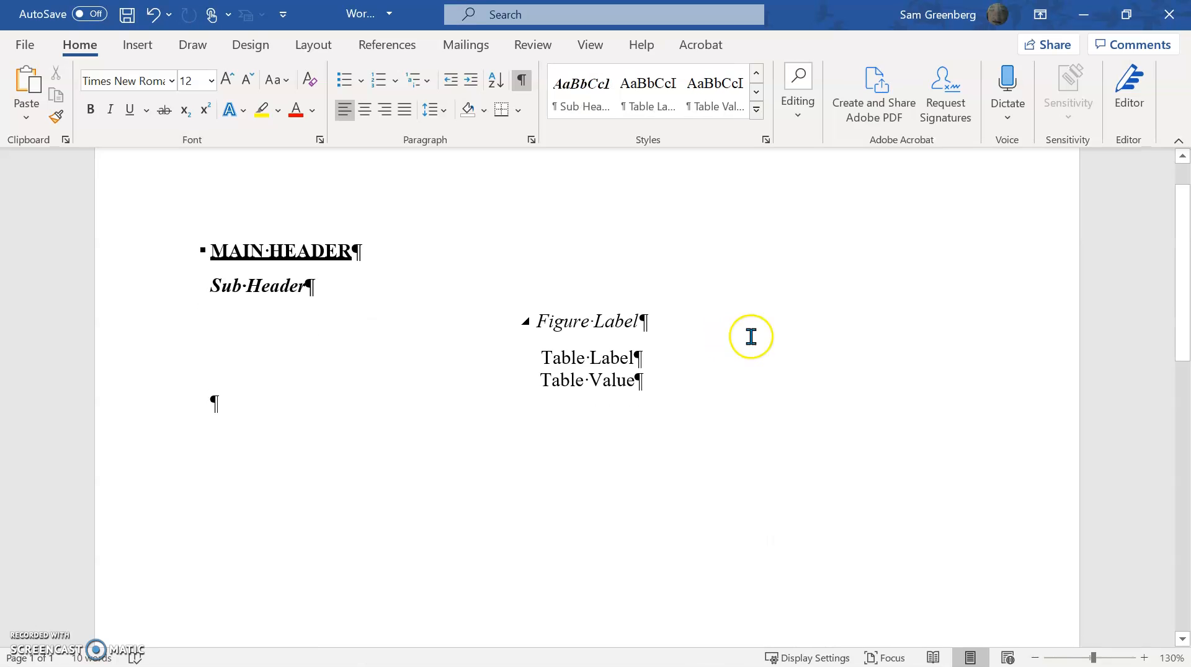
Modify the Table Label style so that its style for the following paragraph is Table Value
click(722, 326)
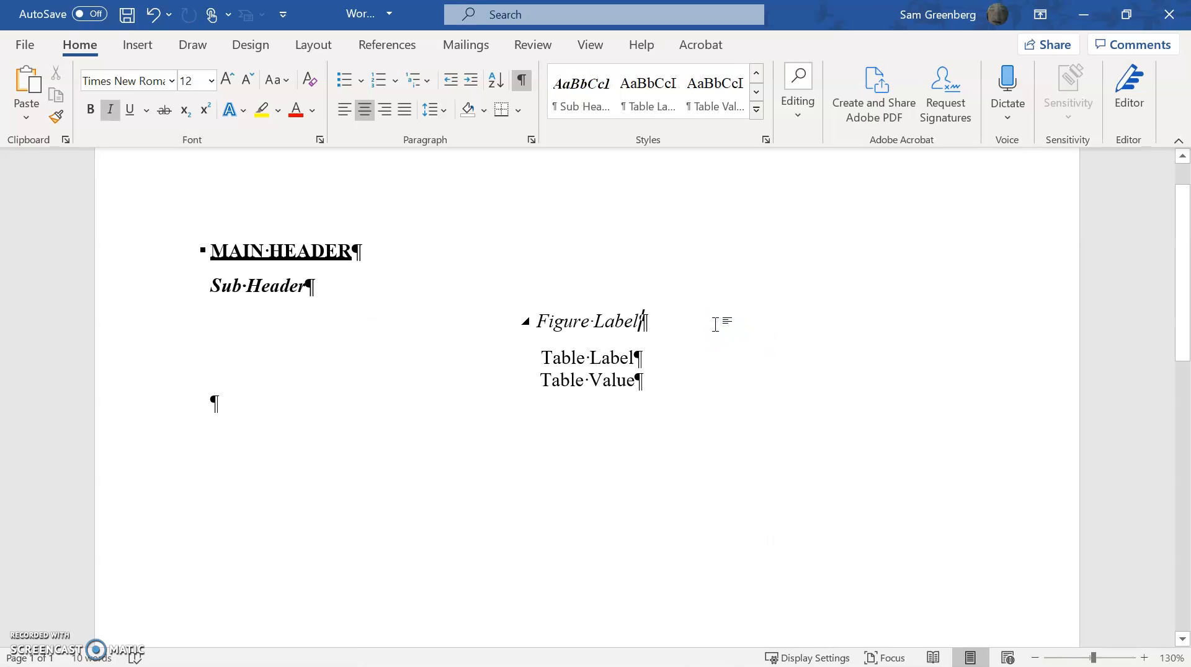
key(Down)
key(shift+Home)
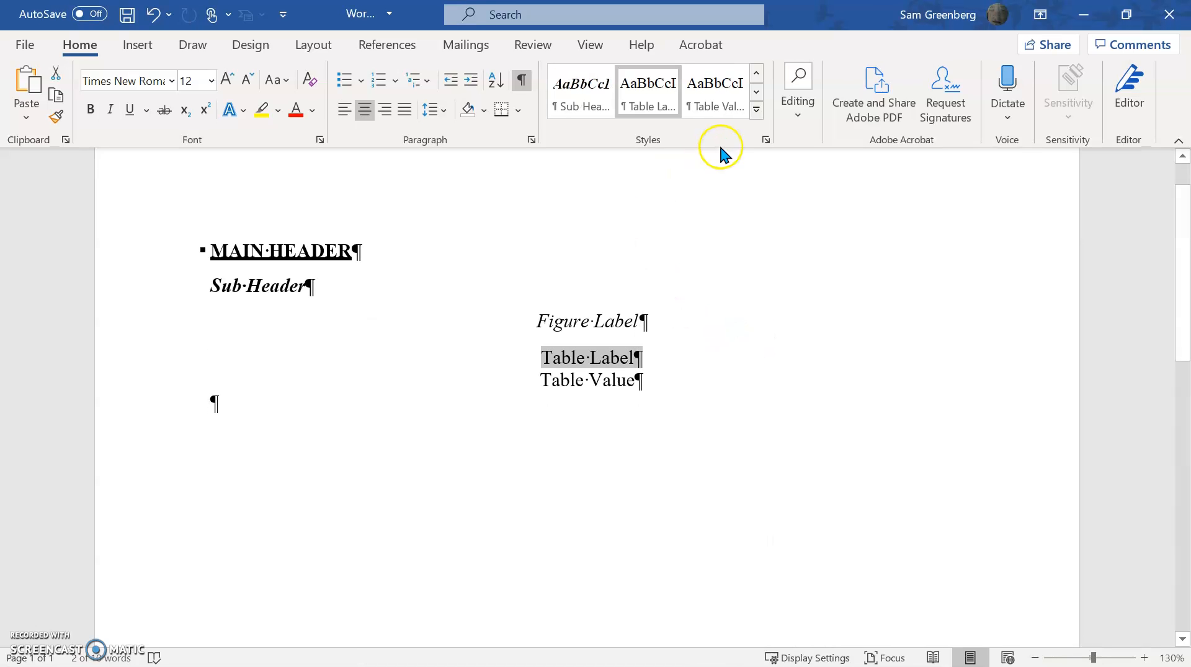
right_click(684, 121)
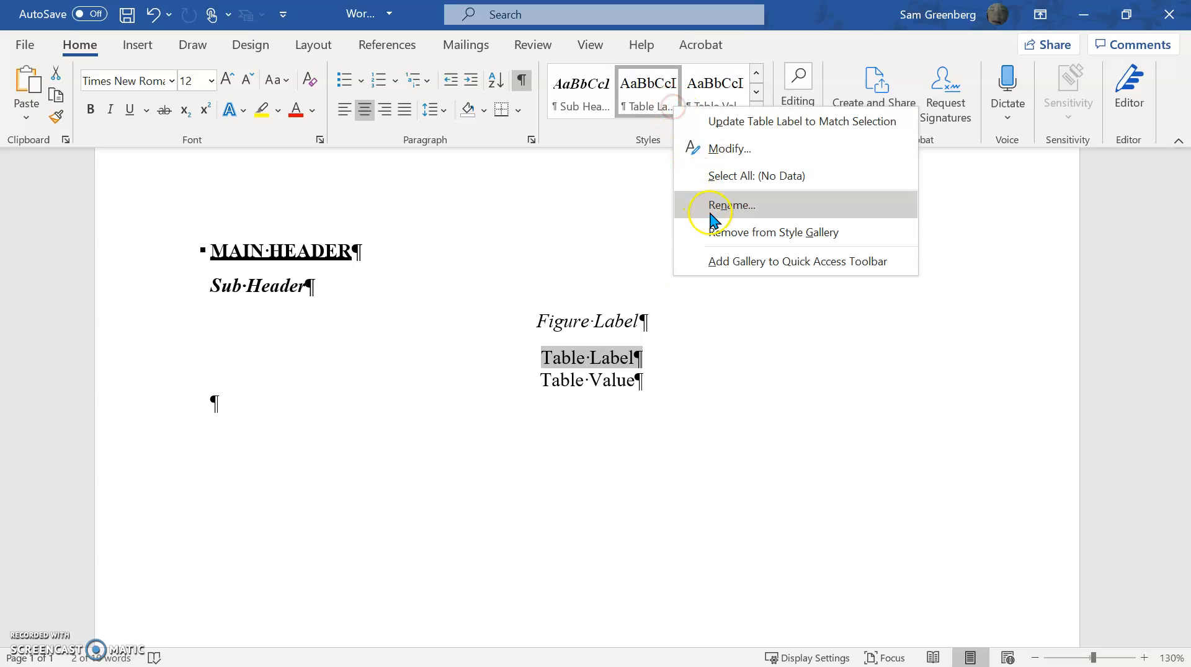
click(721, 151)
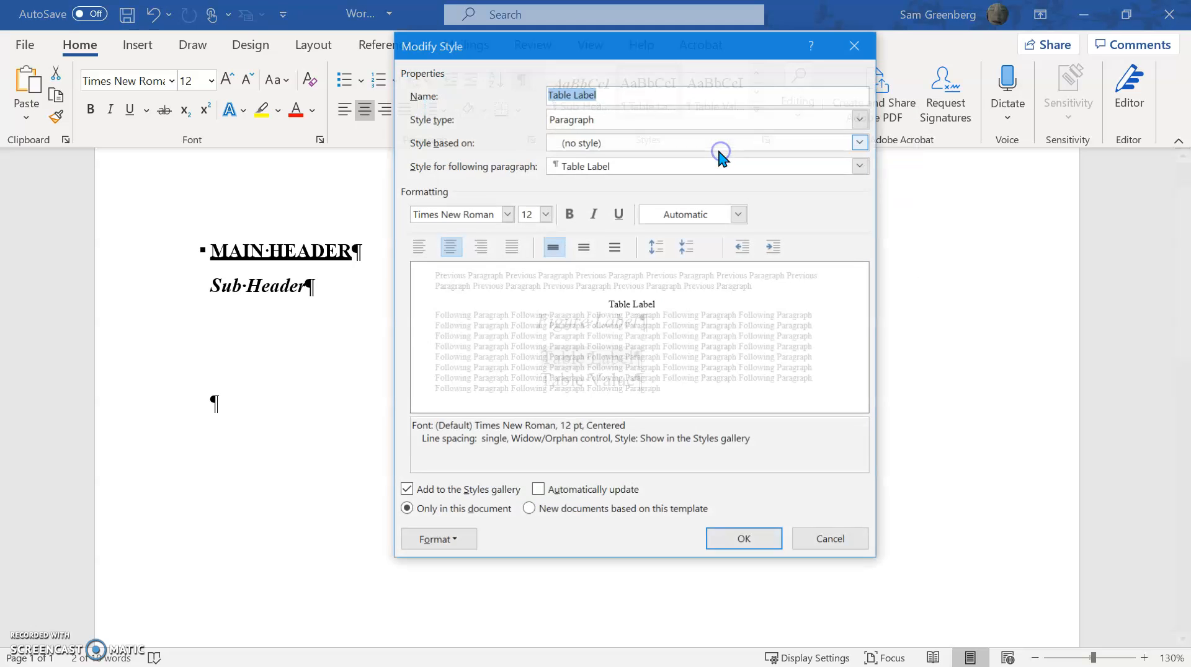
click(669, 166)
click(661, 242)
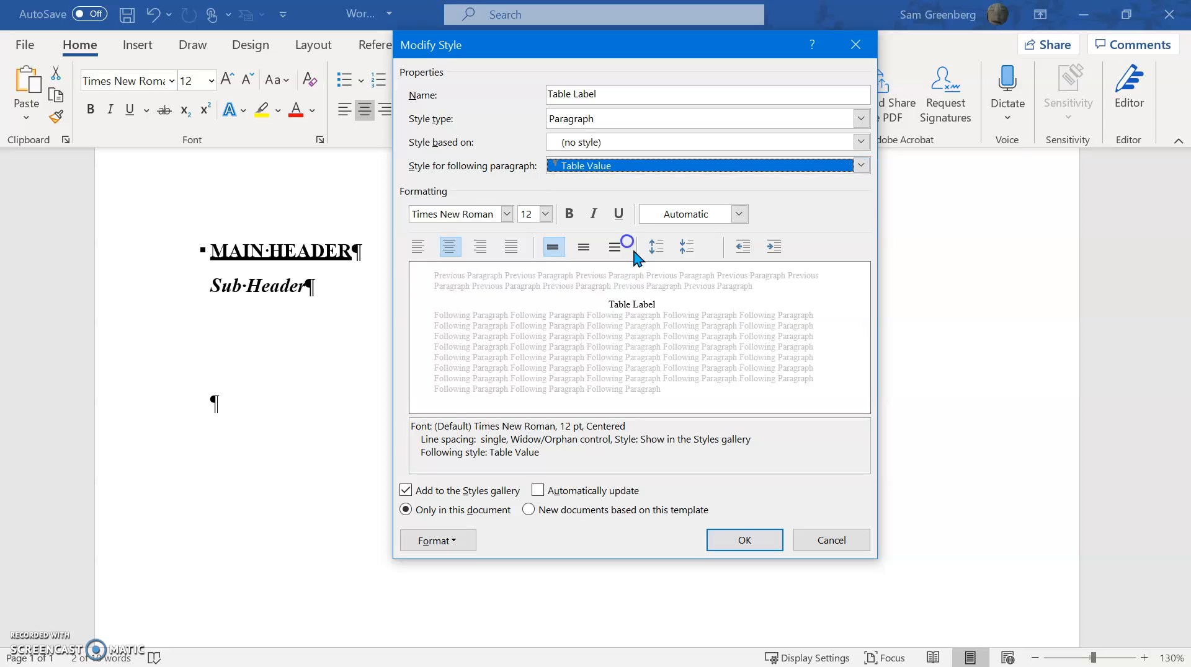
click(743, 540)
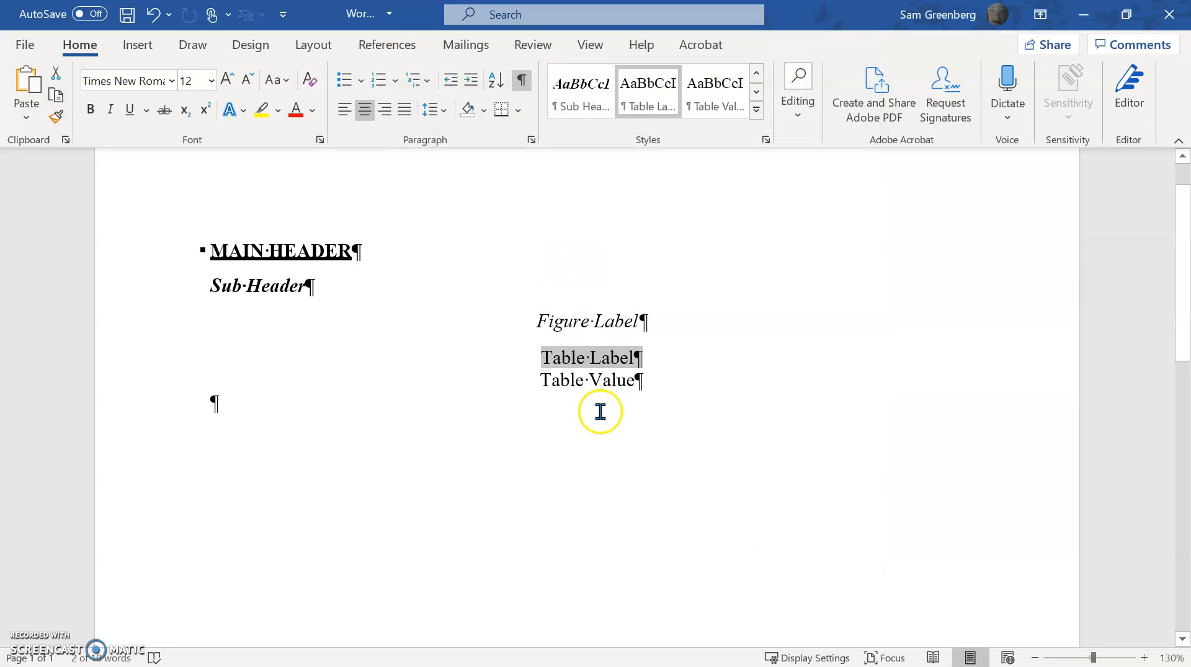
Start a new paragraph style named PageNumberHeader from the empty line below Table Value
click(223, 550)
click(766, 140)
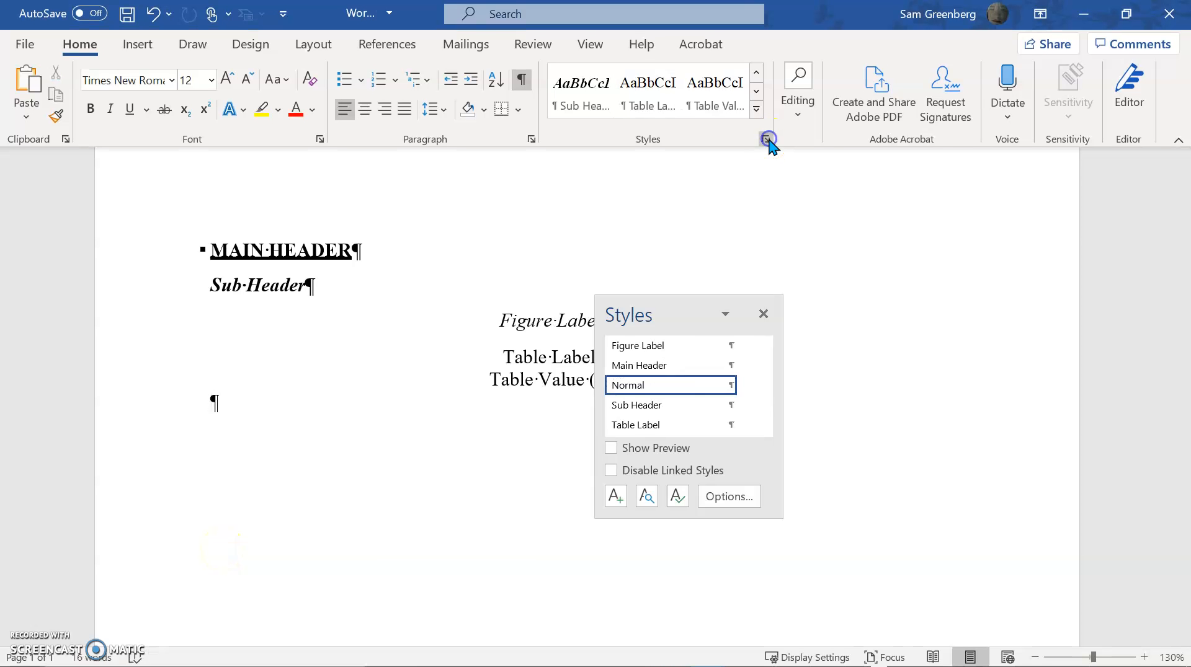
click(615, 497)
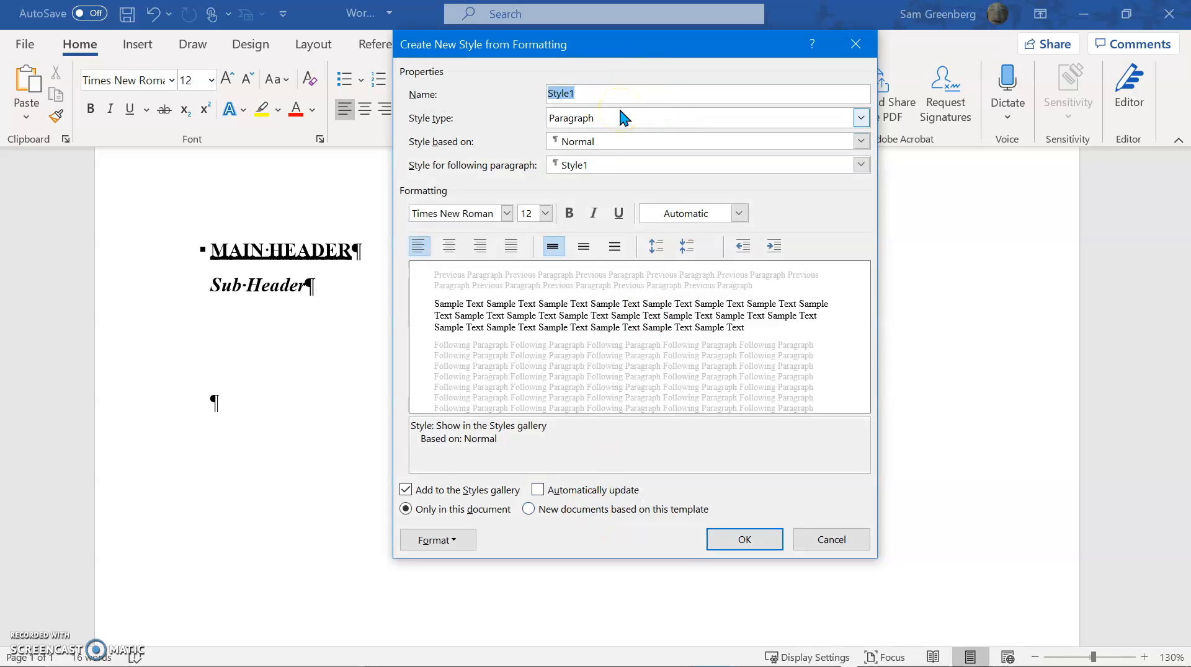
text(Header)
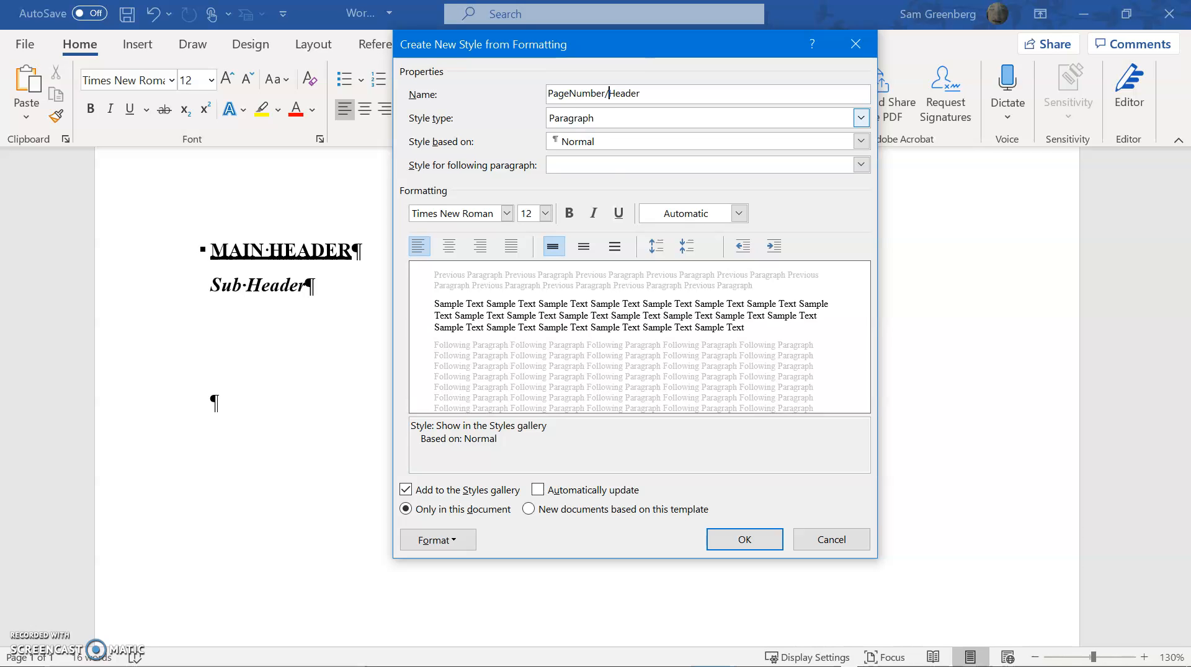
key(BackSpace)
click(622, 118)
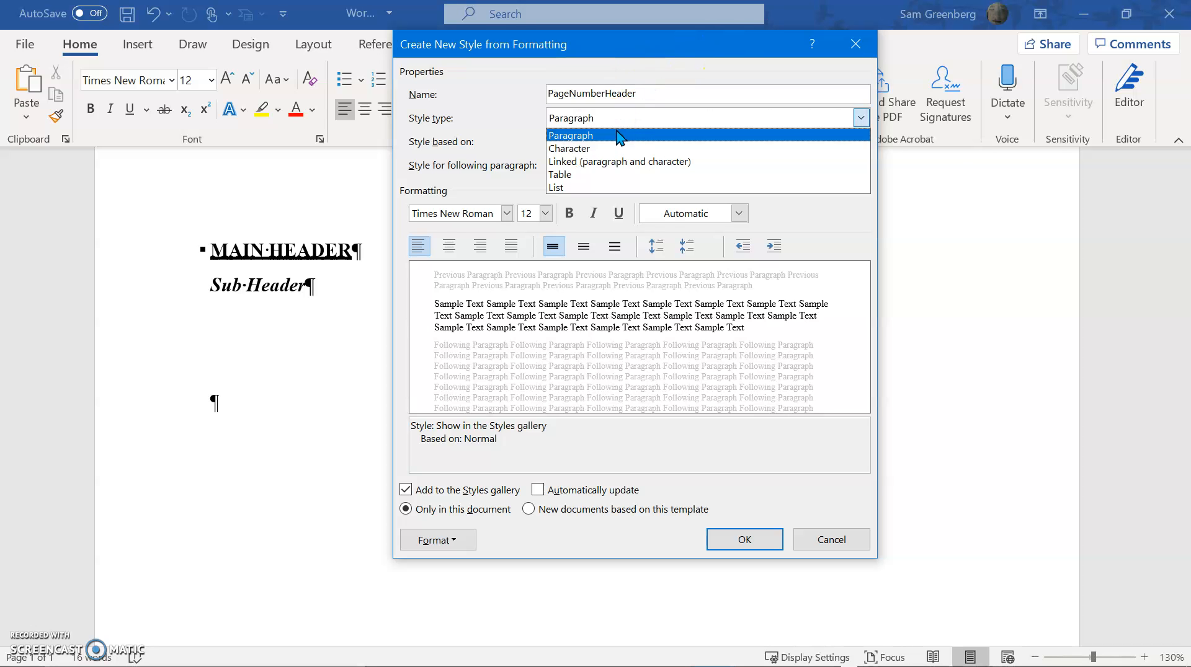
click(621, 136)
Base PageNumberHeader on no style, with Normal as the following paragraph's style and right alignment
click(612, 141)
click(606, 163)
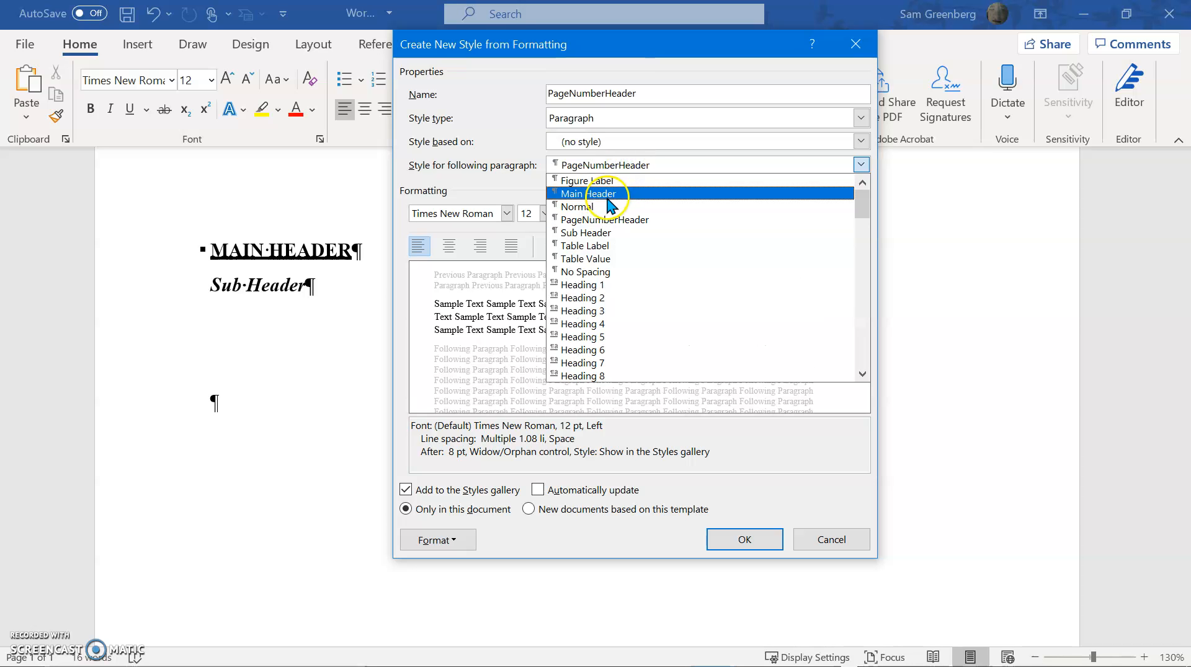
click(606, 207)
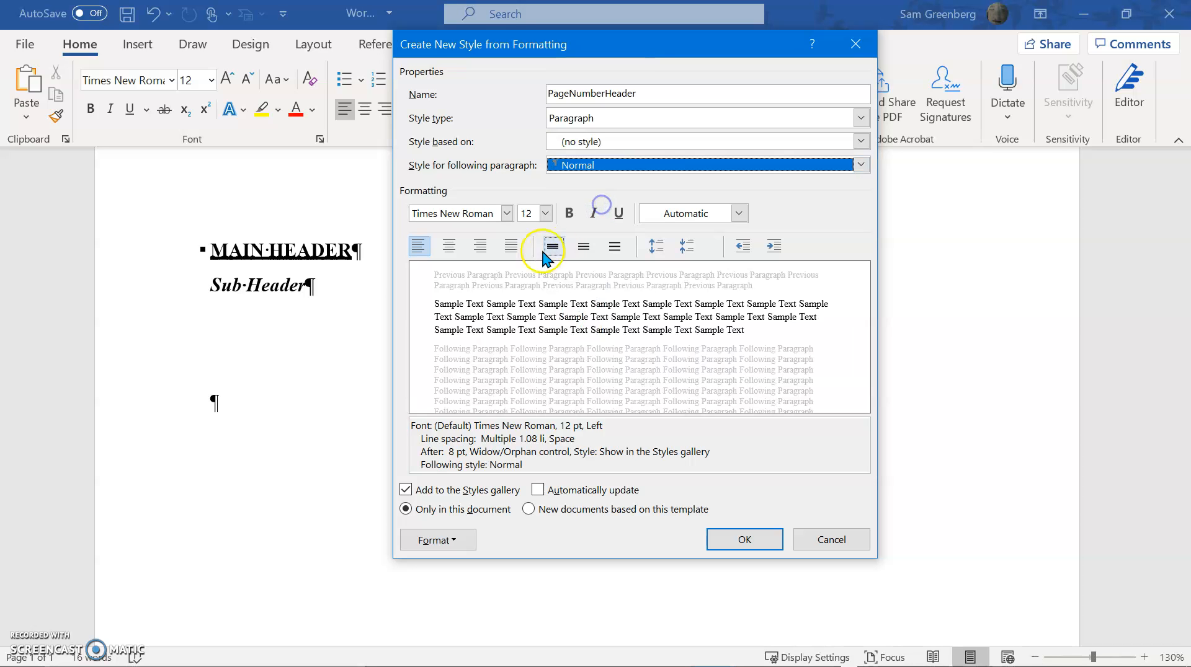
click(473, 245)
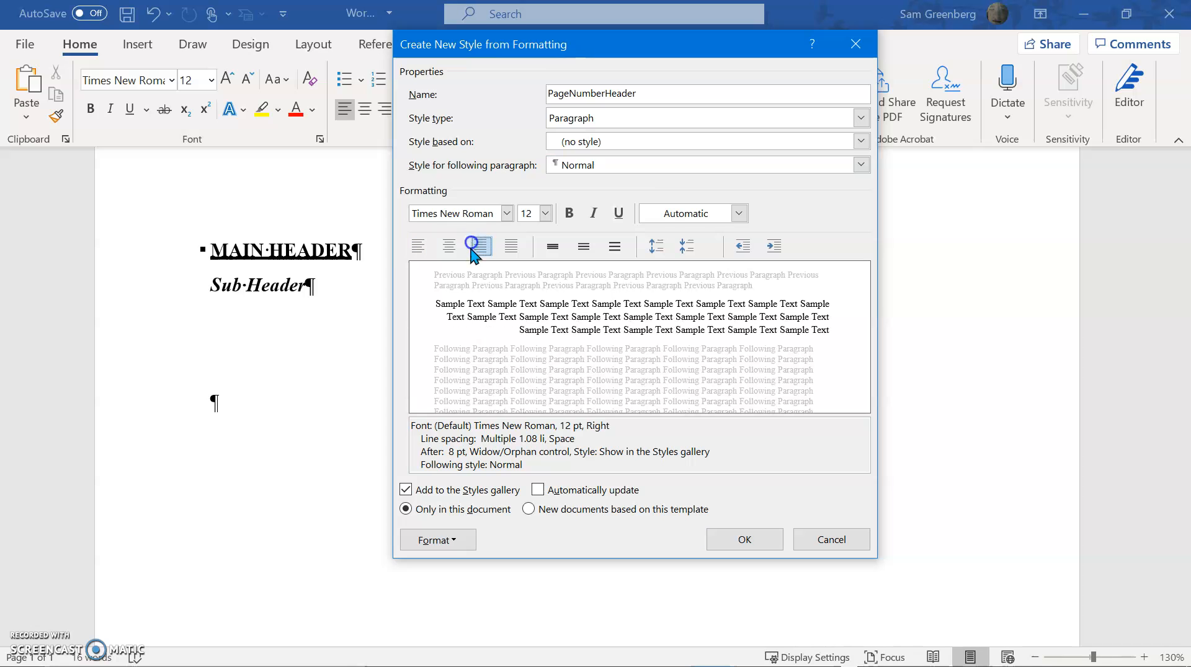
Set the new style's outline level to Body Text and its paragraph spacing after to 0 pt
click(406, 538)
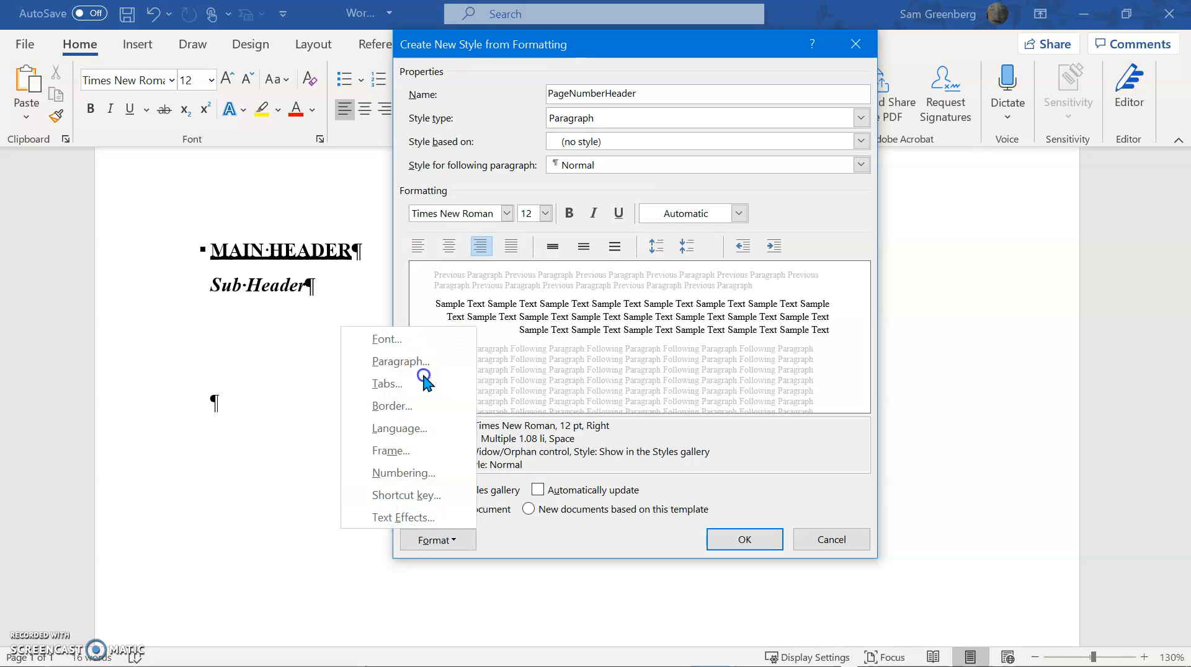
click(424, 382)
click(686, 473)
click(433, 537)
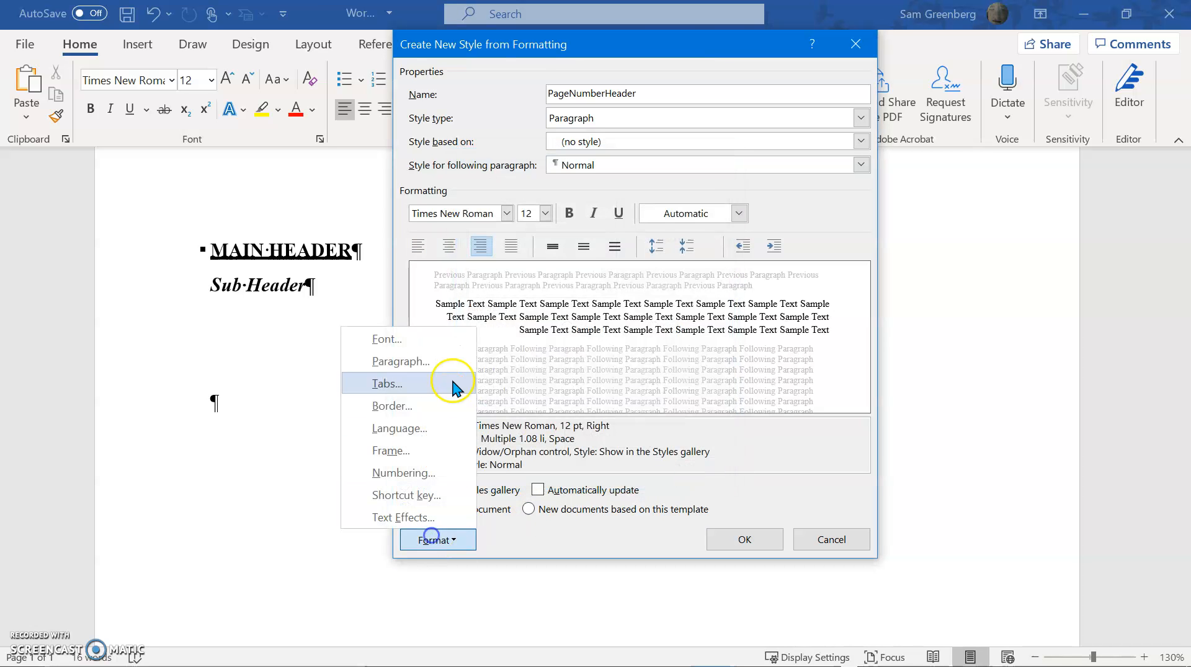
click(453, 366)
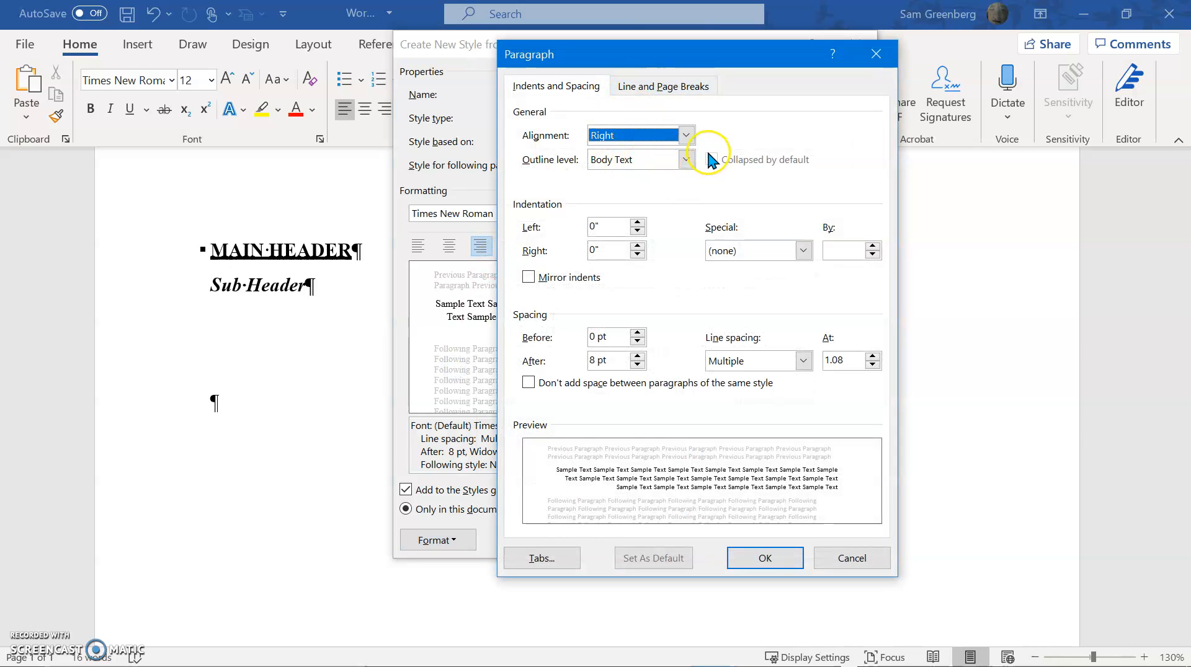
click(686, 160)
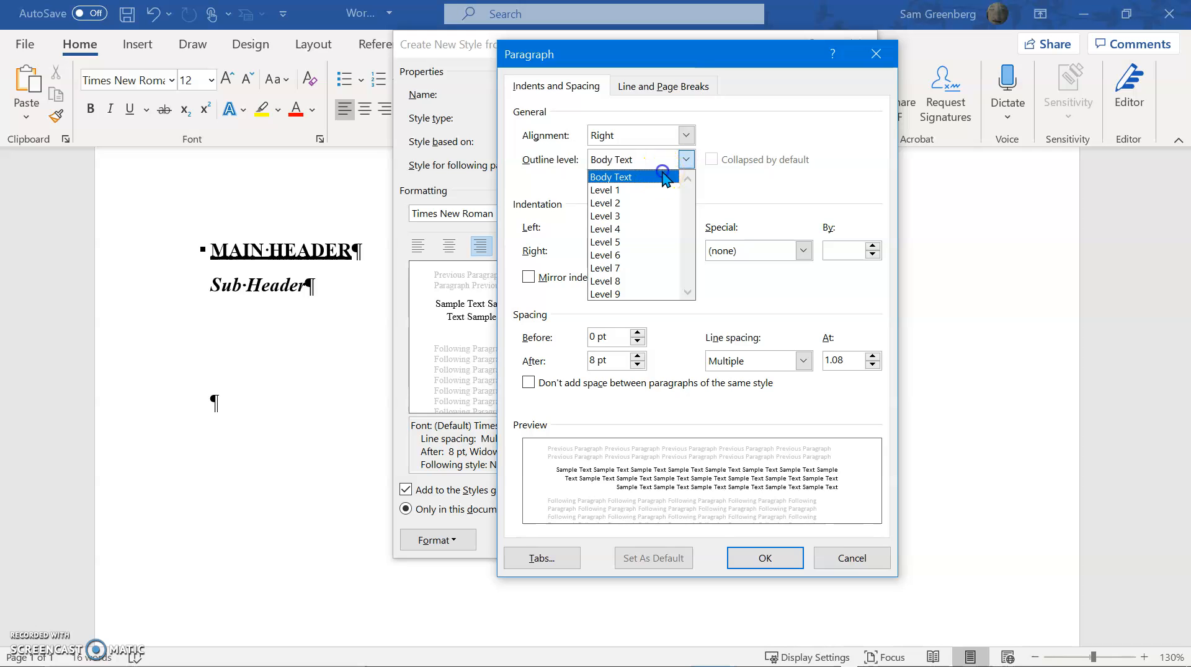
click(659, 179)
click(612, 358)
drag(611, 358, 565, 357)
text(0 pt)
key(Return)
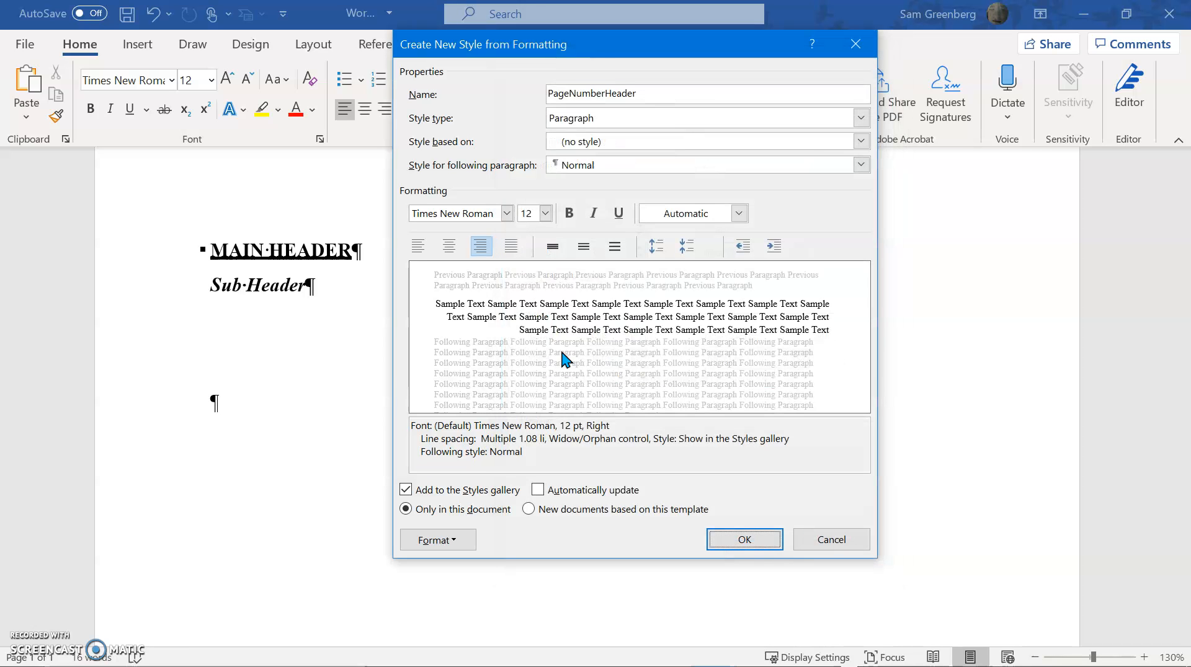
Make PageNumberHeader available in new documents based on this template, and save the style
click(632, 513)
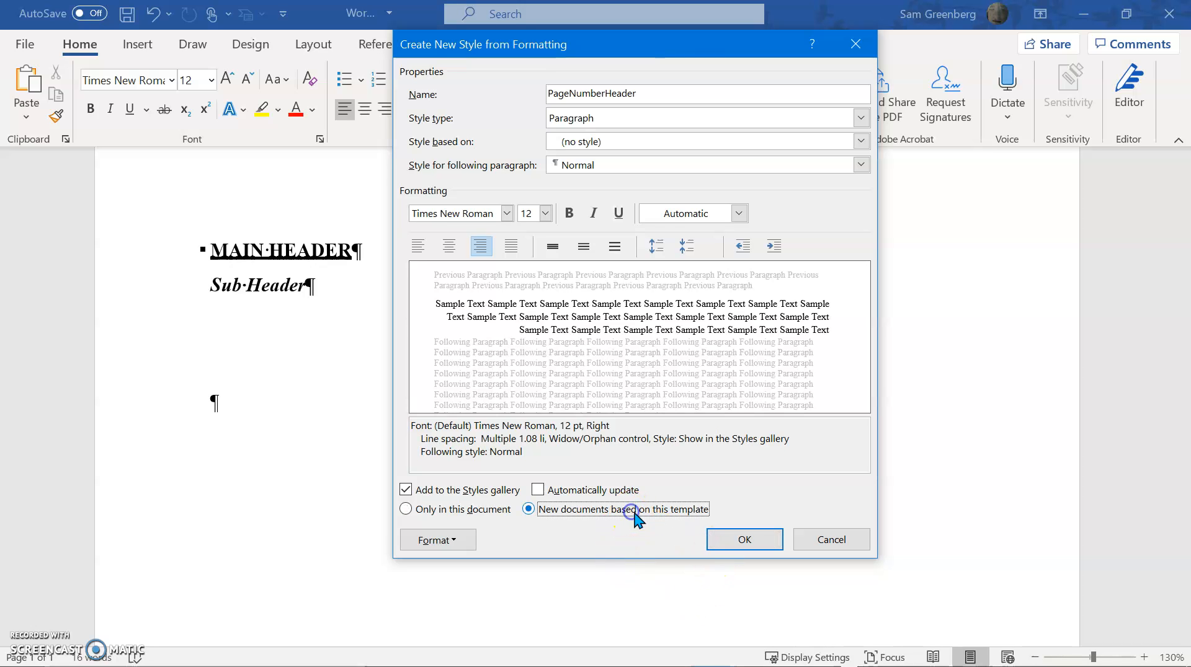
click(771, 539)
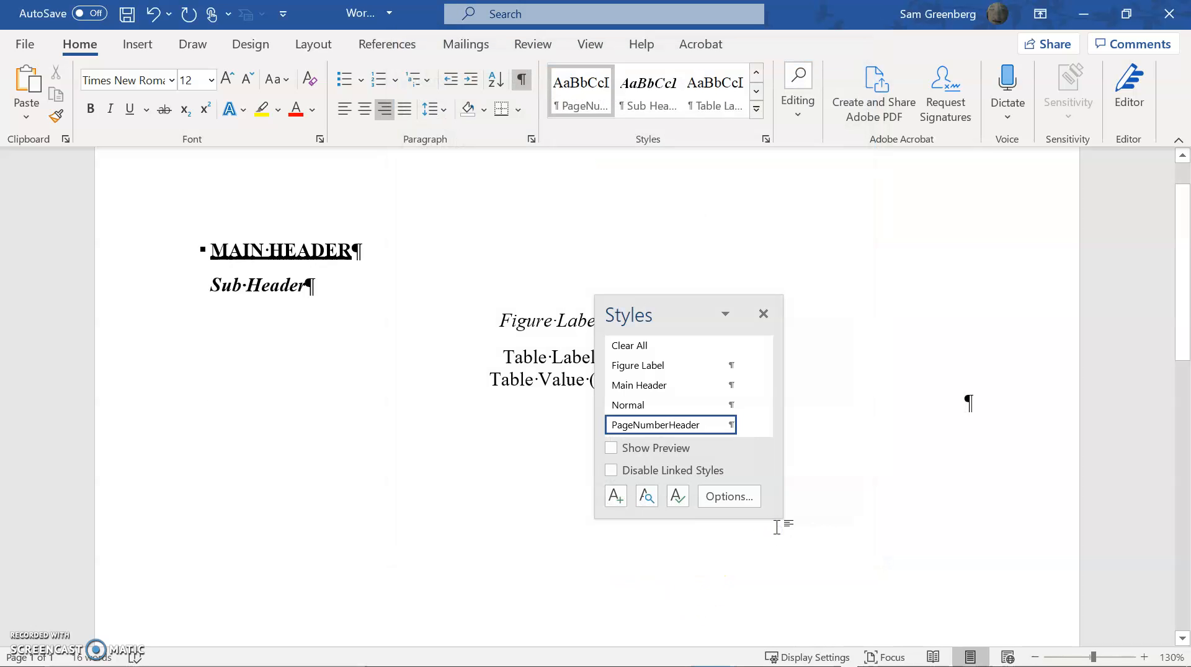
click(762, 314)
Enter the sample text Page number/header in the right-aligned line below Table Value
text(Page numb)
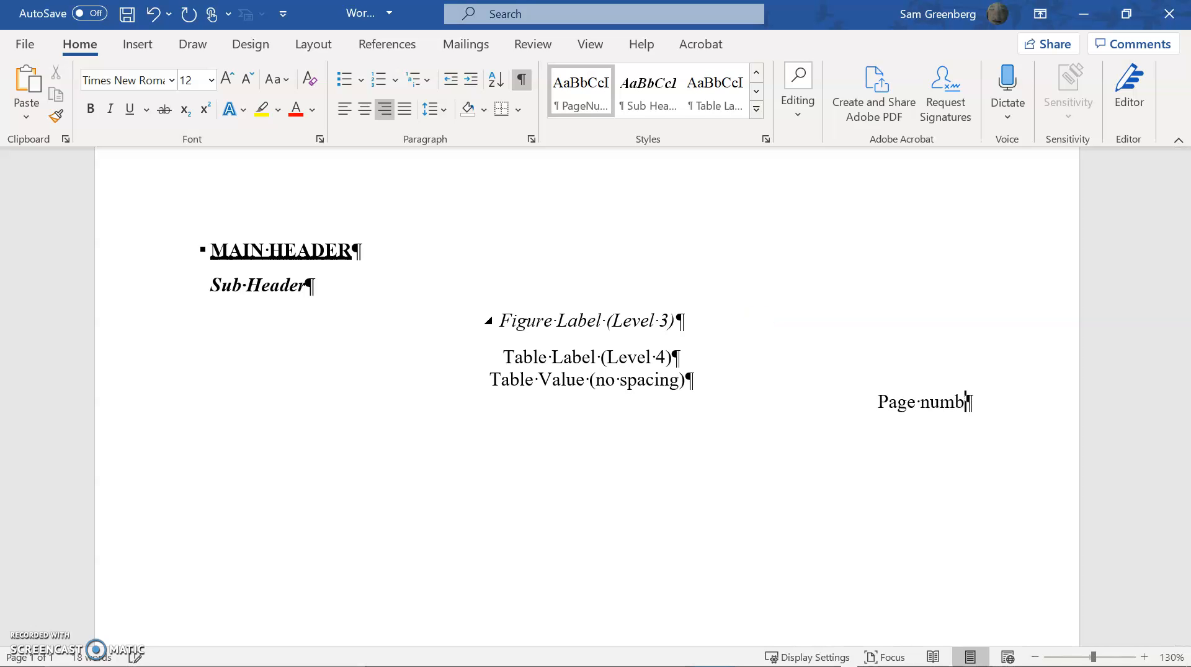
text(er/header)
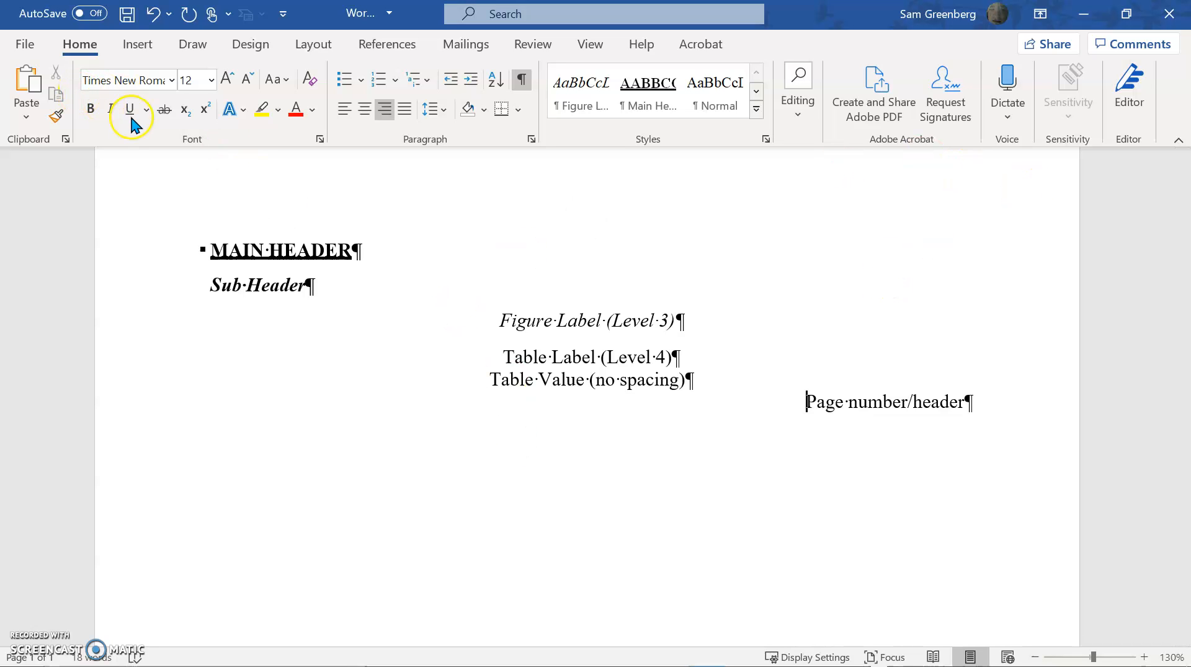
Save the document, and save a copy as the Word Template (*.dotx) Word 4 in Custom Office Templates
click(17, 41)
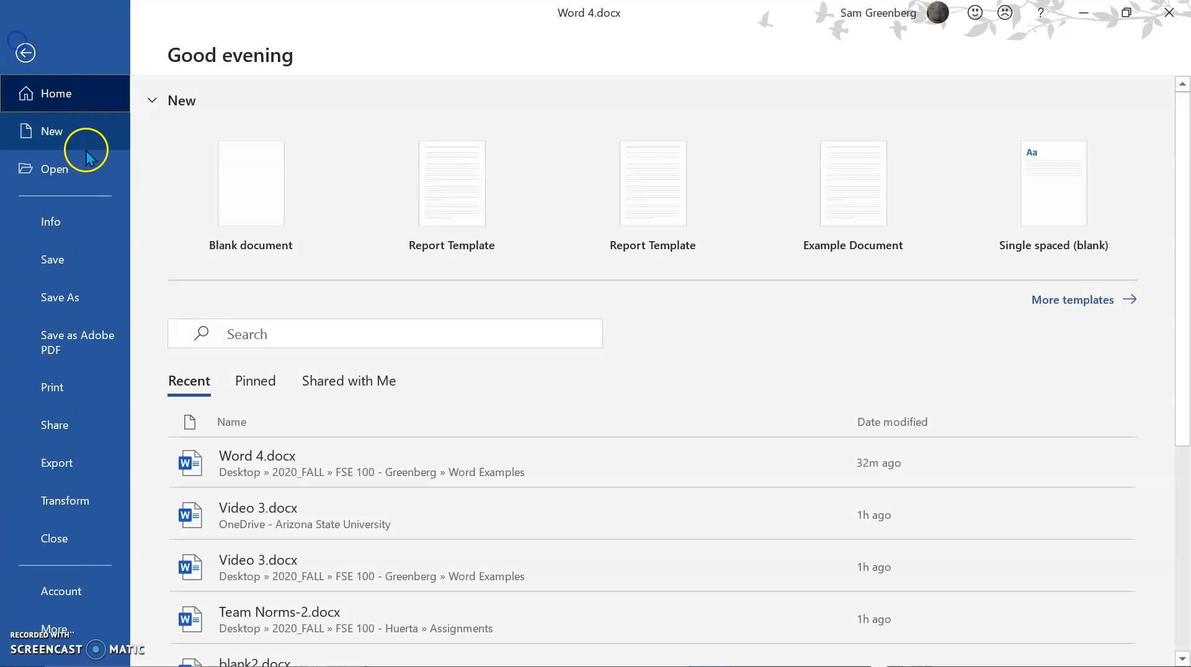
click(77, 259)
click(26, 50)
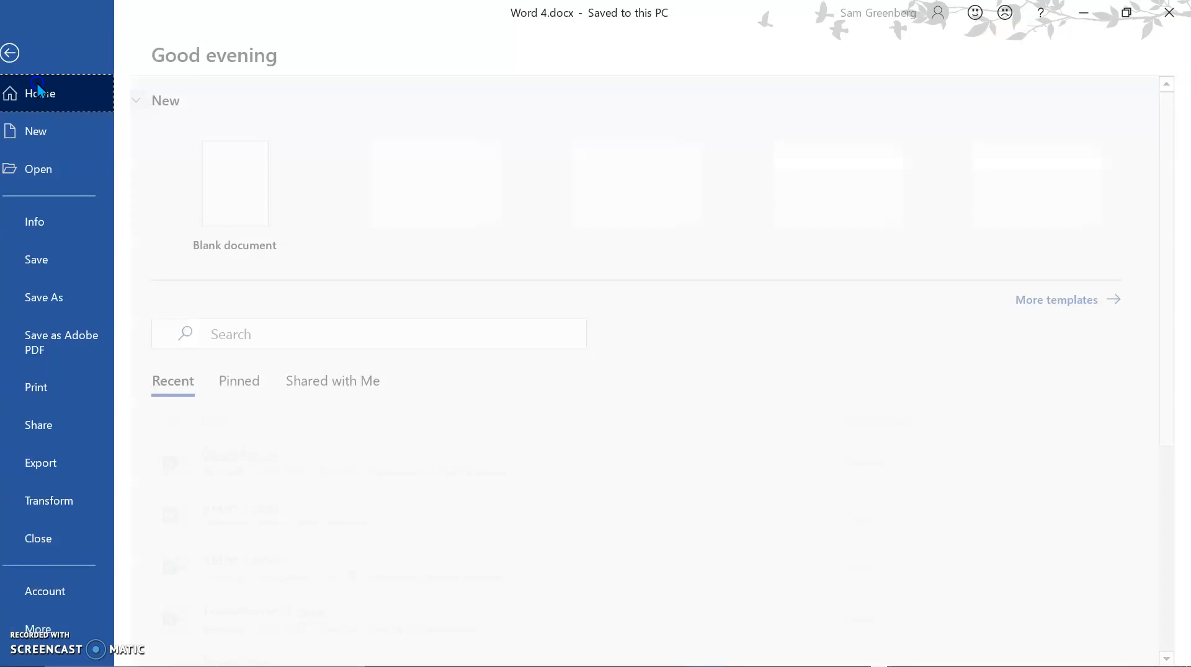
click(90, 300)
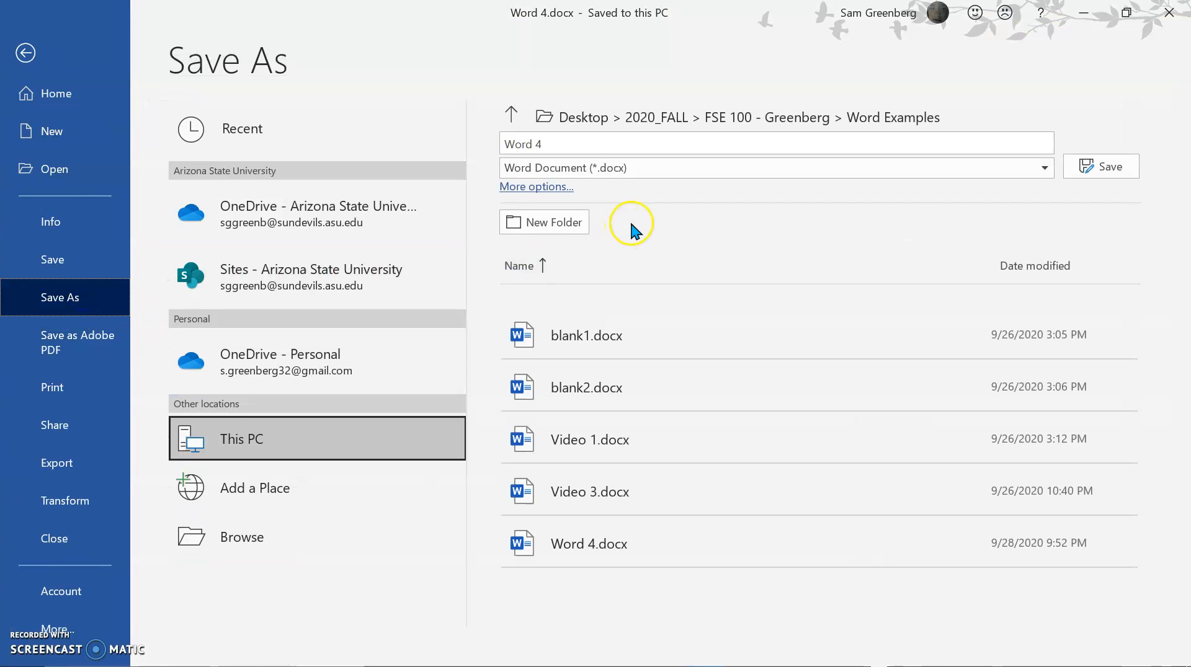
click(668, 176)
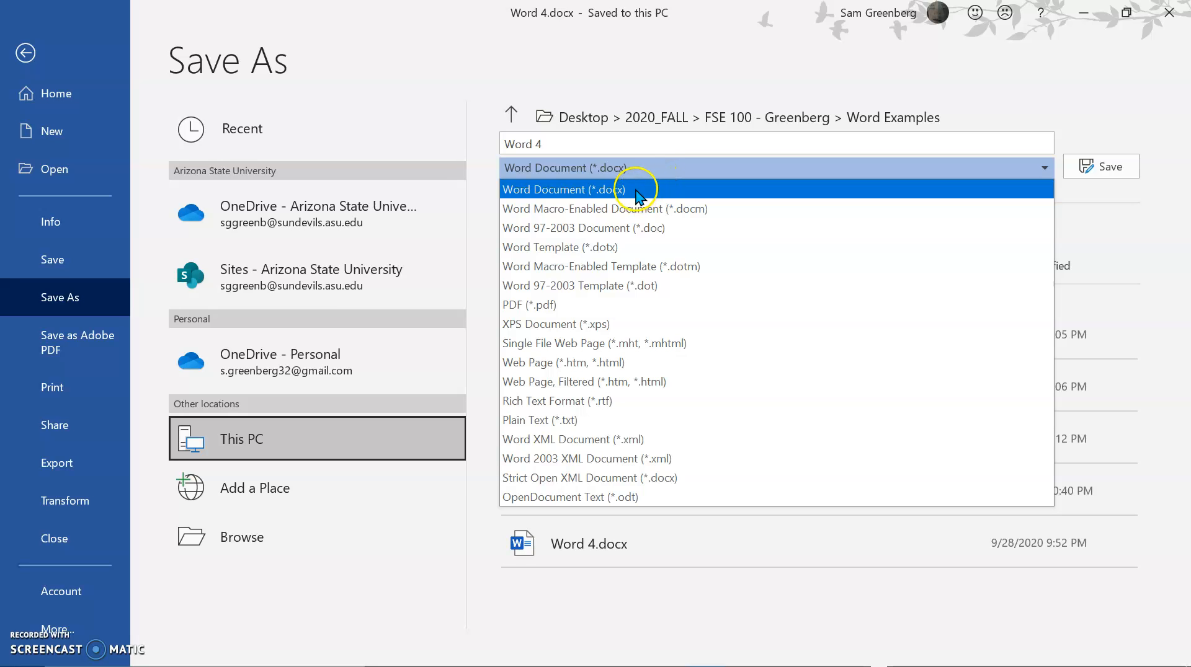
click(641, 248)
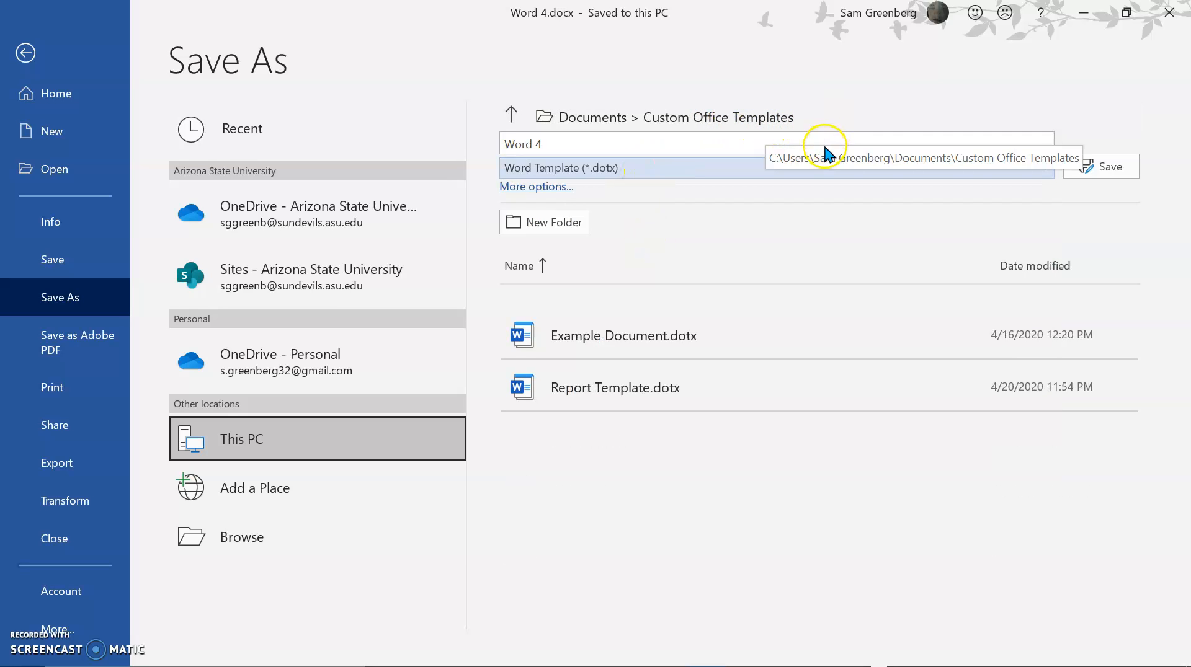
click(1111, 171)
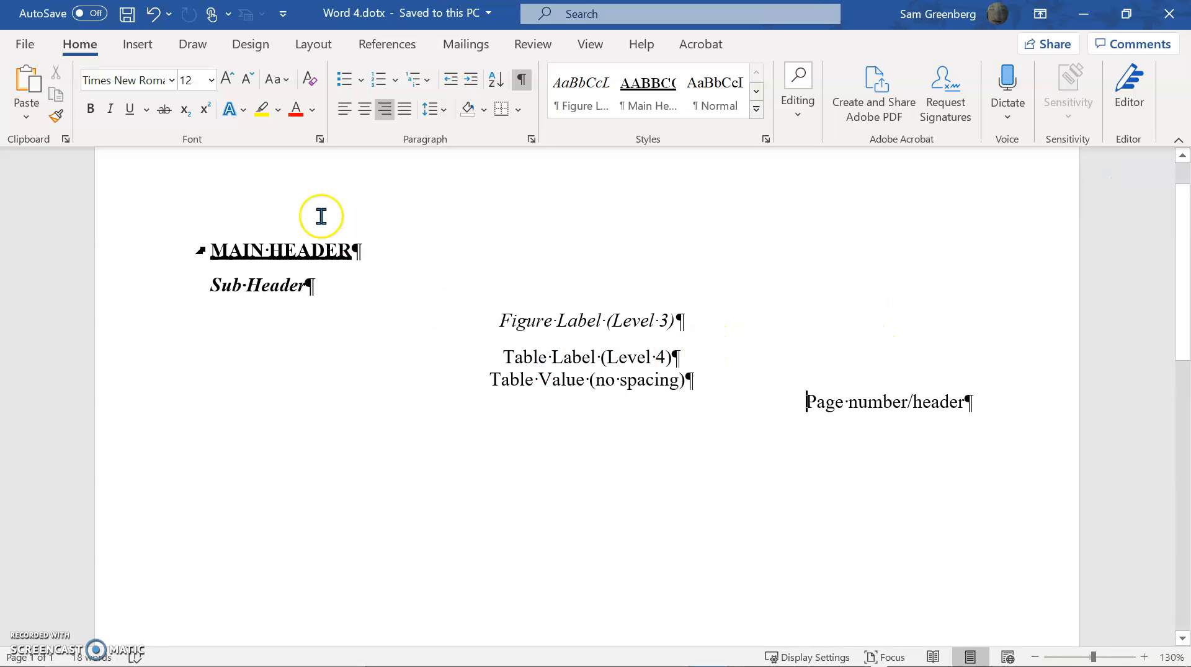
click(27, 45)
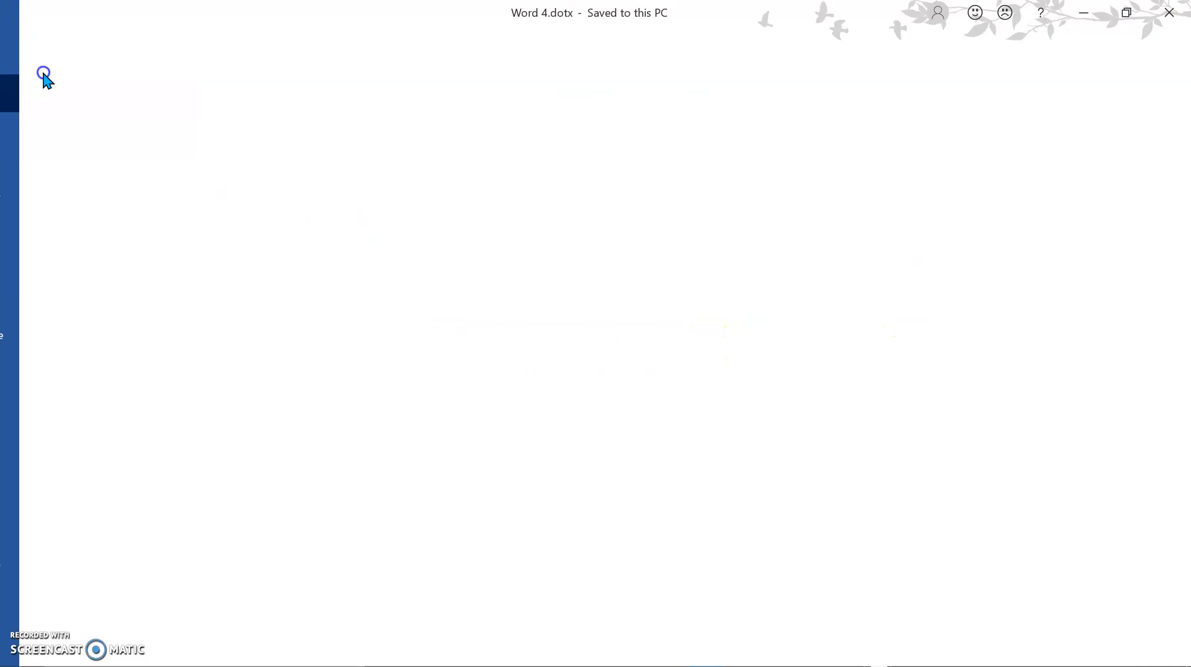
click(66, 139)
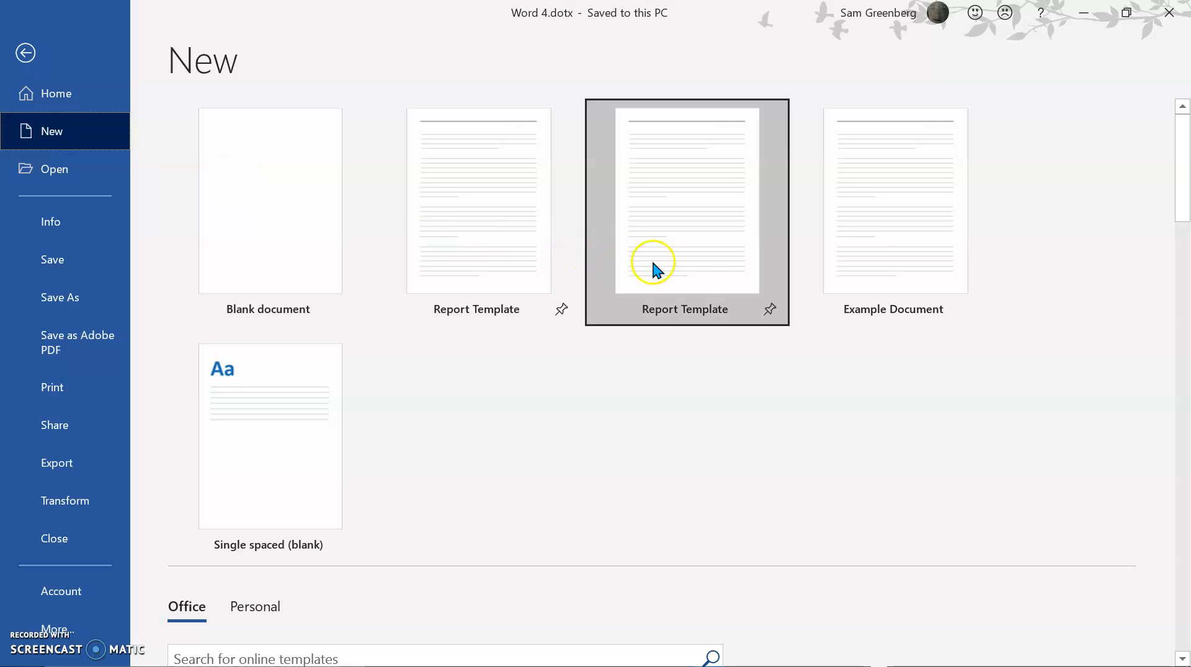
scroll(382, 409, down, 3)
scroll(381, 411, up, 2)
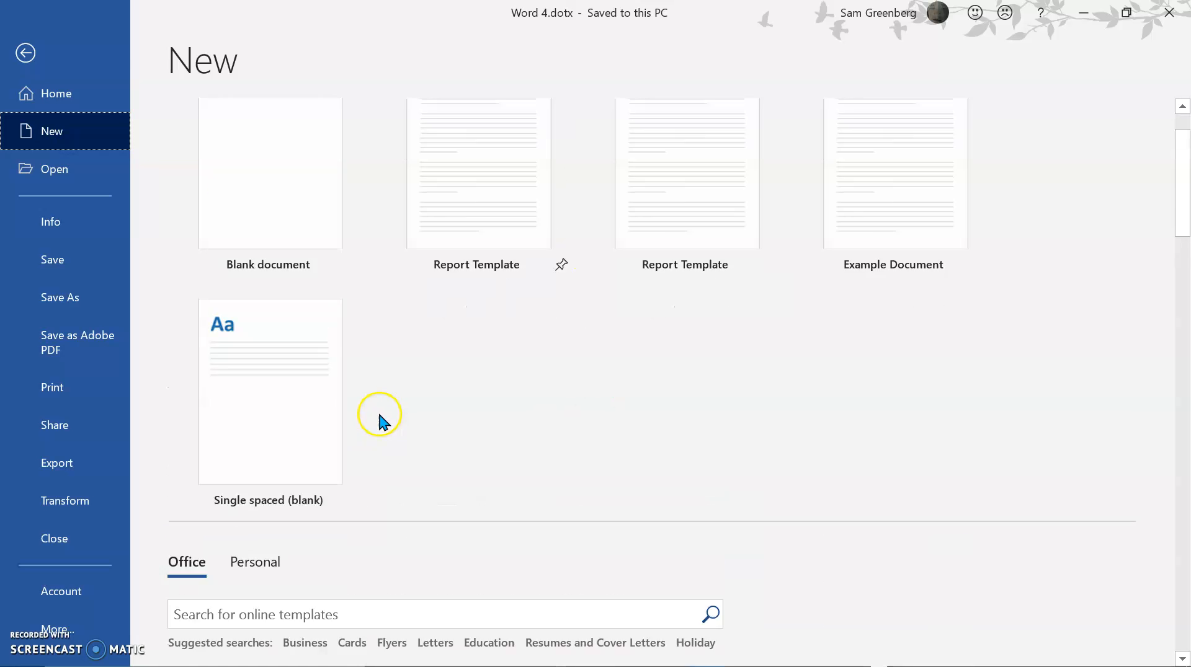
click(28, 51)
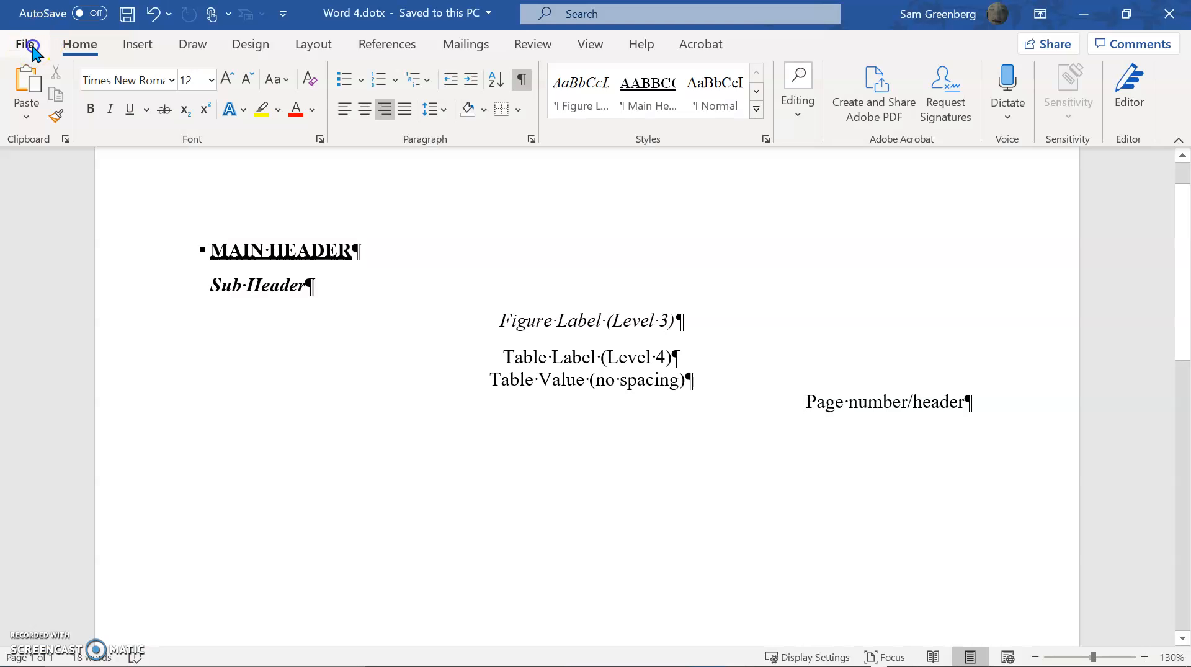
Create a new document from the personal template Word 4
click(28, 44)
click(1037, 300)
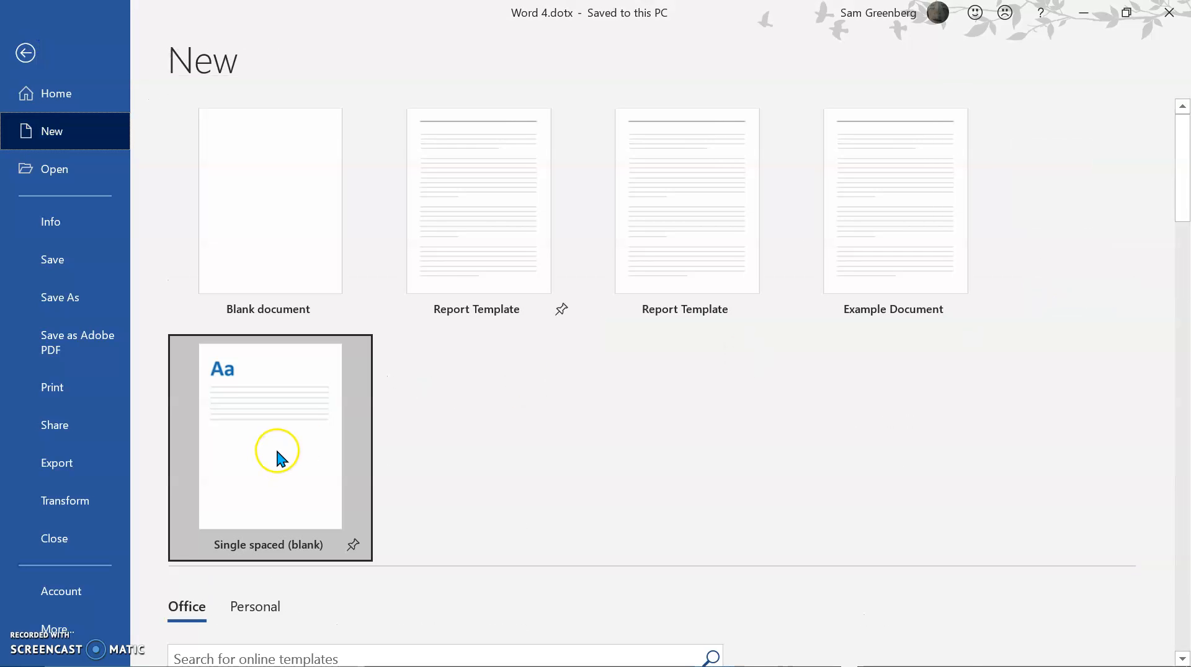
scroll(276, 458, down, 6)
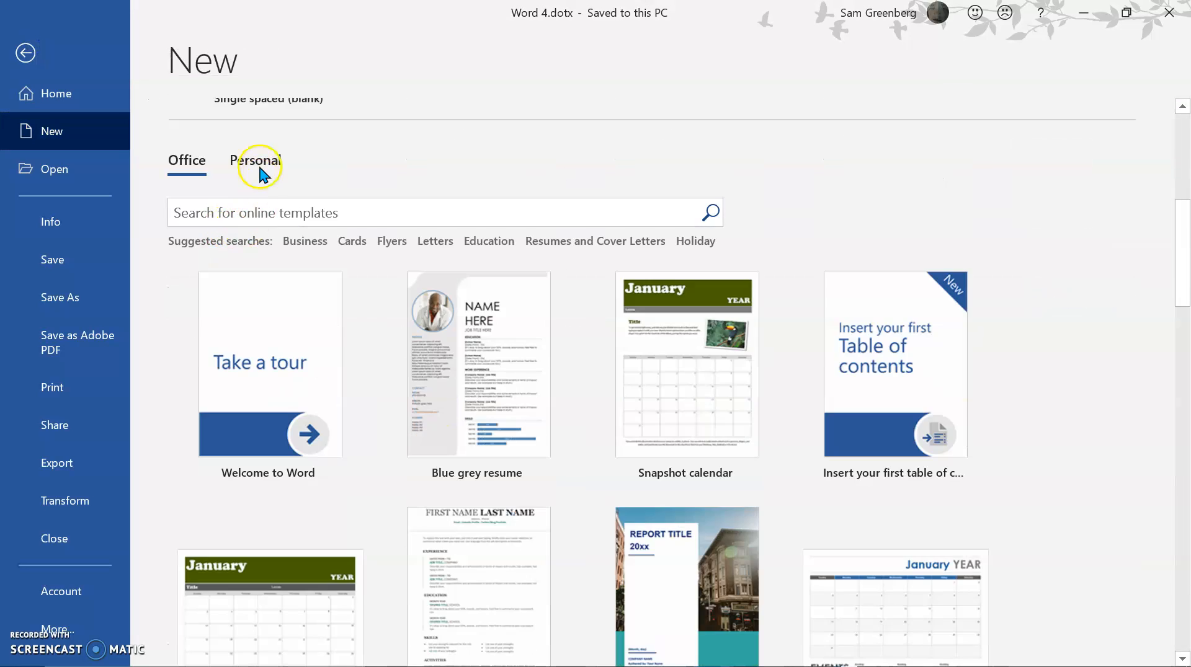
click(256, 162)
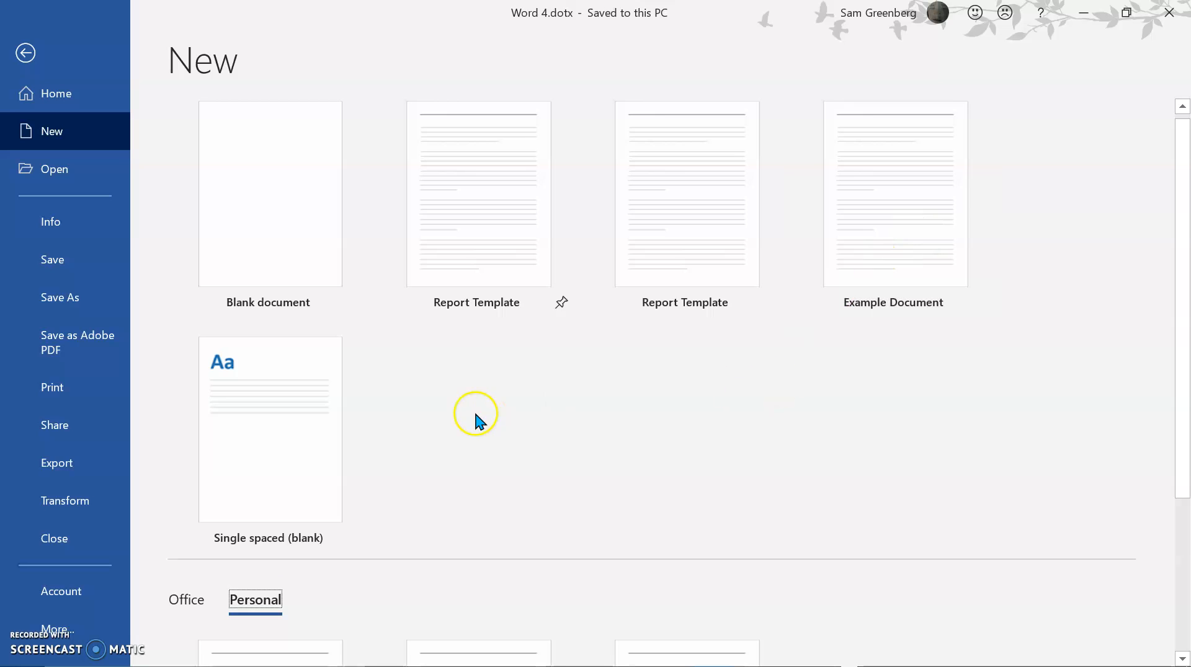
scroll(474, 410, down, 3)
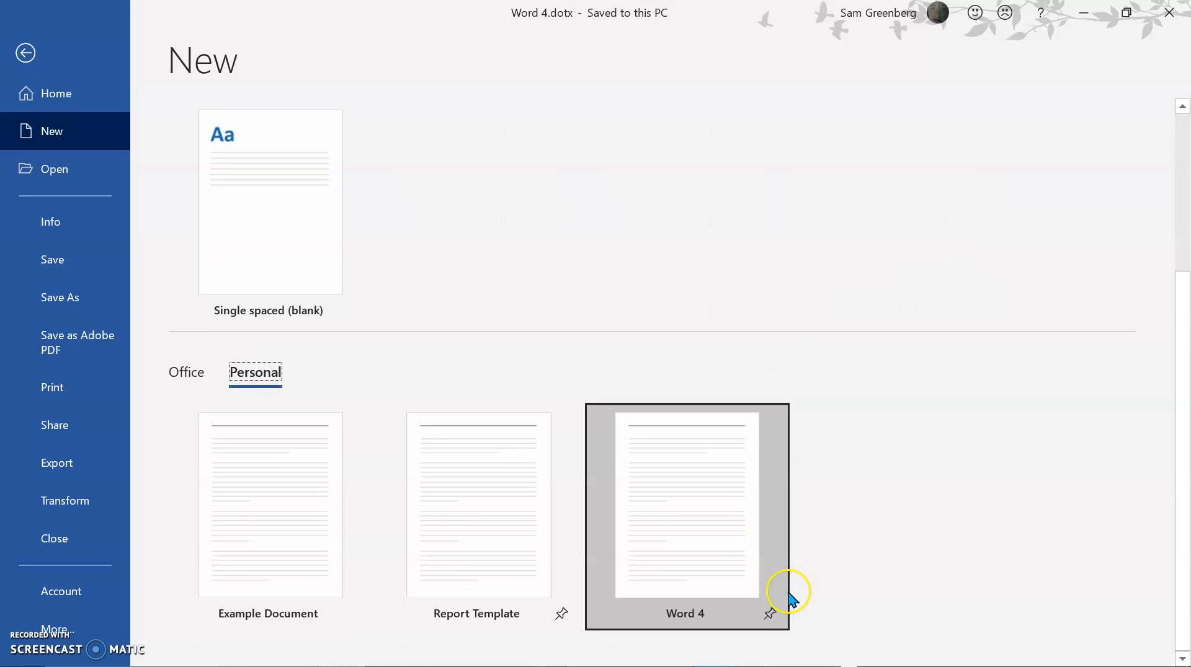
click(707, 548)
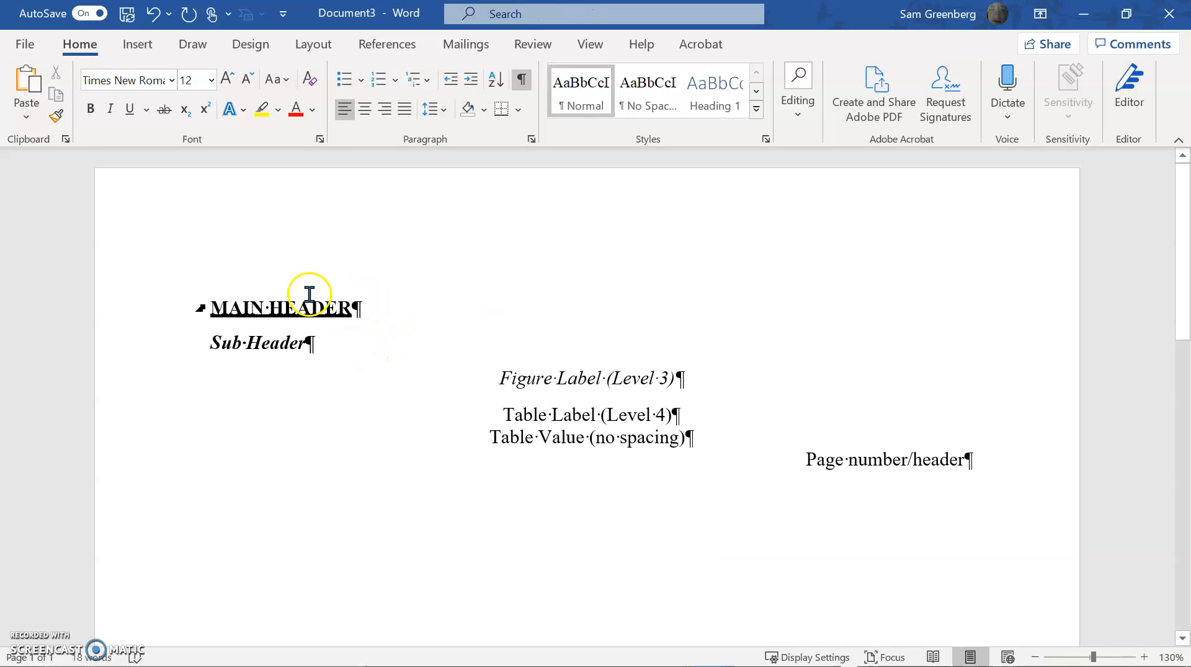
Add two empty paragraphs after the Page number/header line in the new document
click(1049, 510)
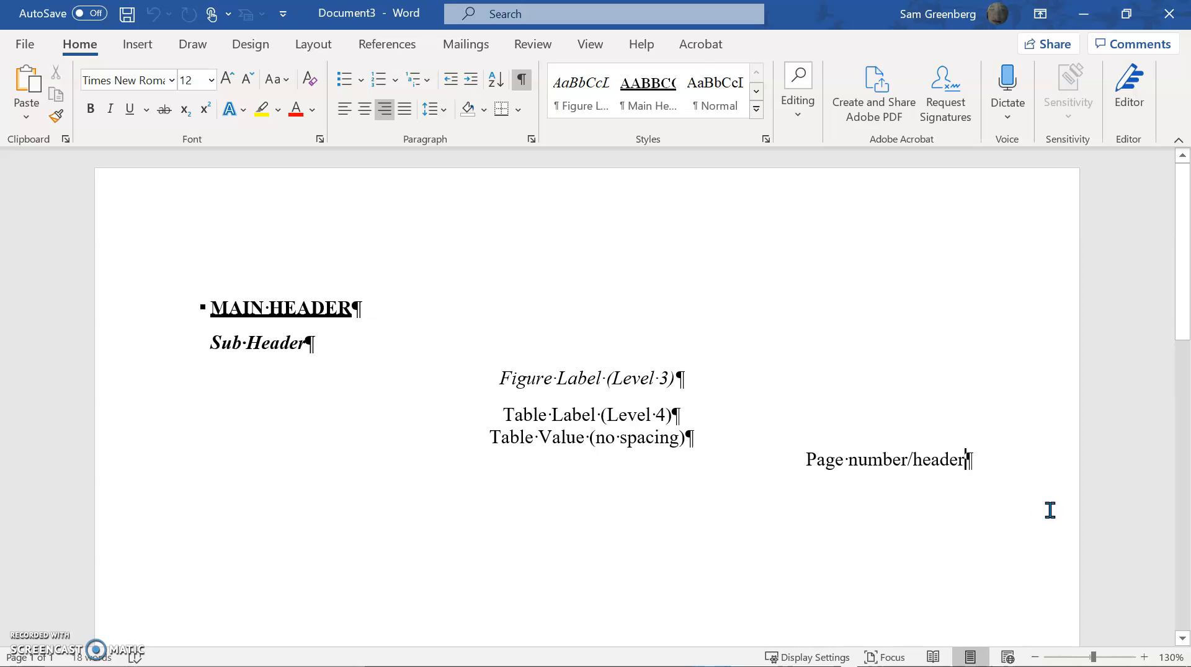
key(Return)
key(Return)
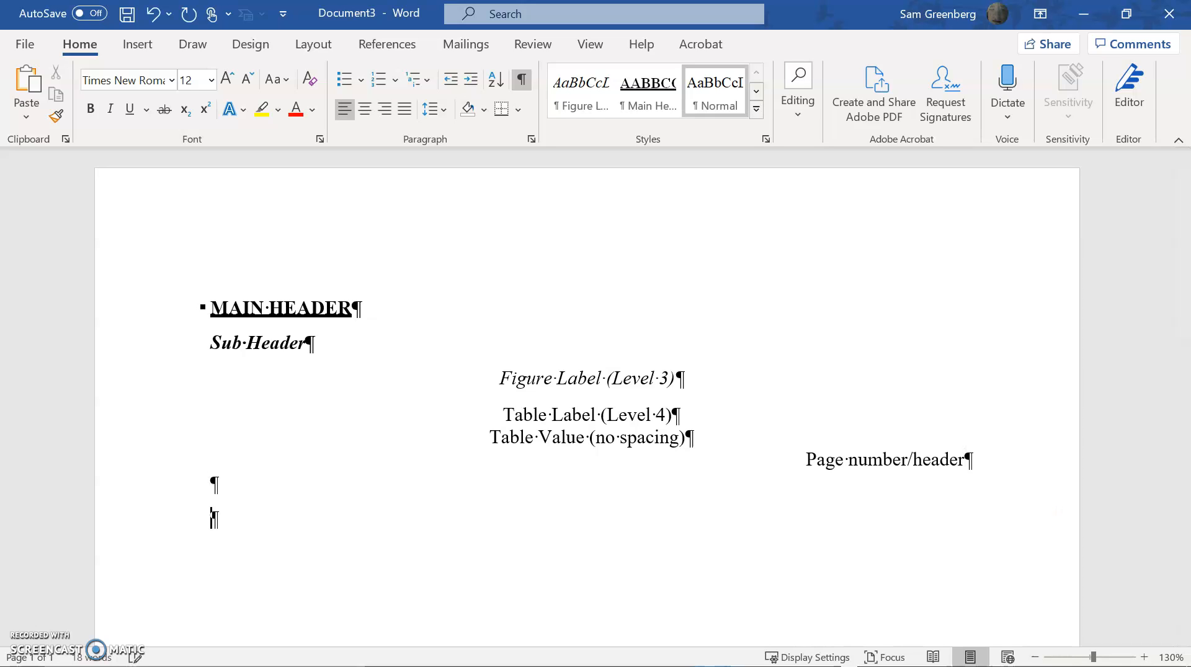